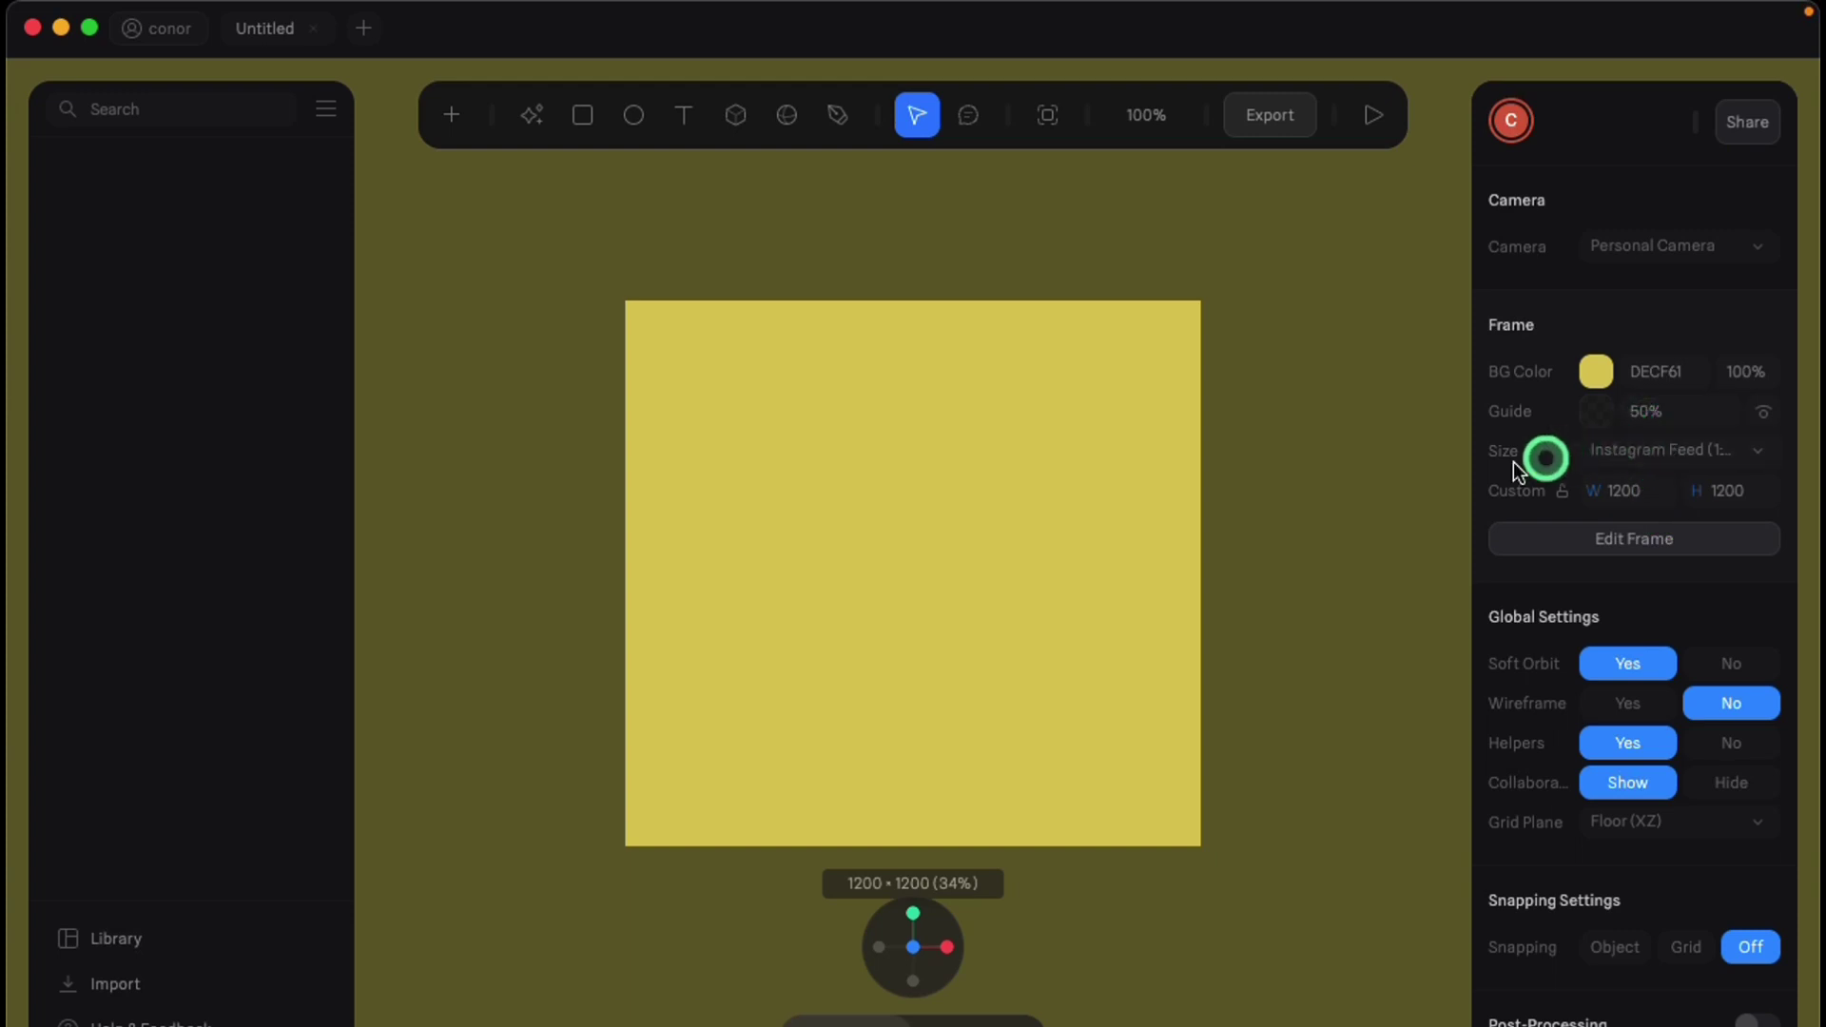
Turn off the grid plane and the helpers, and hide collaborators in the global settings
click(1707, 827)
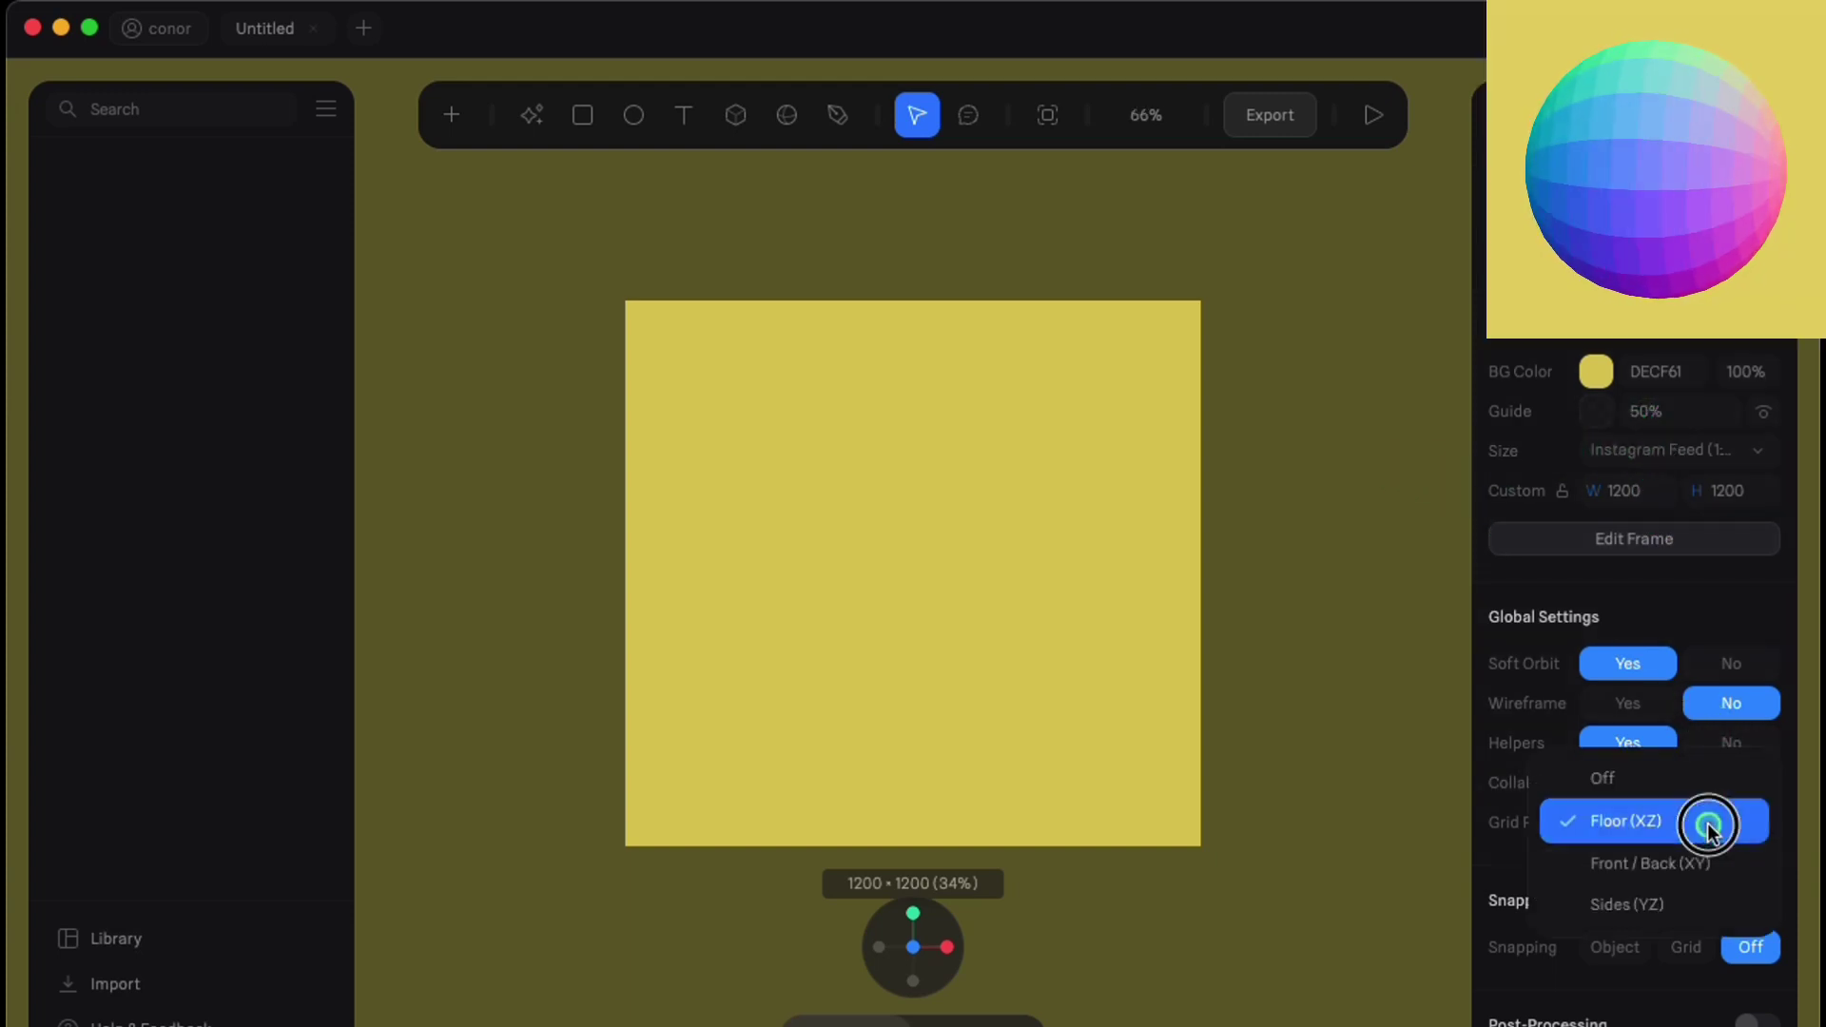
click(1664, 791)
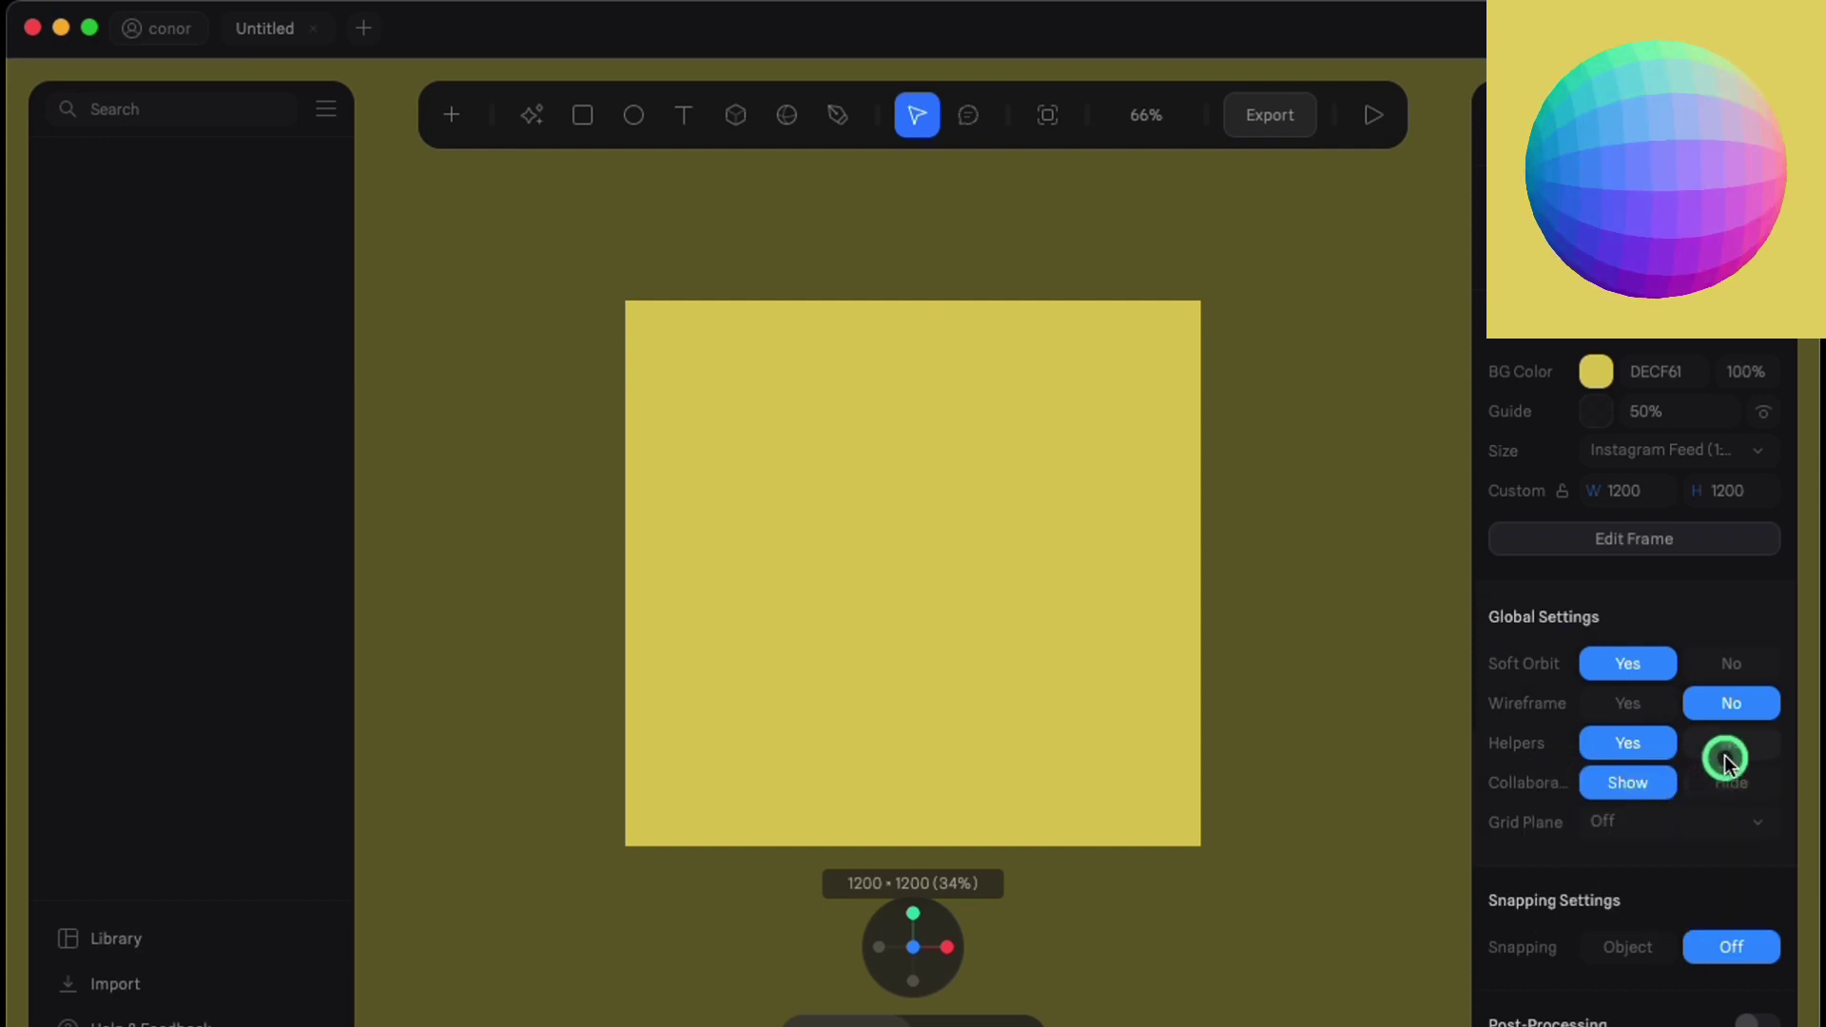
click(1729, 782)
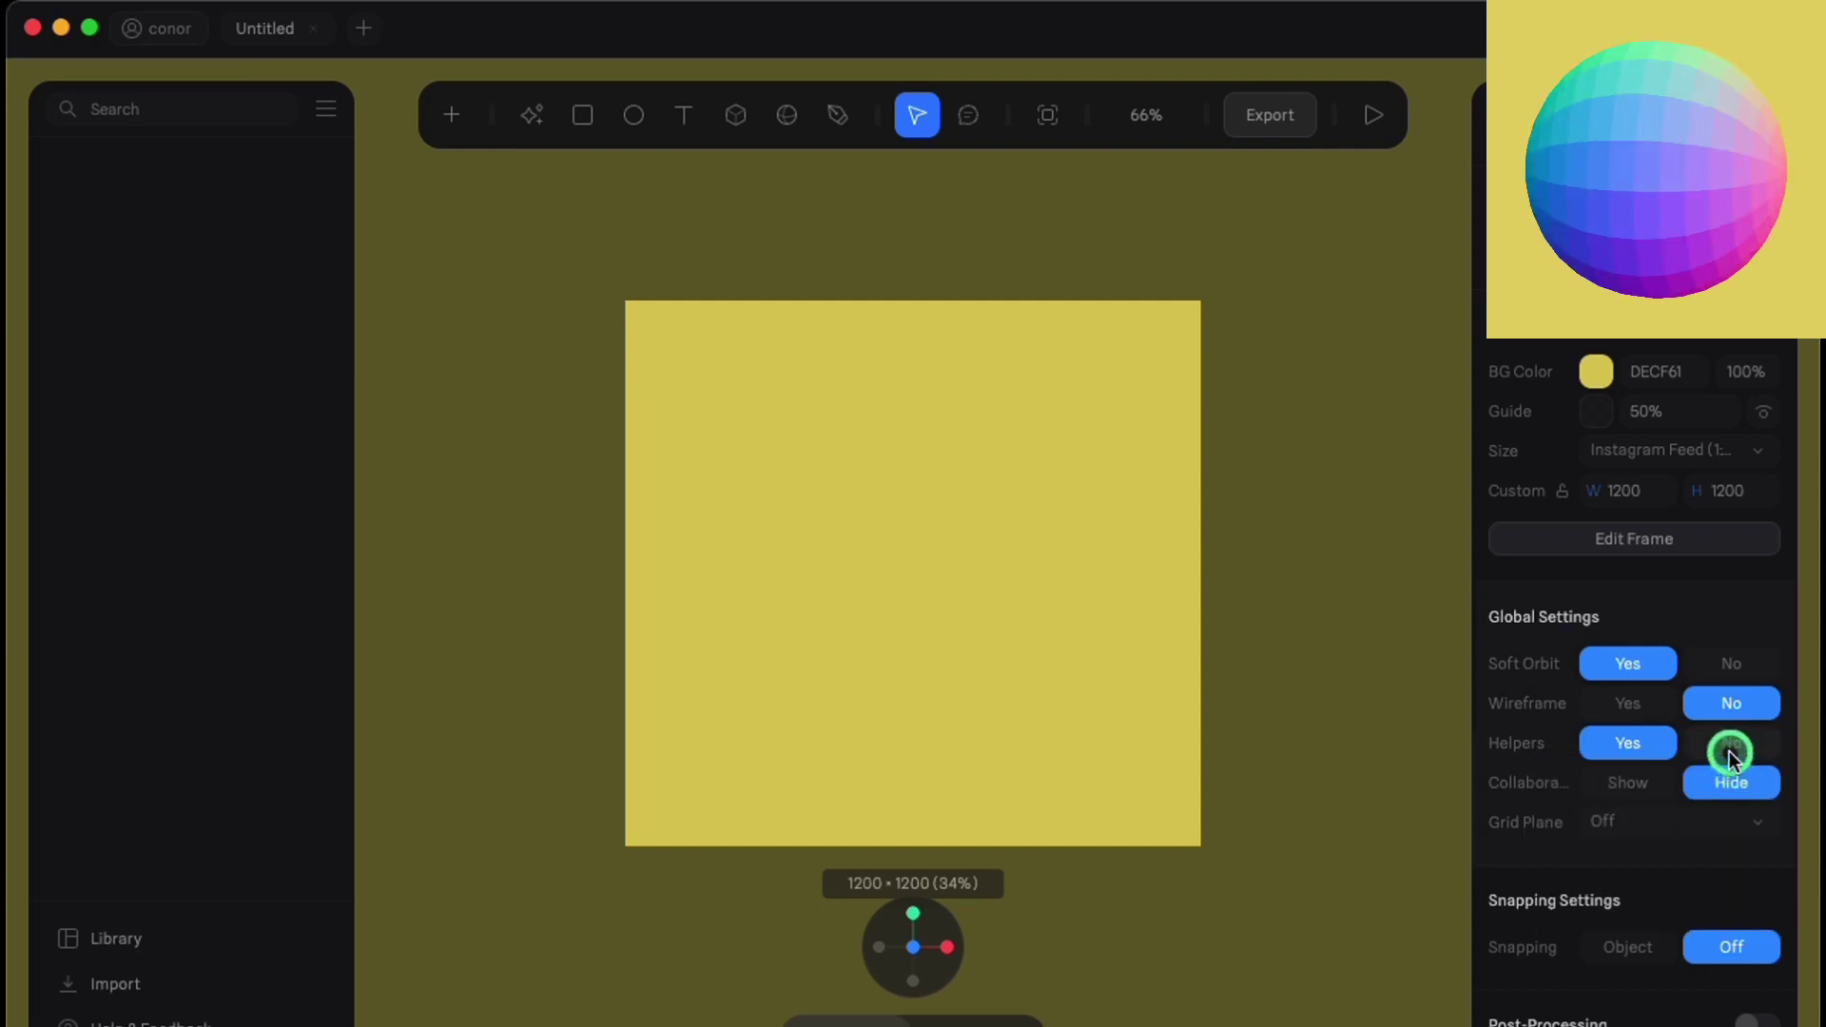
click(1729, 745)
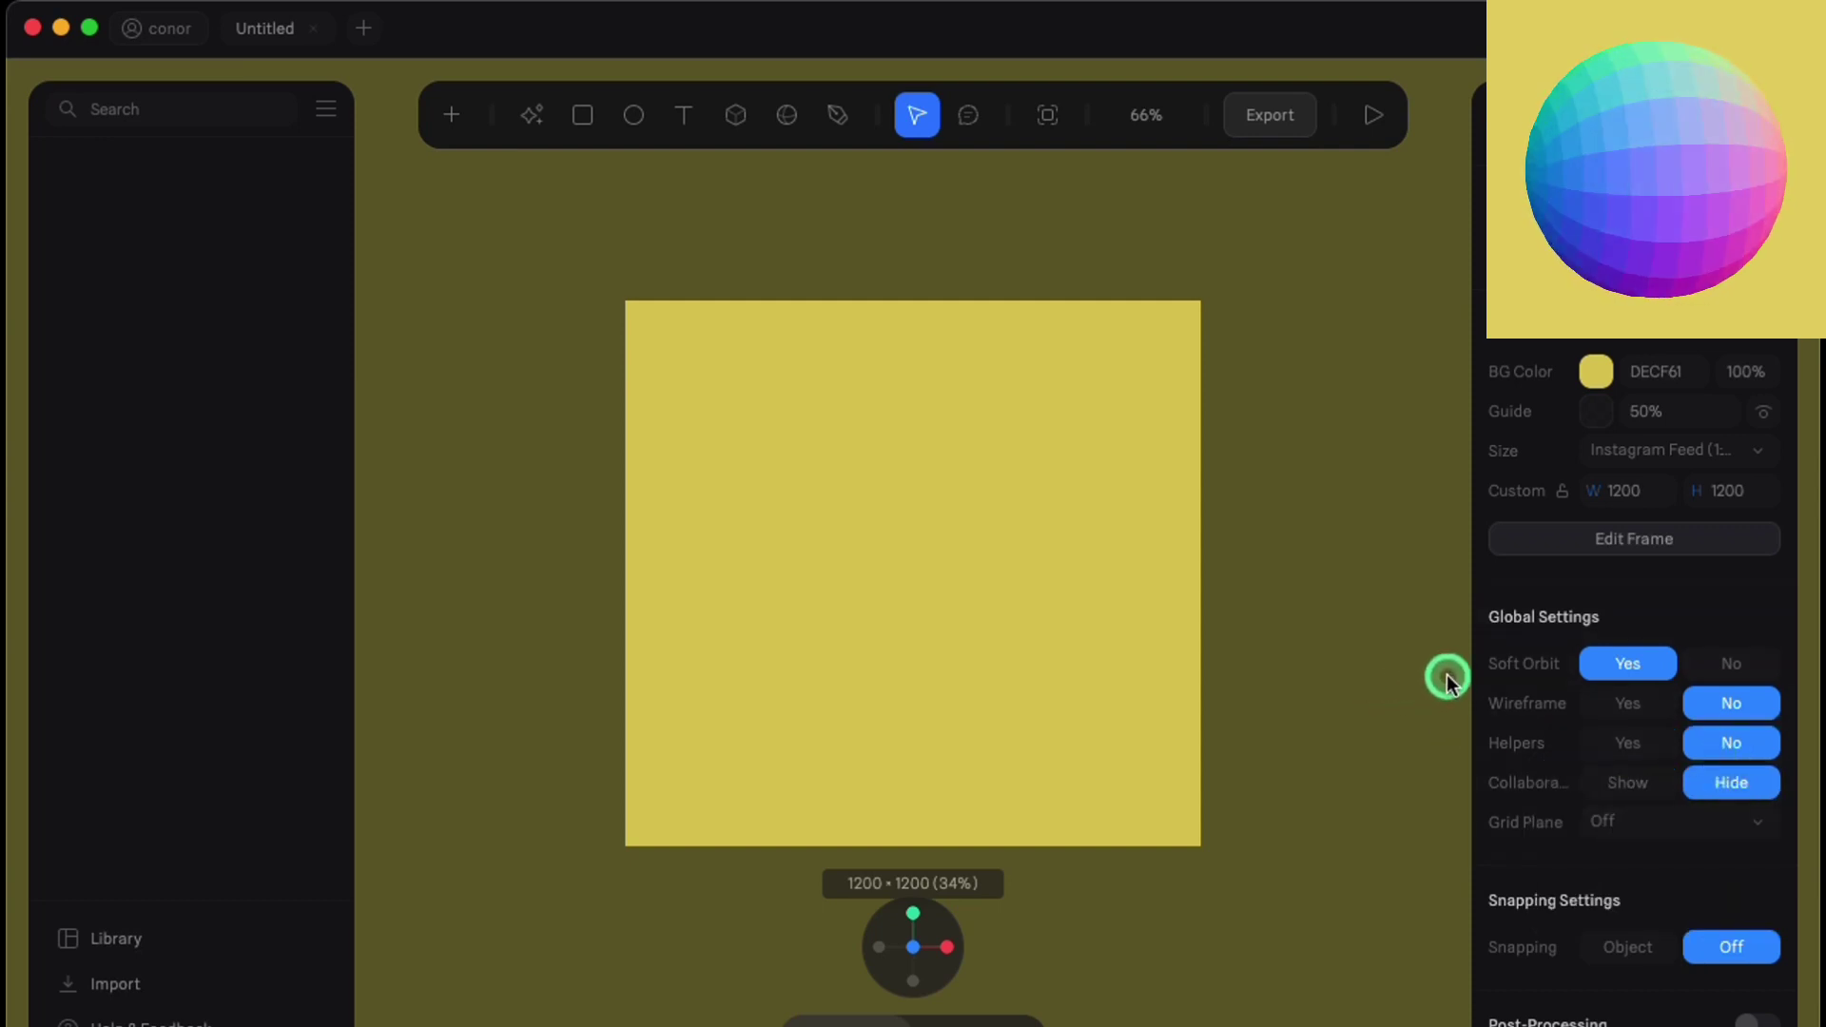
Draw a sphere about 3180 in diameter near the middle of the yellow frame
scroll(1194, 542, down, 5)
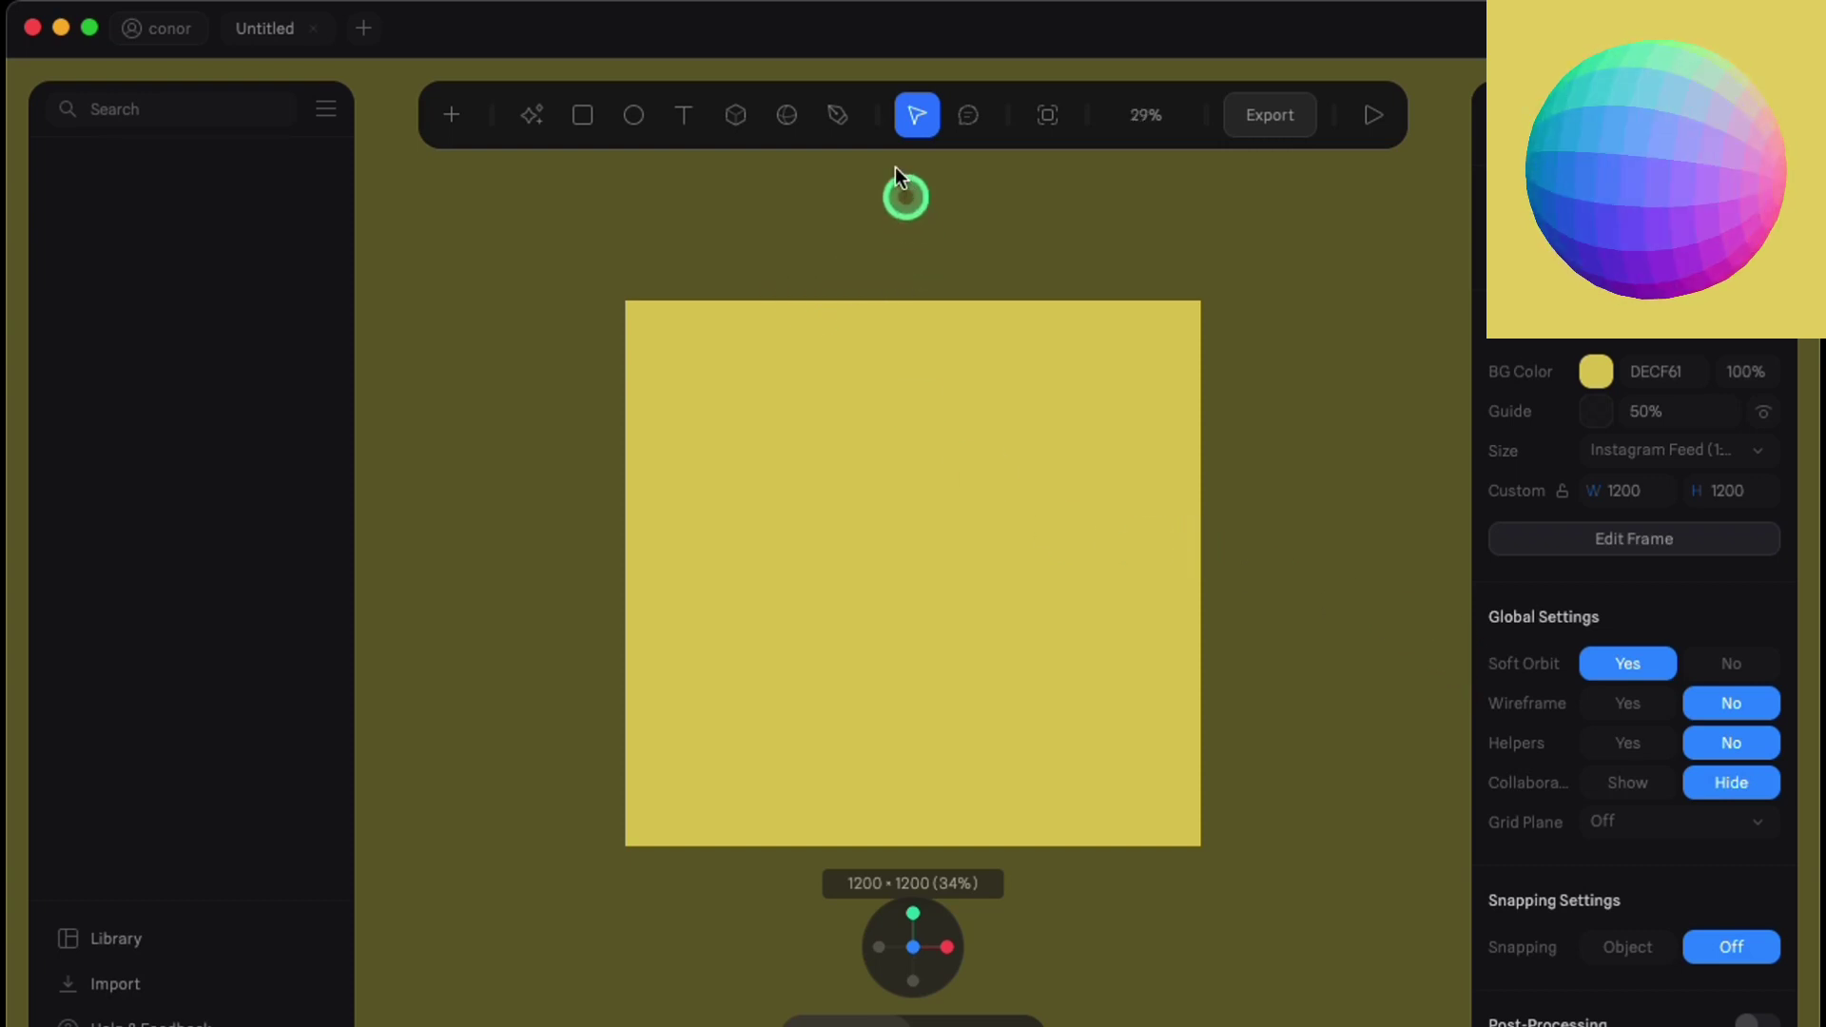
click(786, 115)
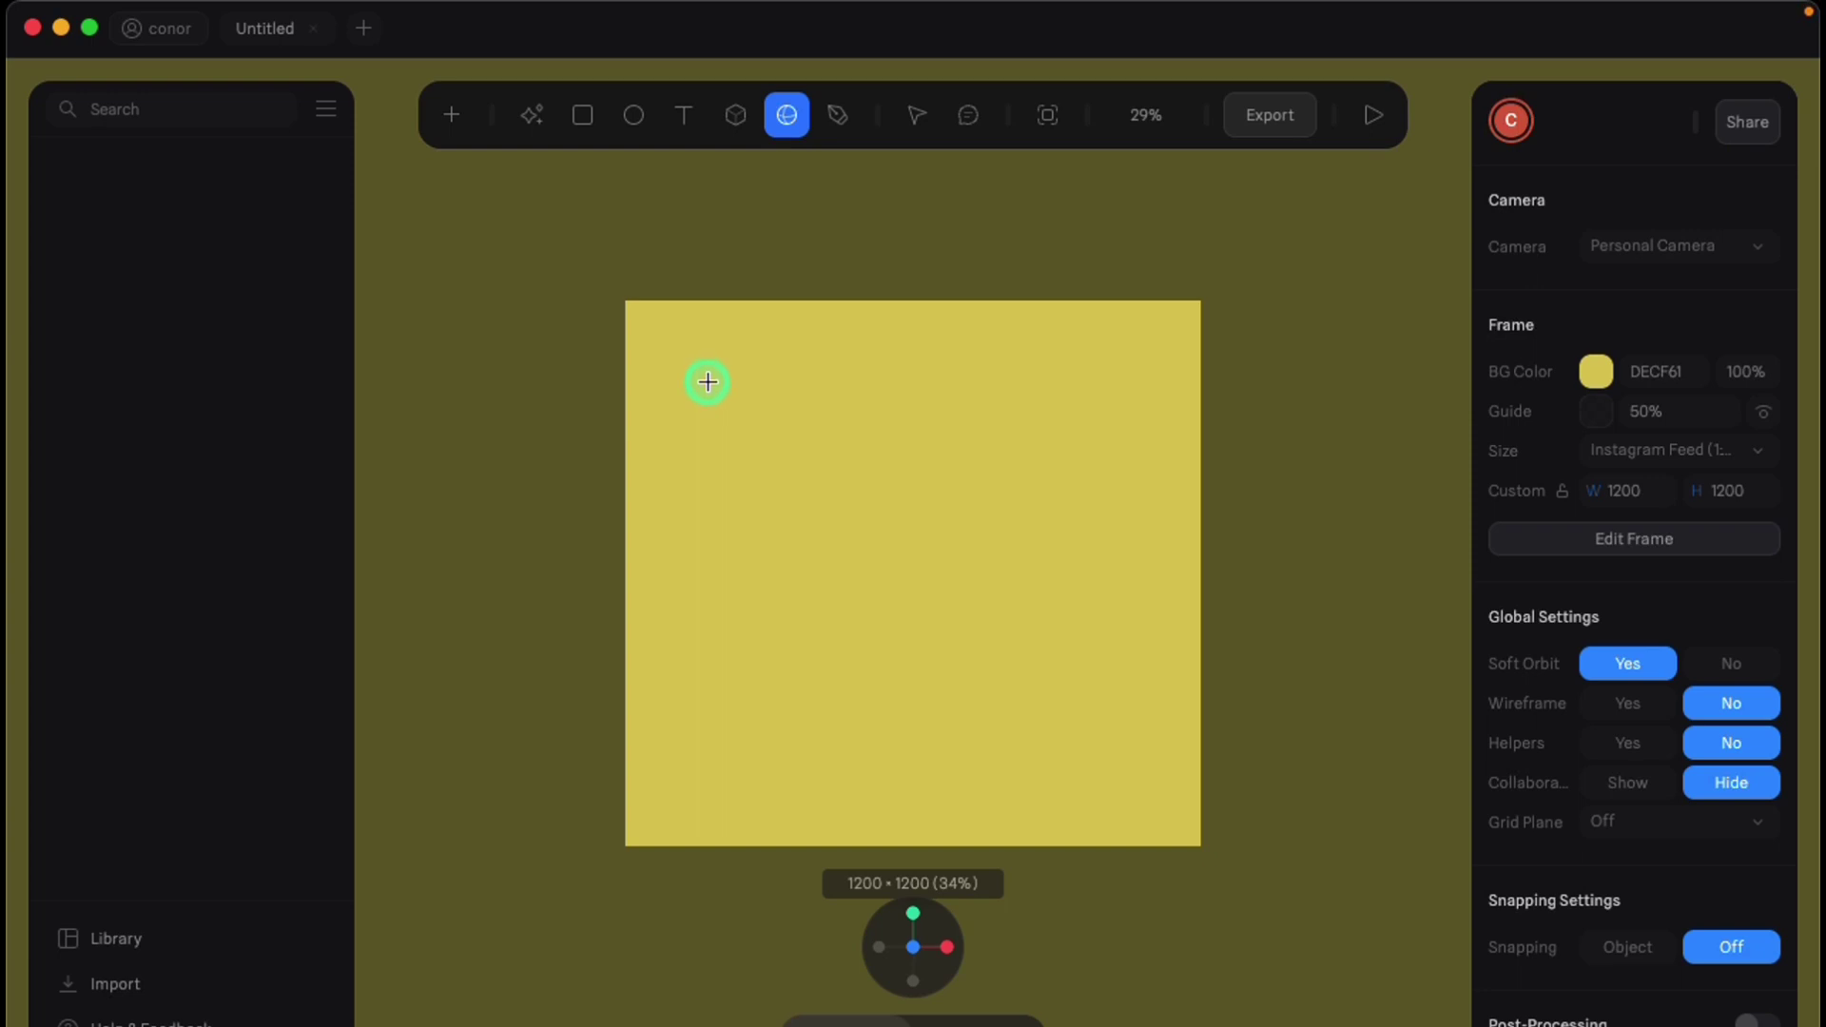
drag(708, 367, 1155, 609)
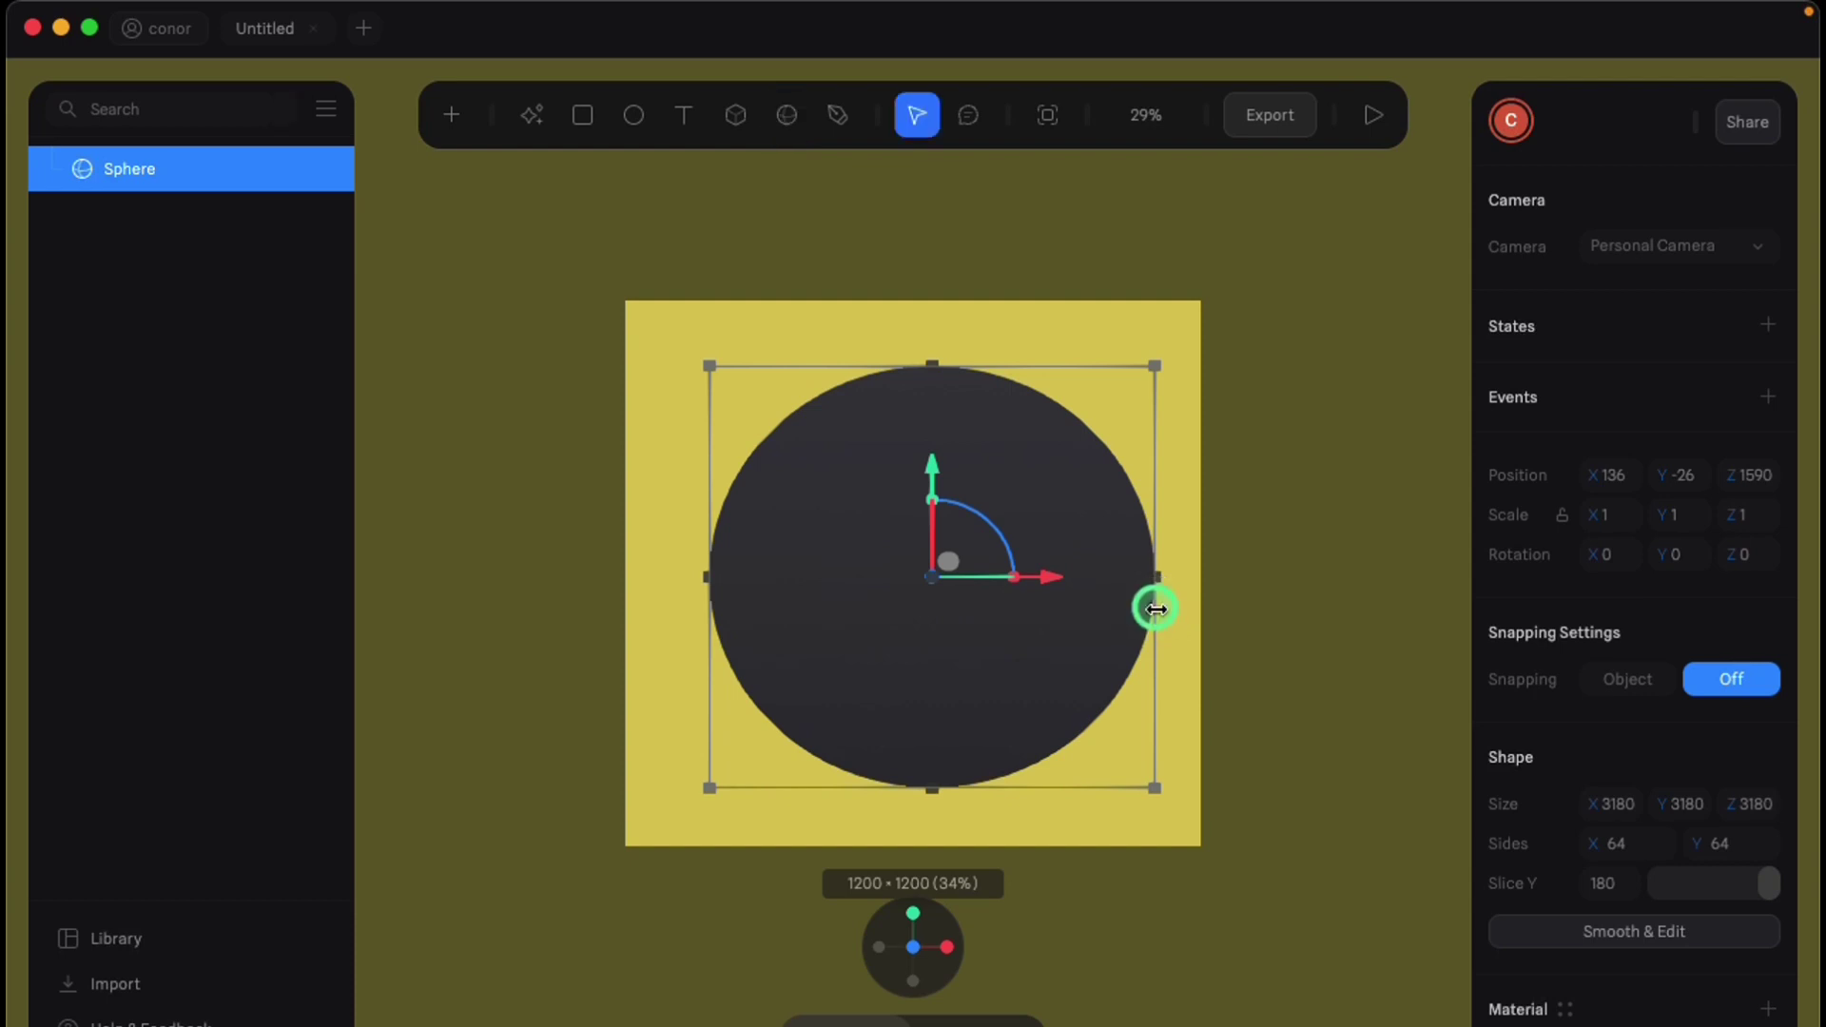
Centre the sphere at the origin by setting its X, Y and Z position to 0
click(1611, 476)
text(0)
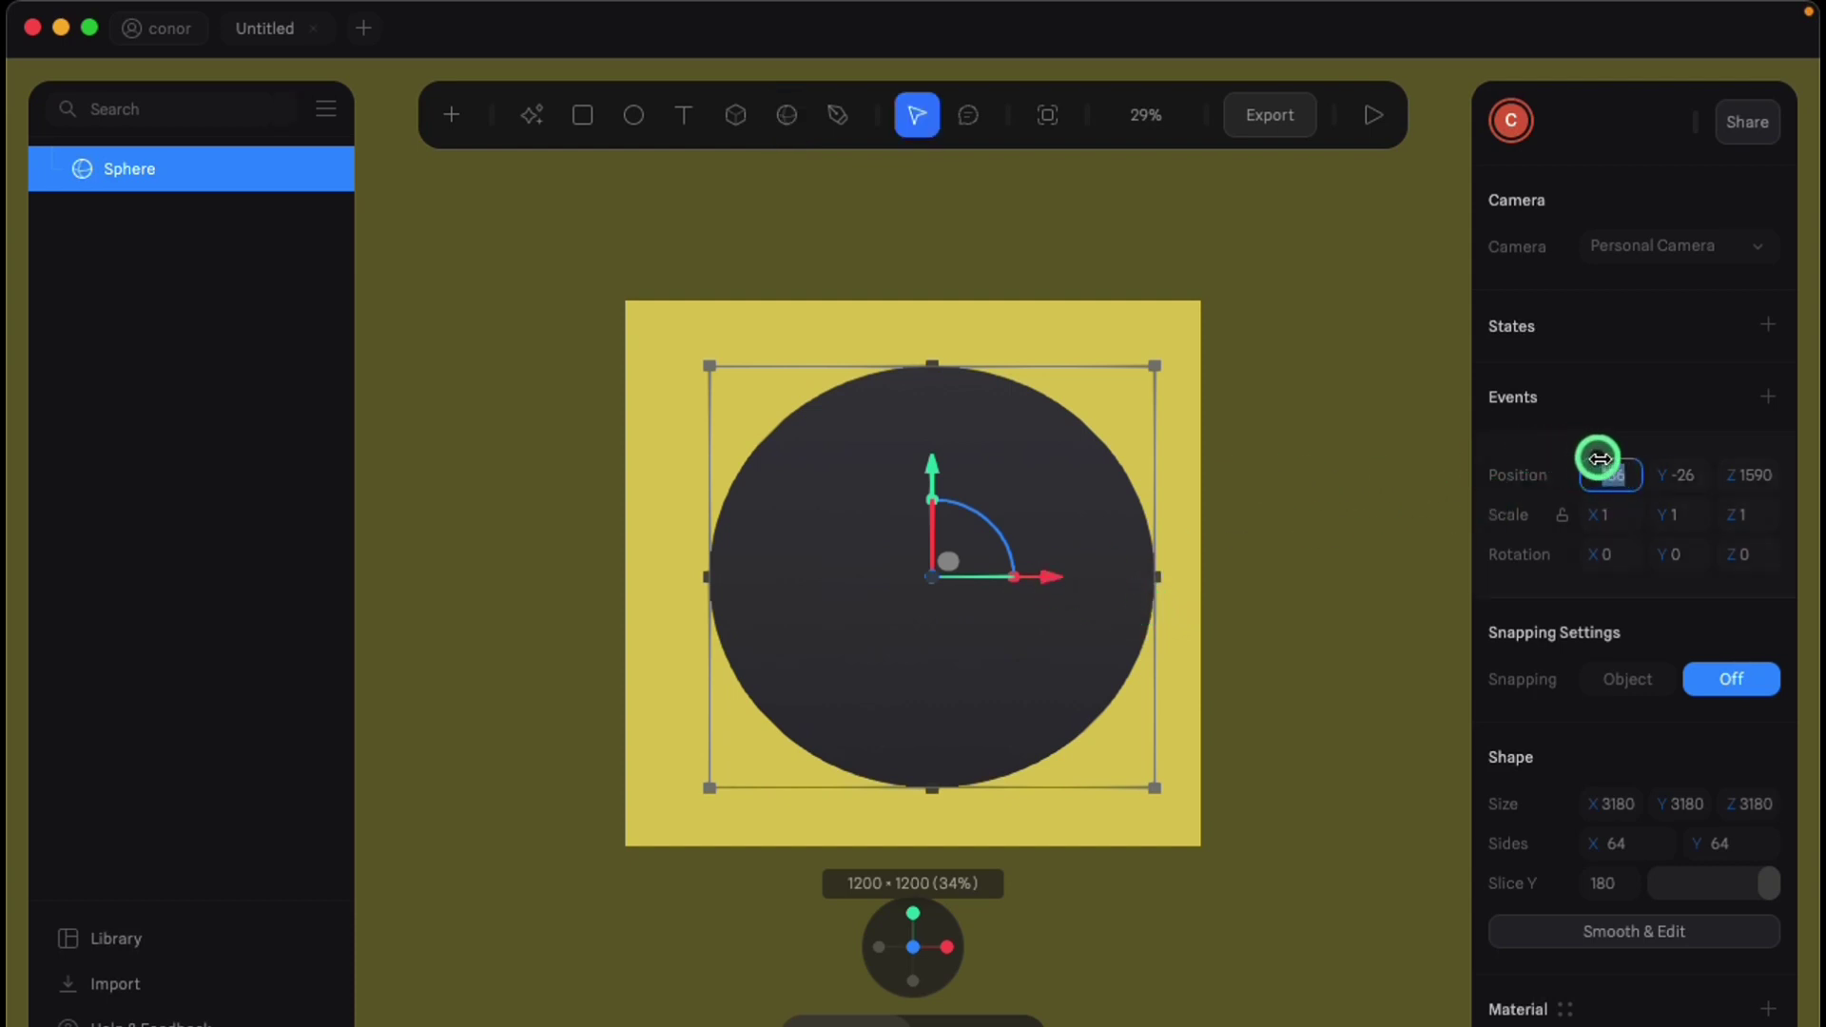
click(1691, 479)
text(0)
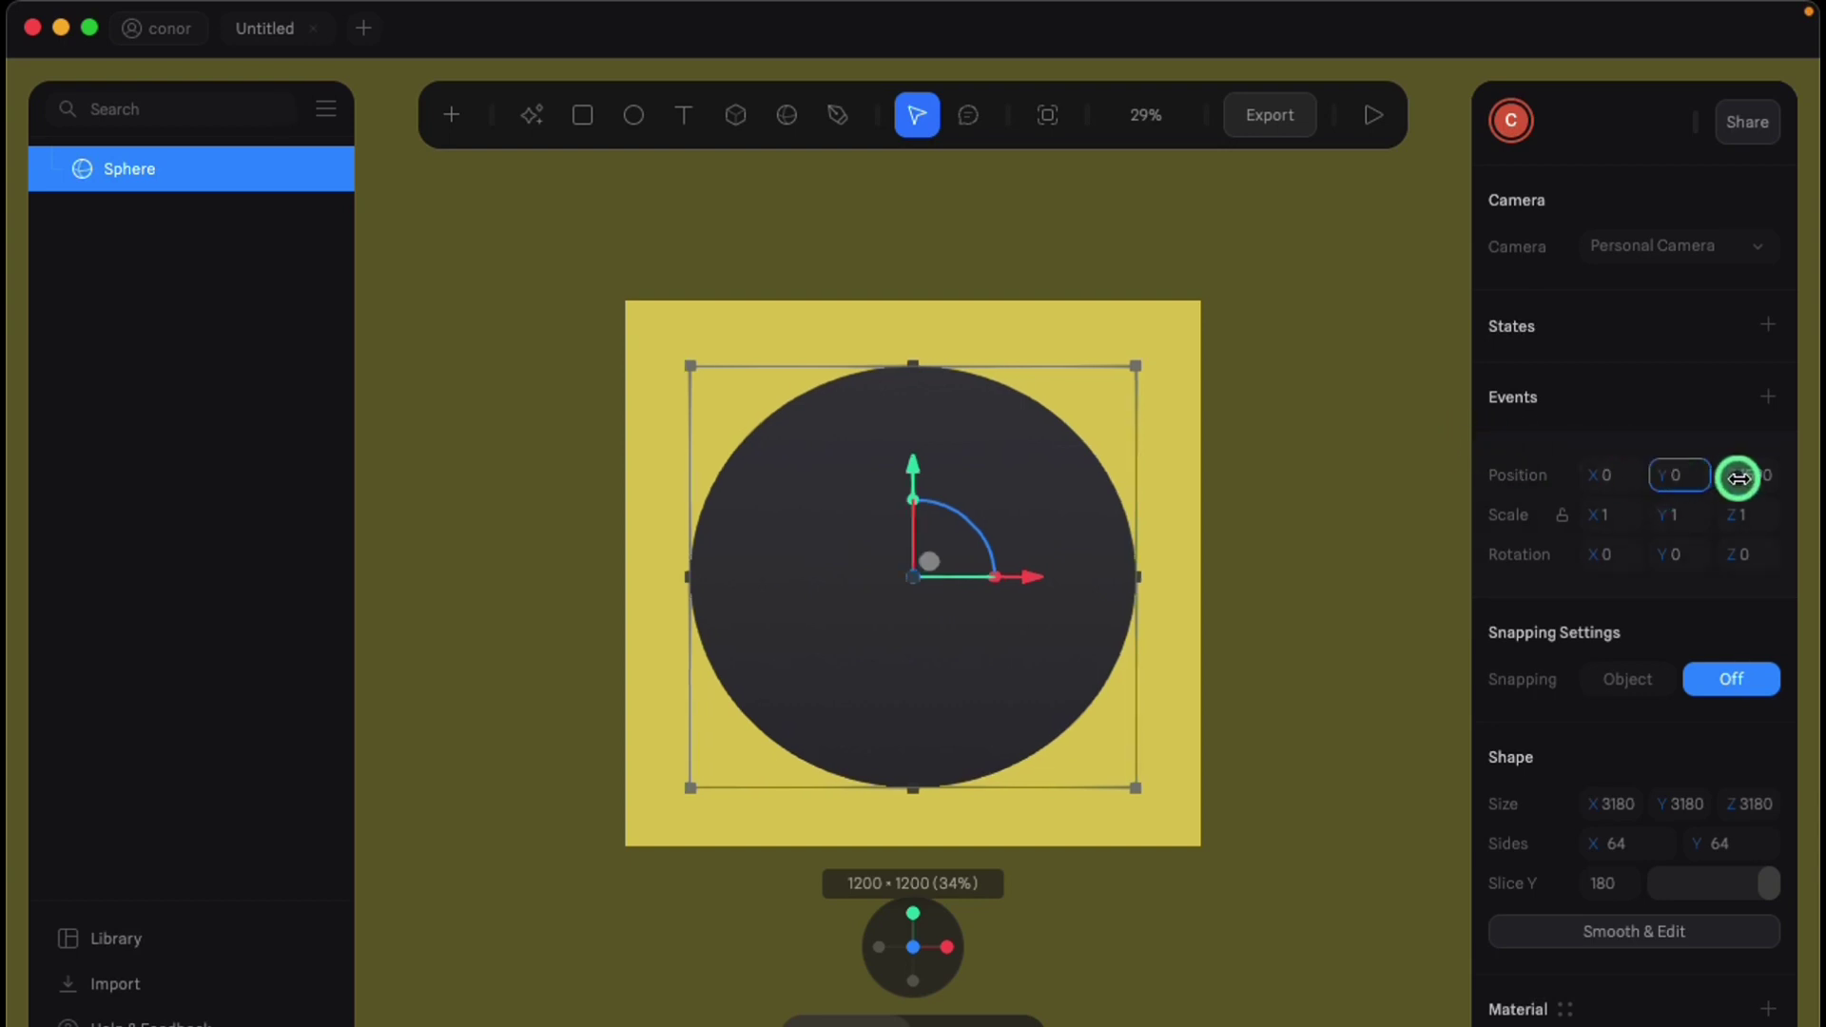
click(1753, 475)
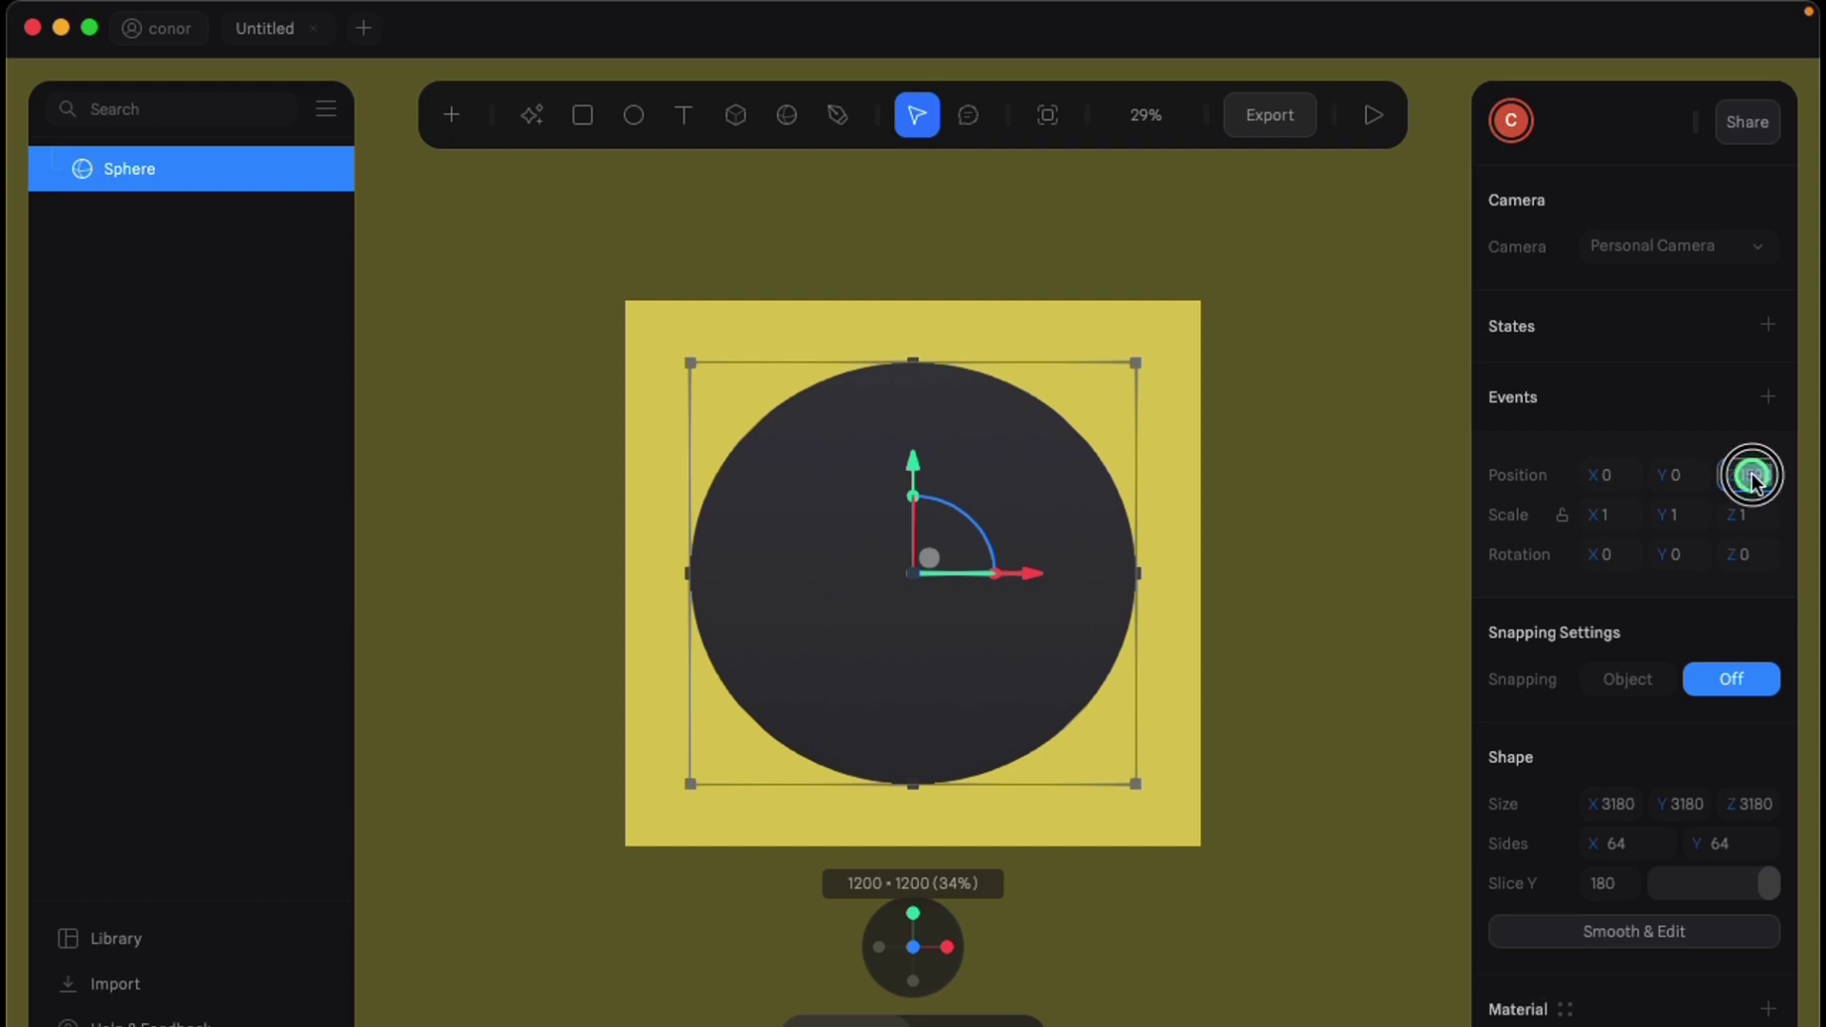
text(0)
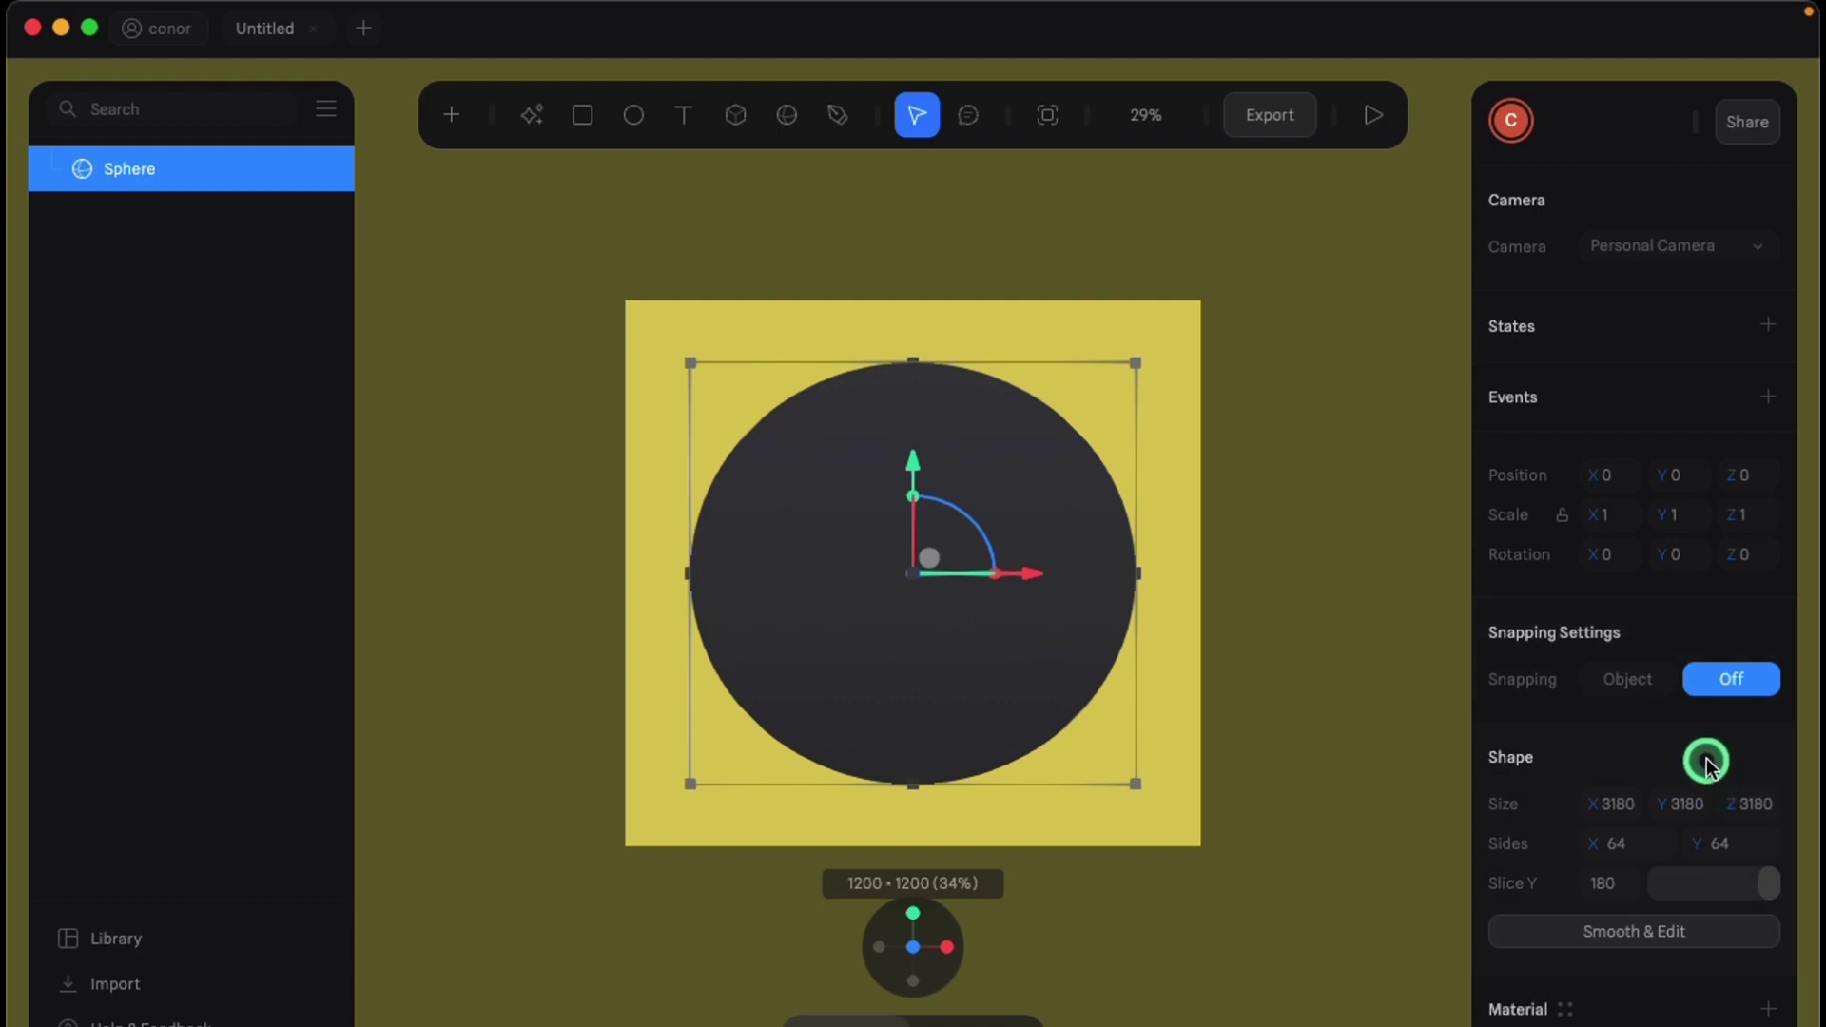
Add a material layer to the sphere and set its type to Normal
scroll(1705, 757, down, 4)
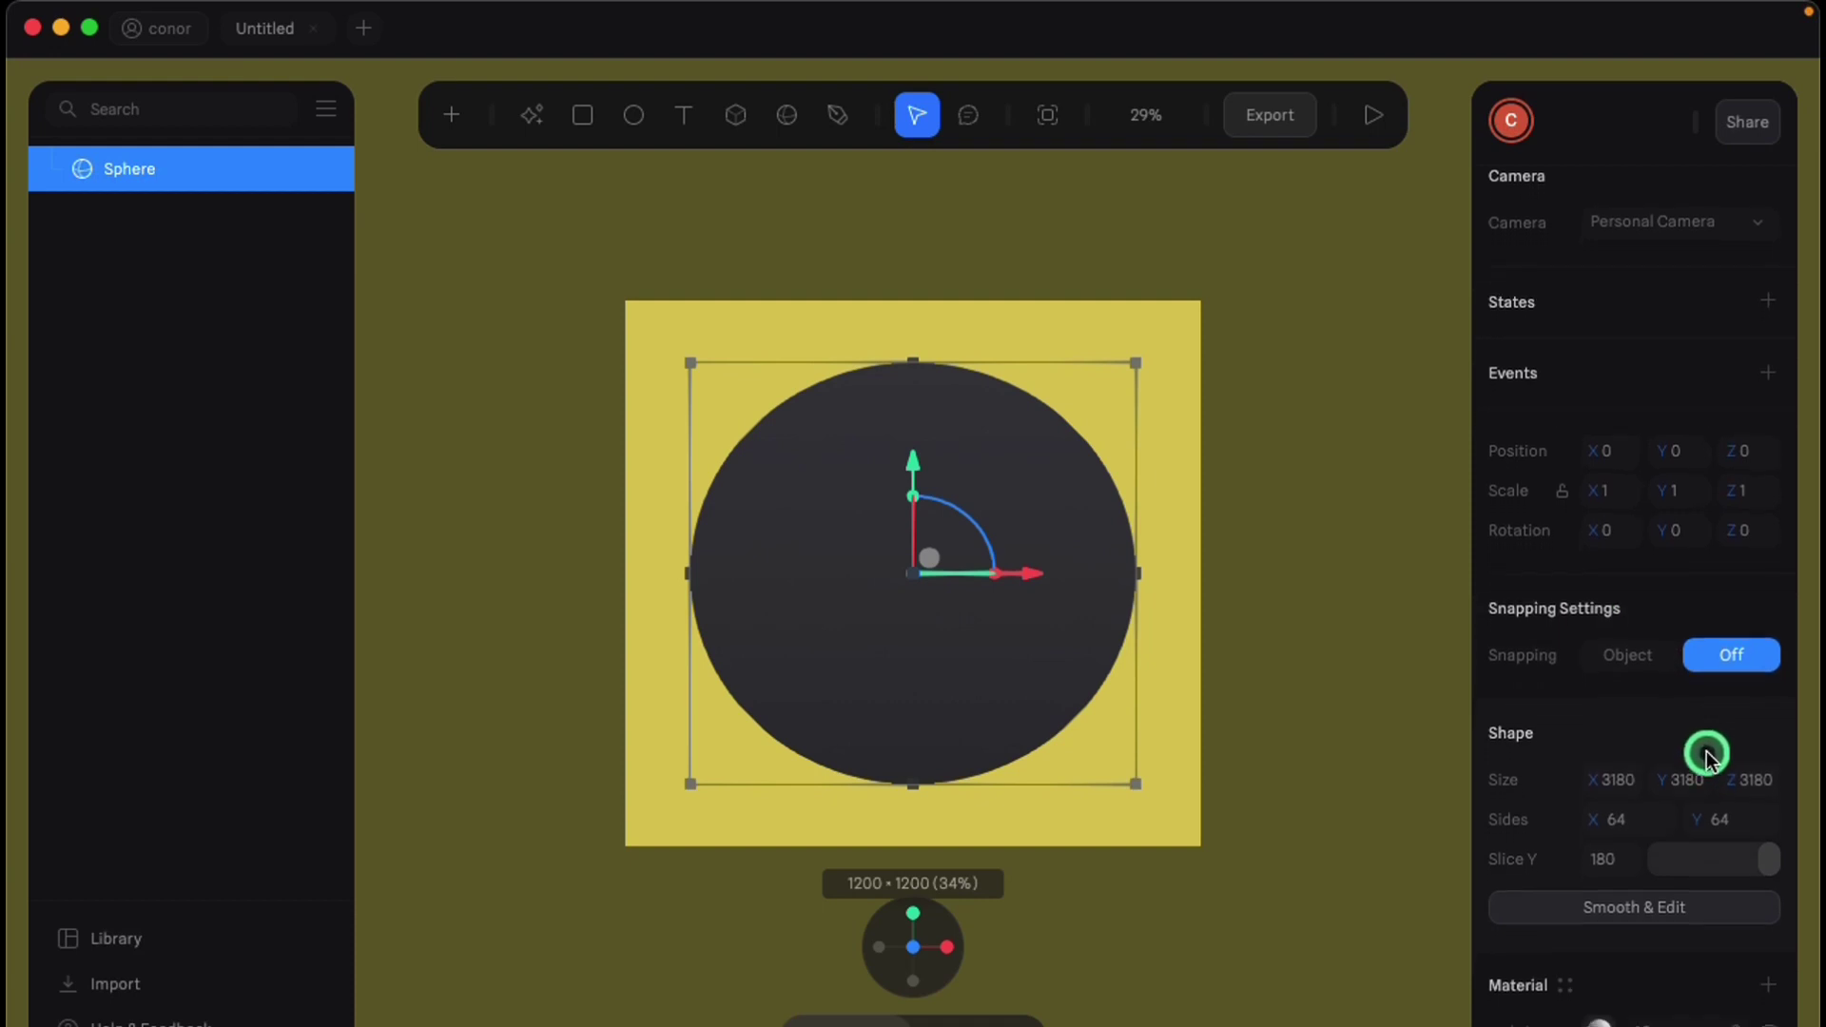
click(1767, 701)
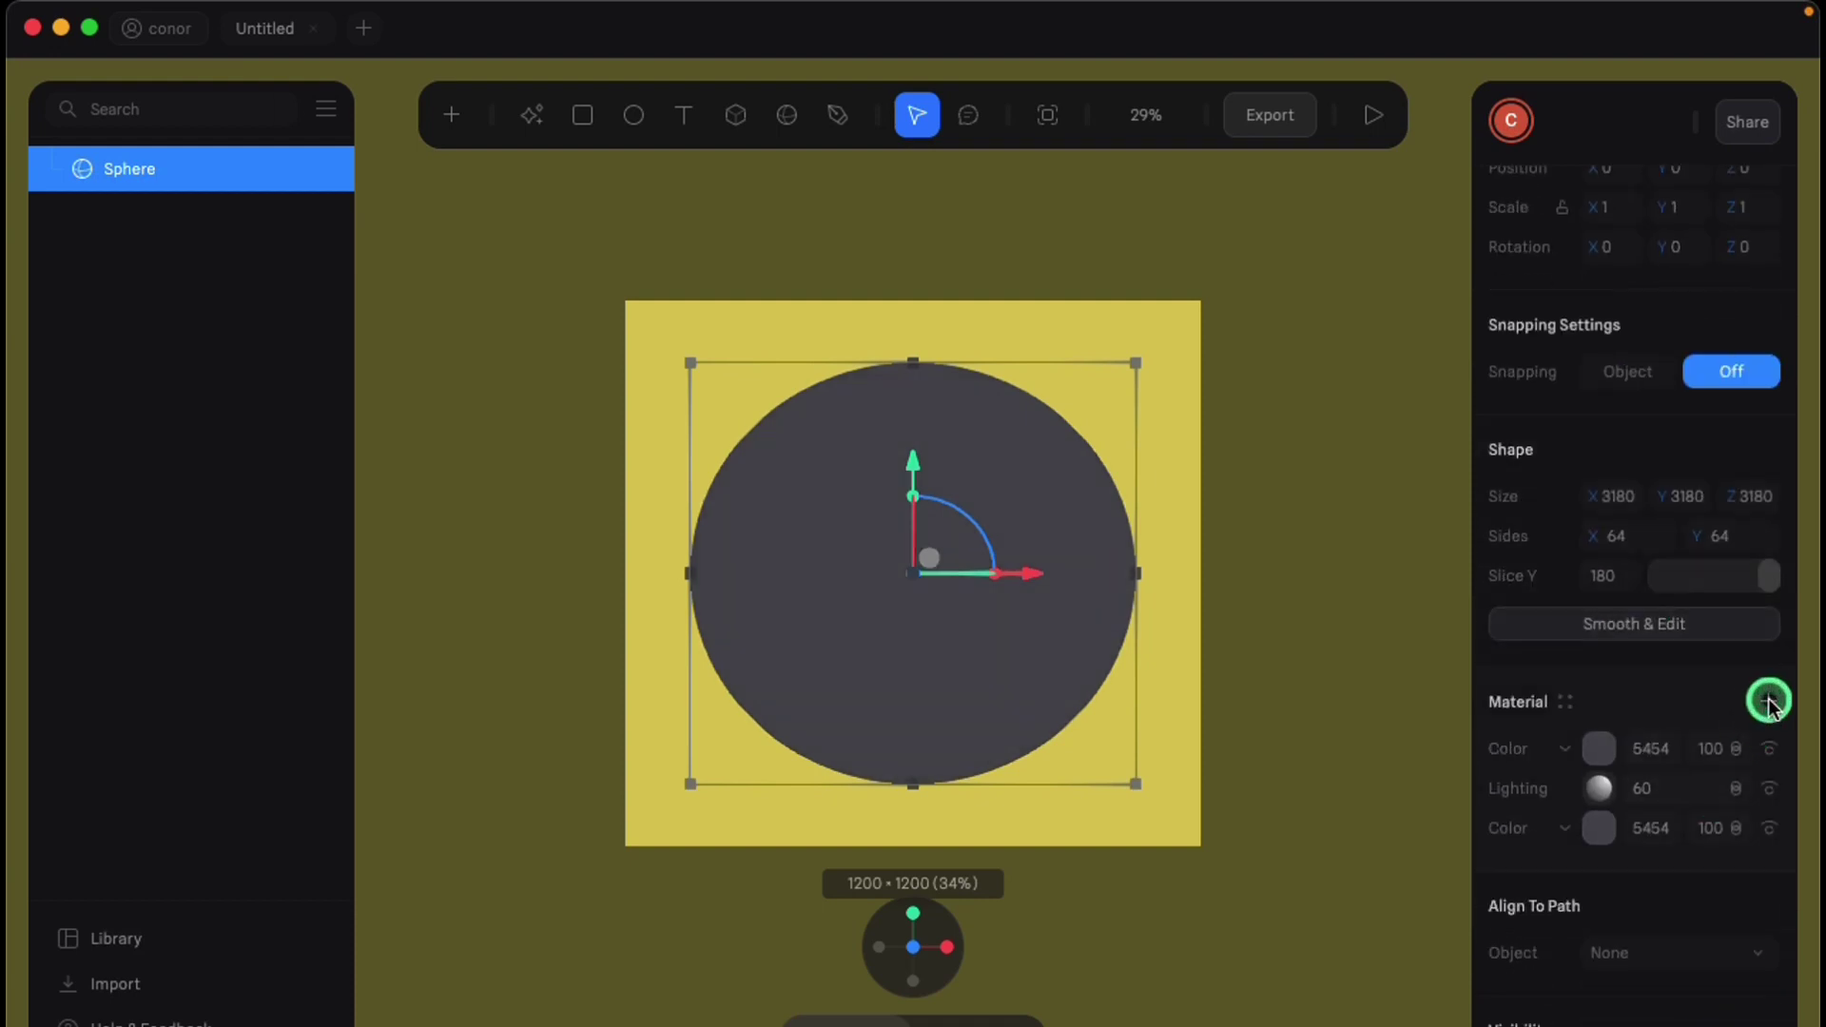
click(1564, 750)
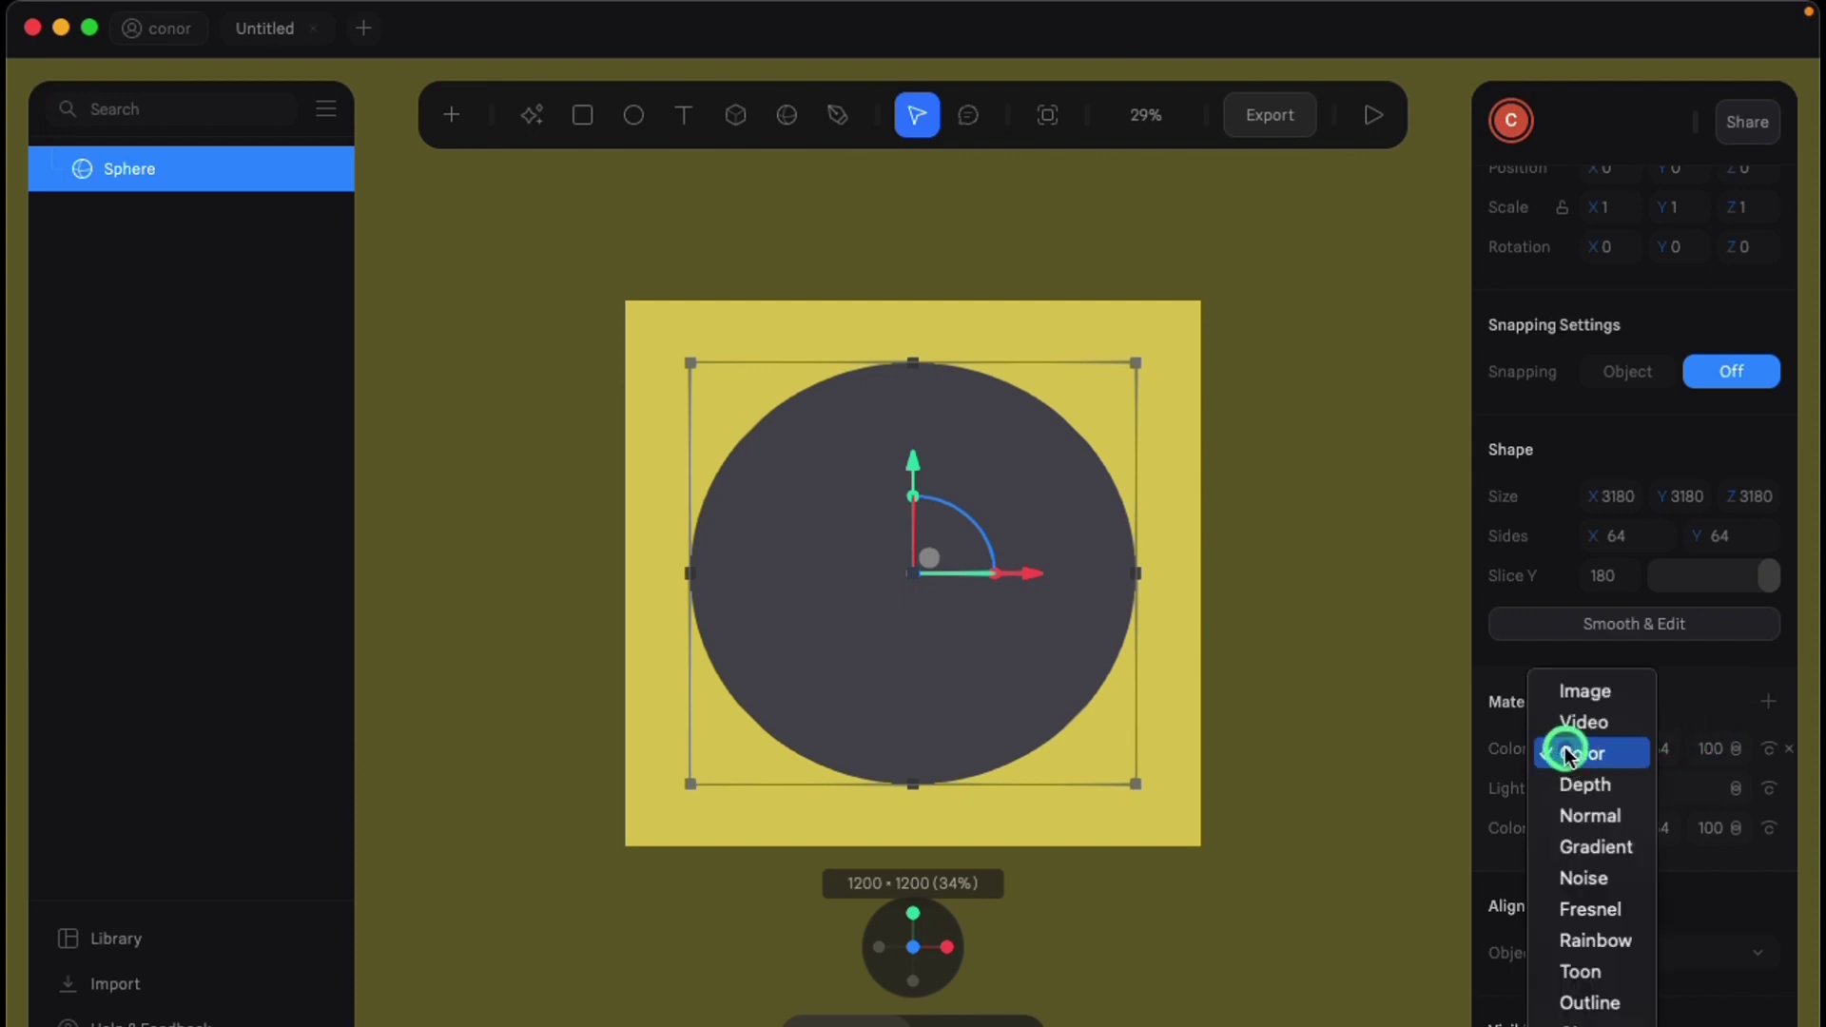
click(1596, 816)
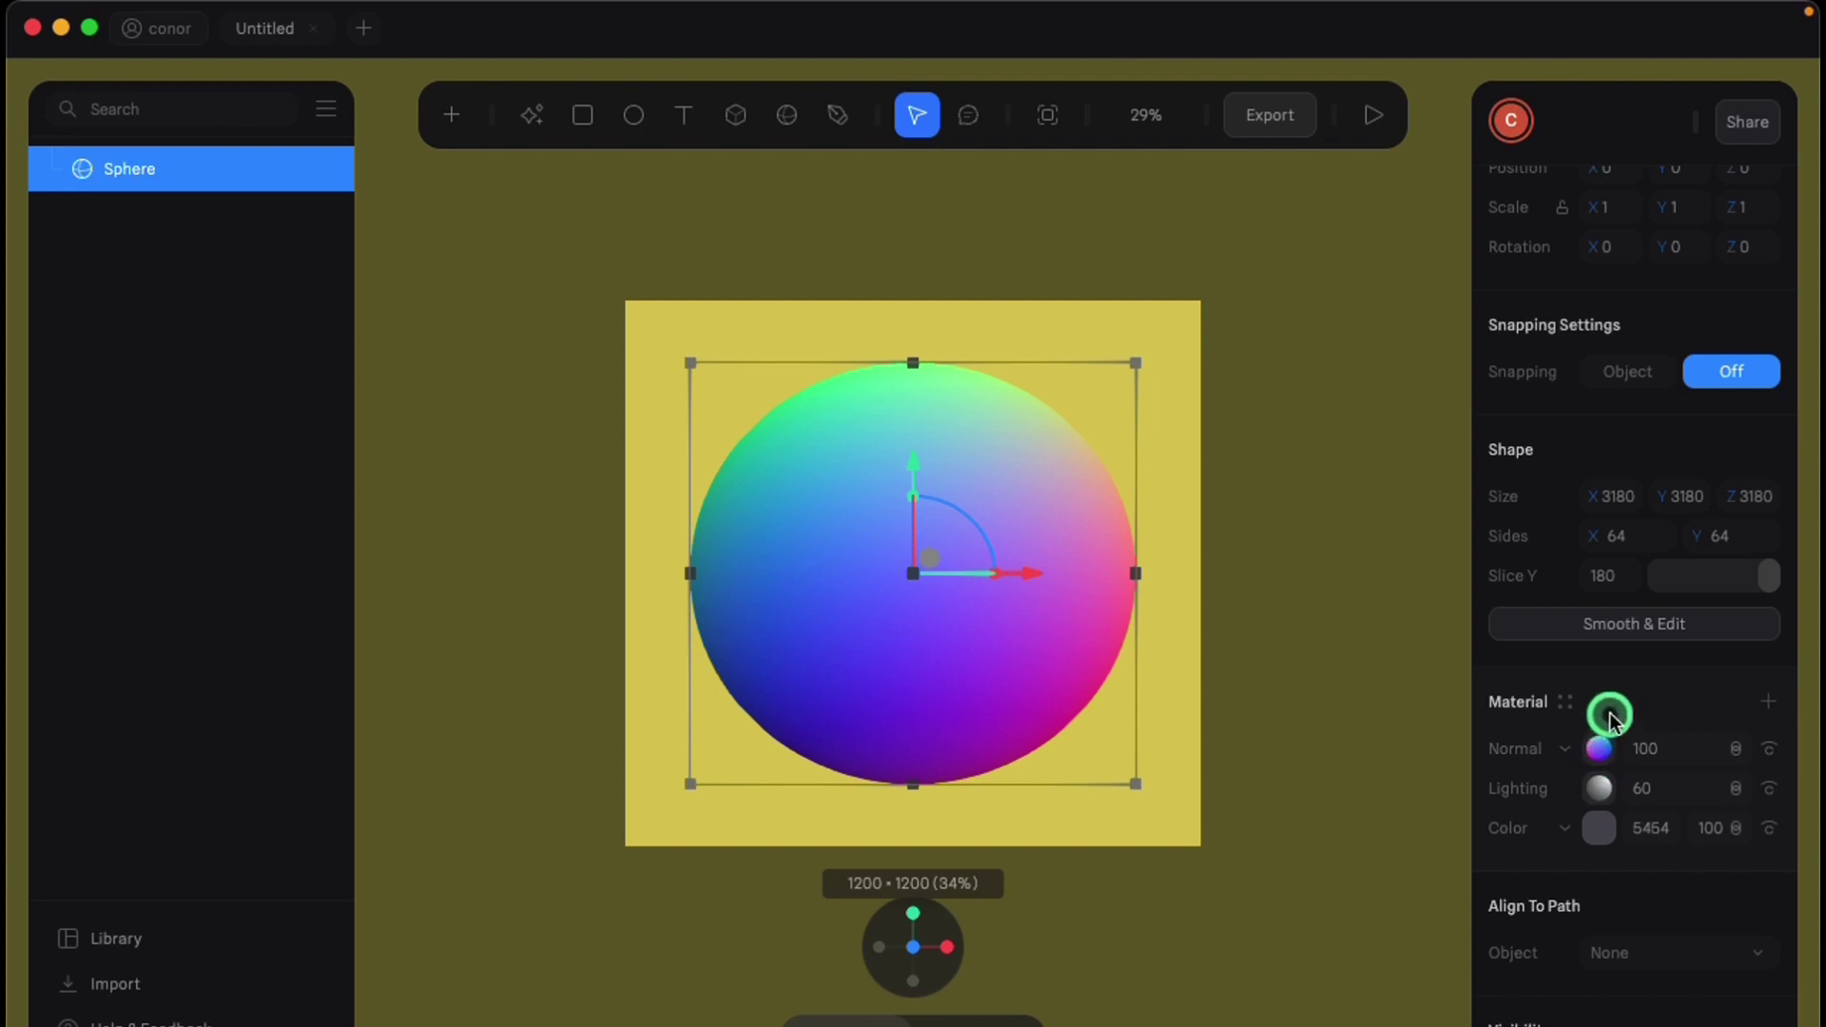
Enable flat shading on the sphere and convert it to an editable smooth mesh, then leave mesh editing
scroll(1634, 739, down, 2)
scroll(1635, 738, down, 5)
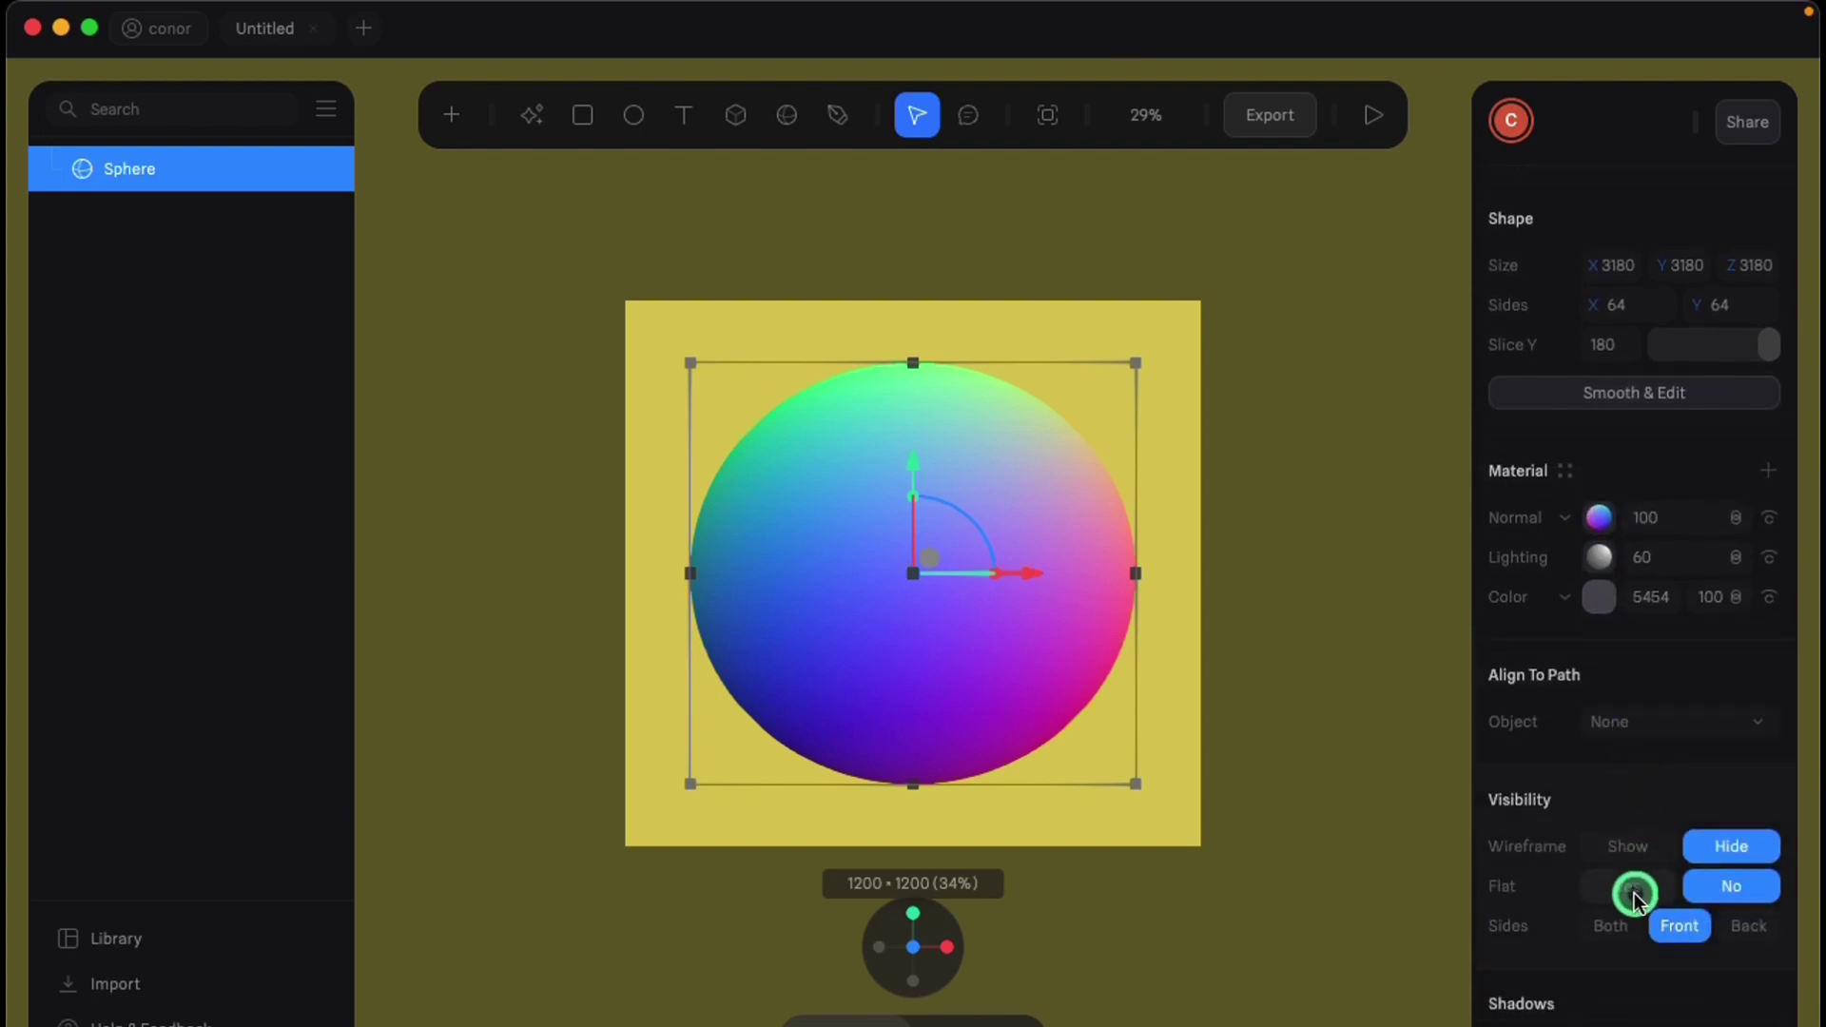
click(1631, 889)
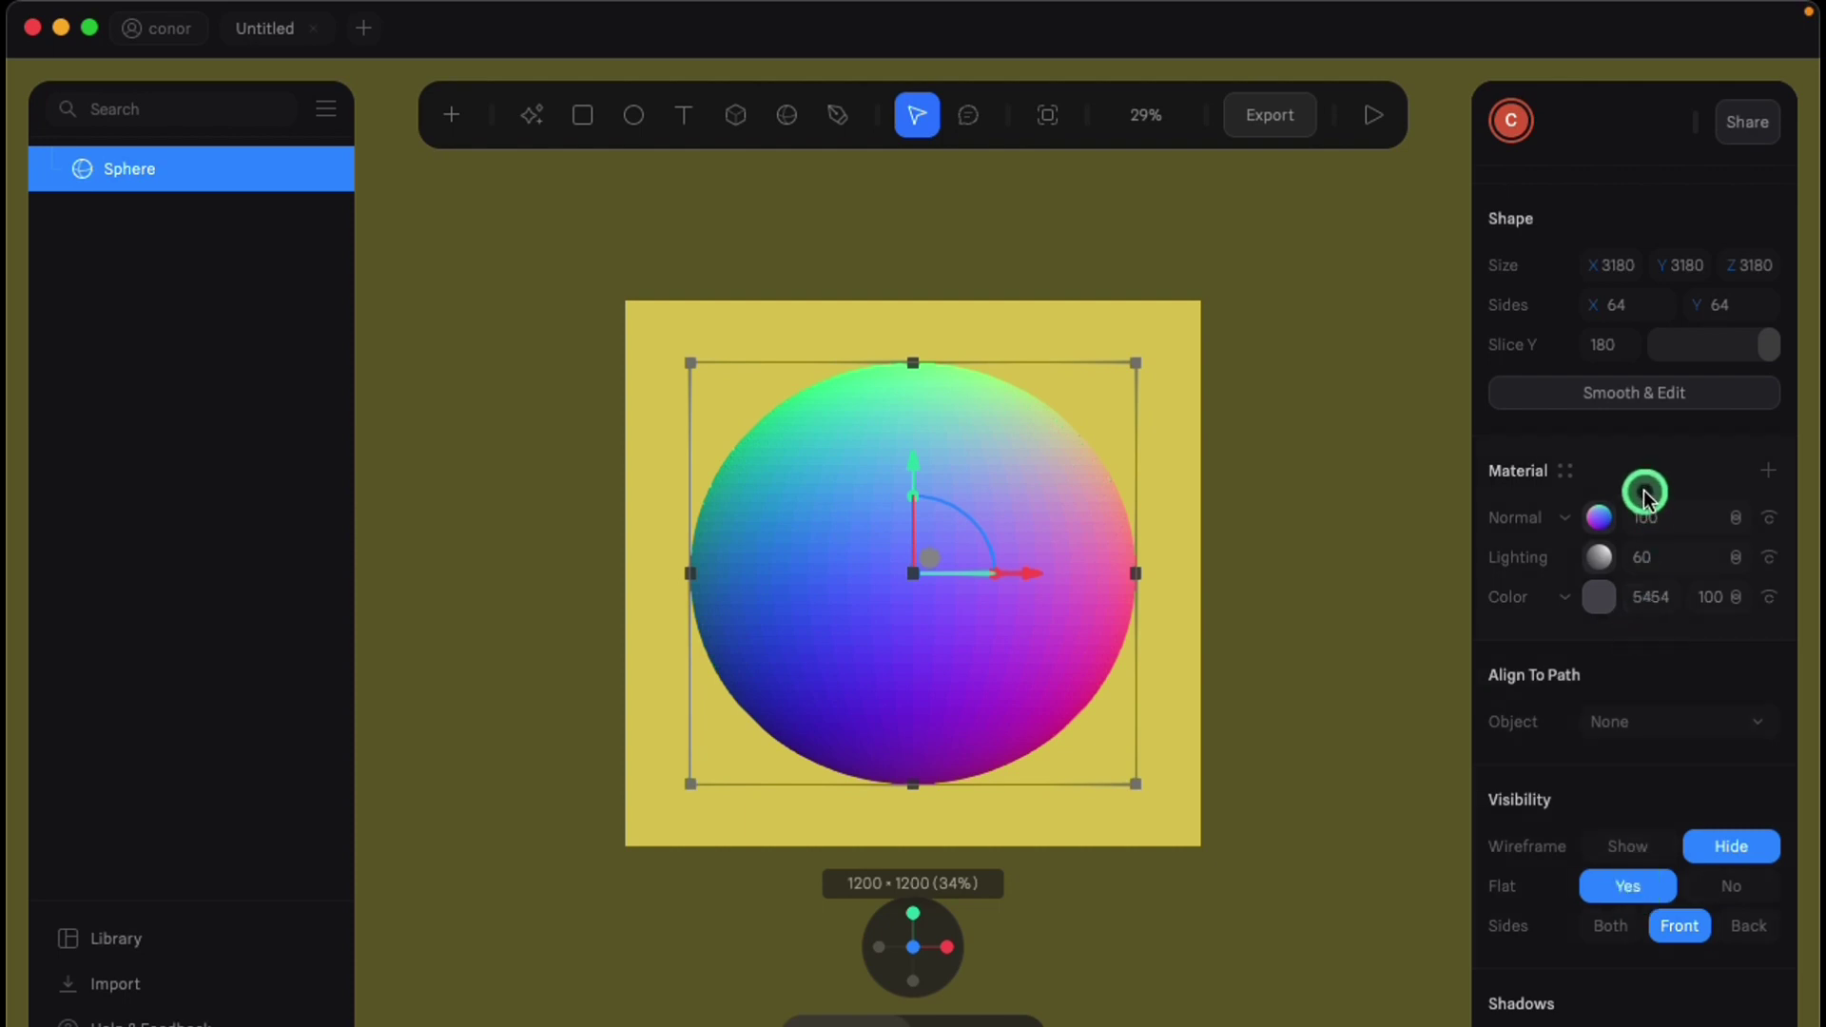
click(1651, 397)
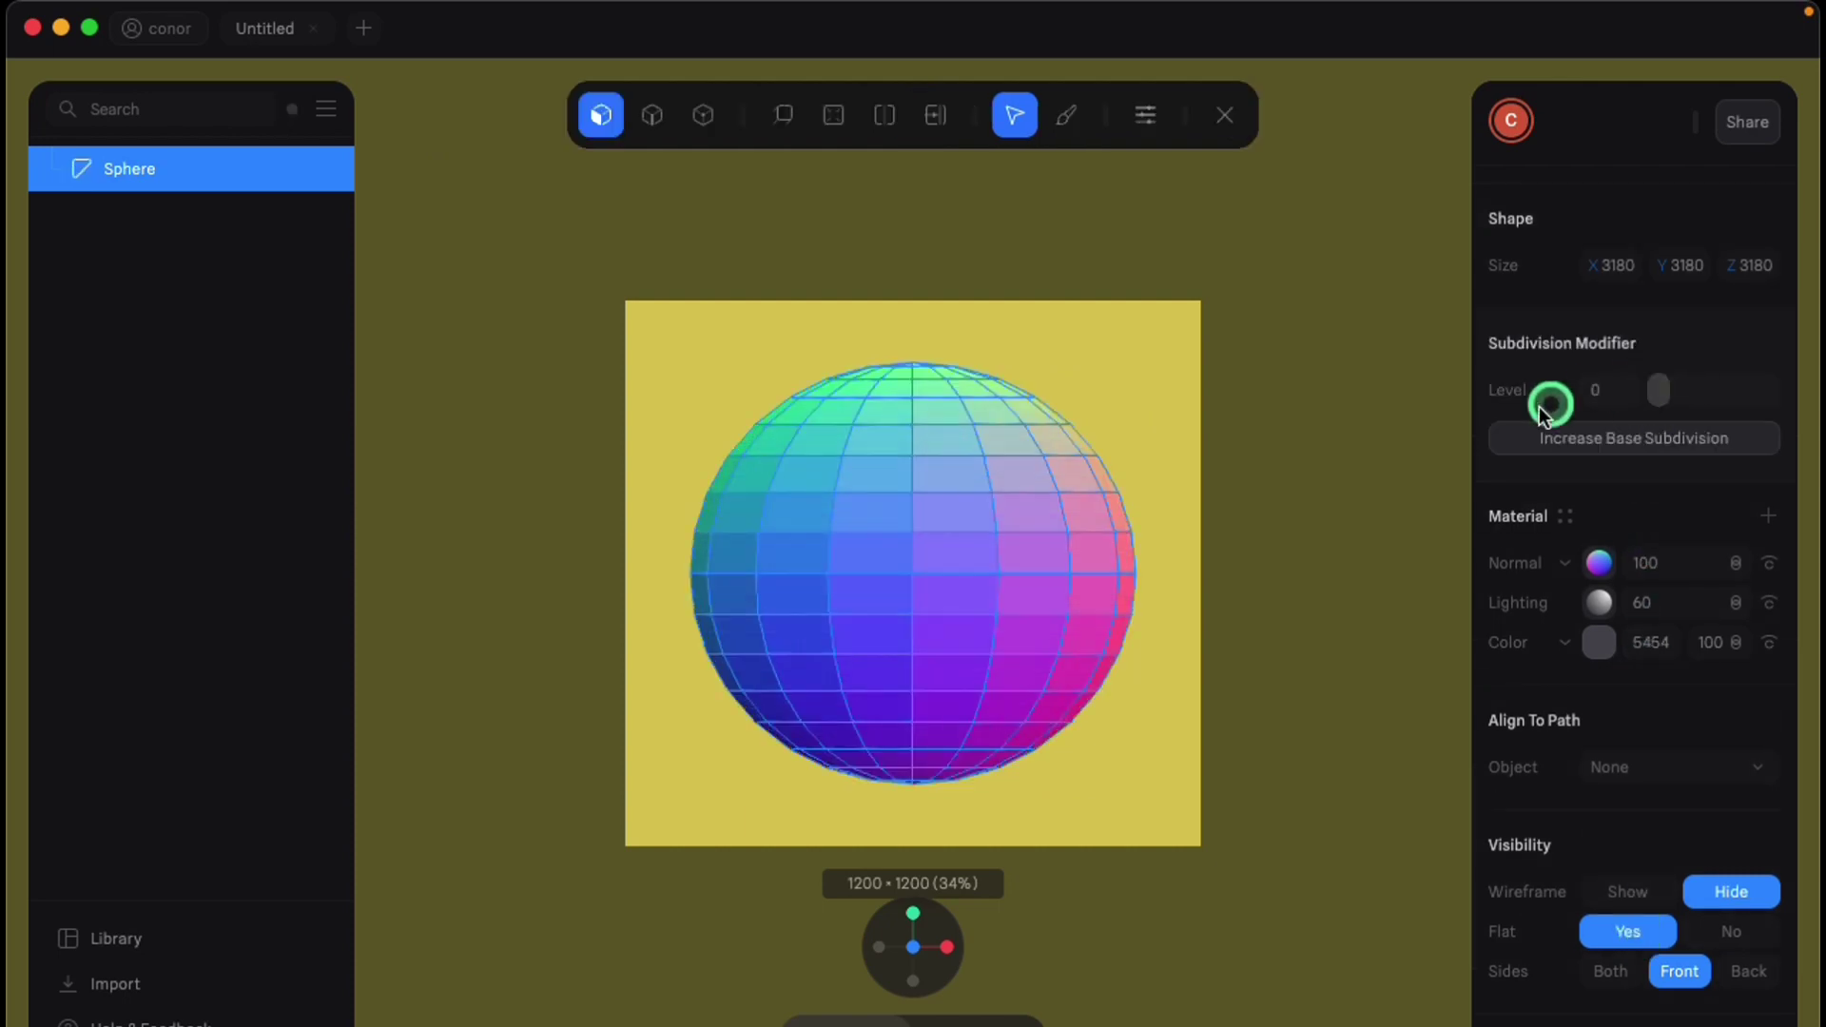
click(1170, 393)
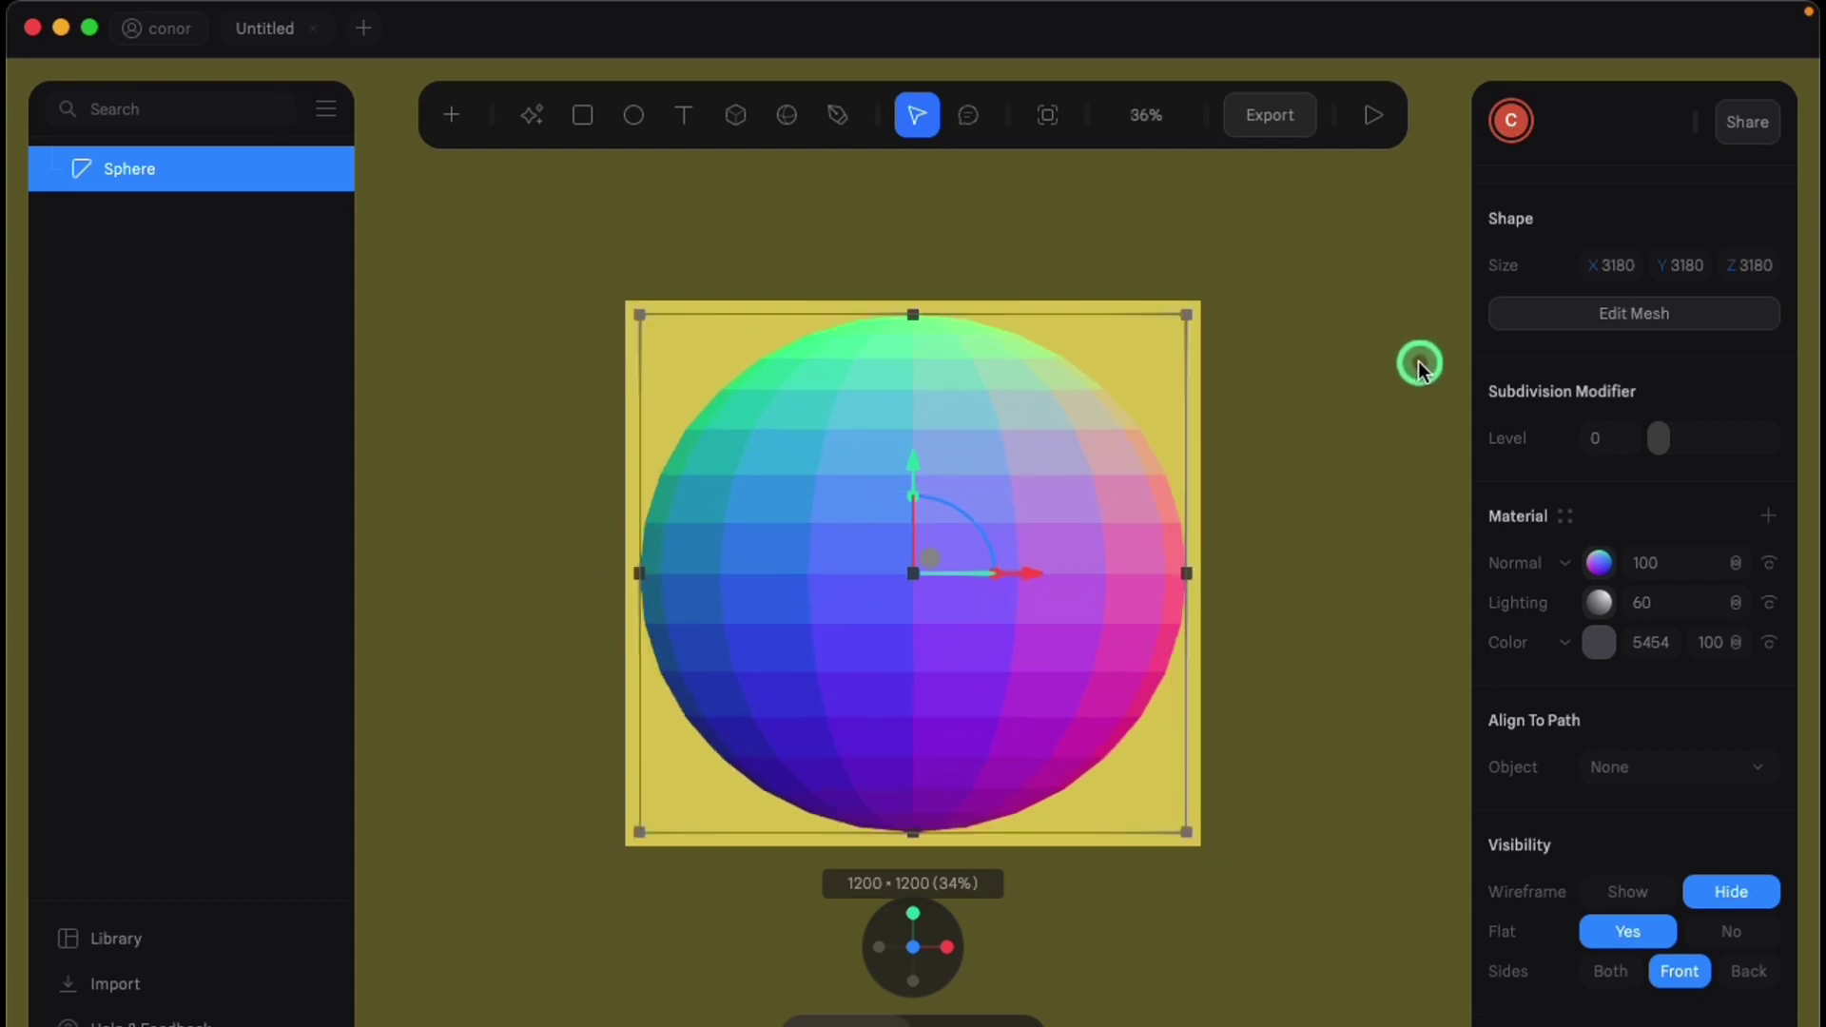
Add a new state to the sphere alongside its base state and make the new state active
scroll(1637, 361, up, 5)
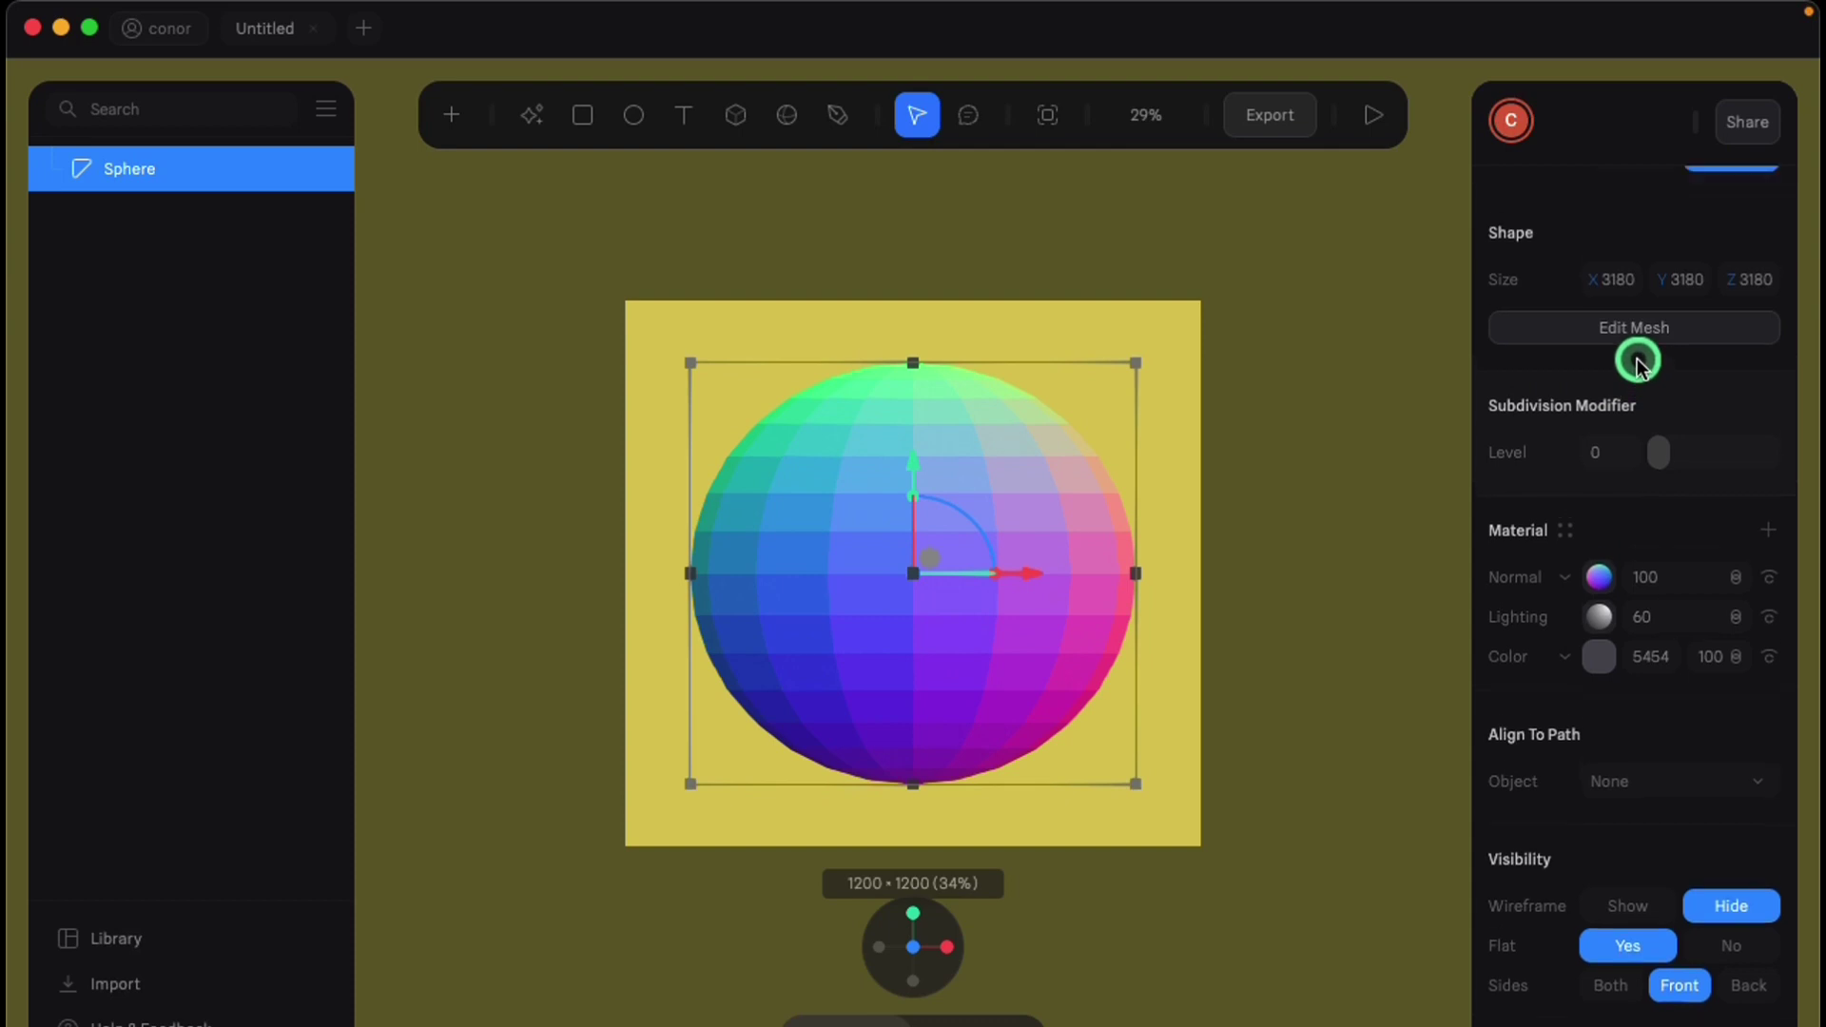
scroll(1637, 361, up, 2)
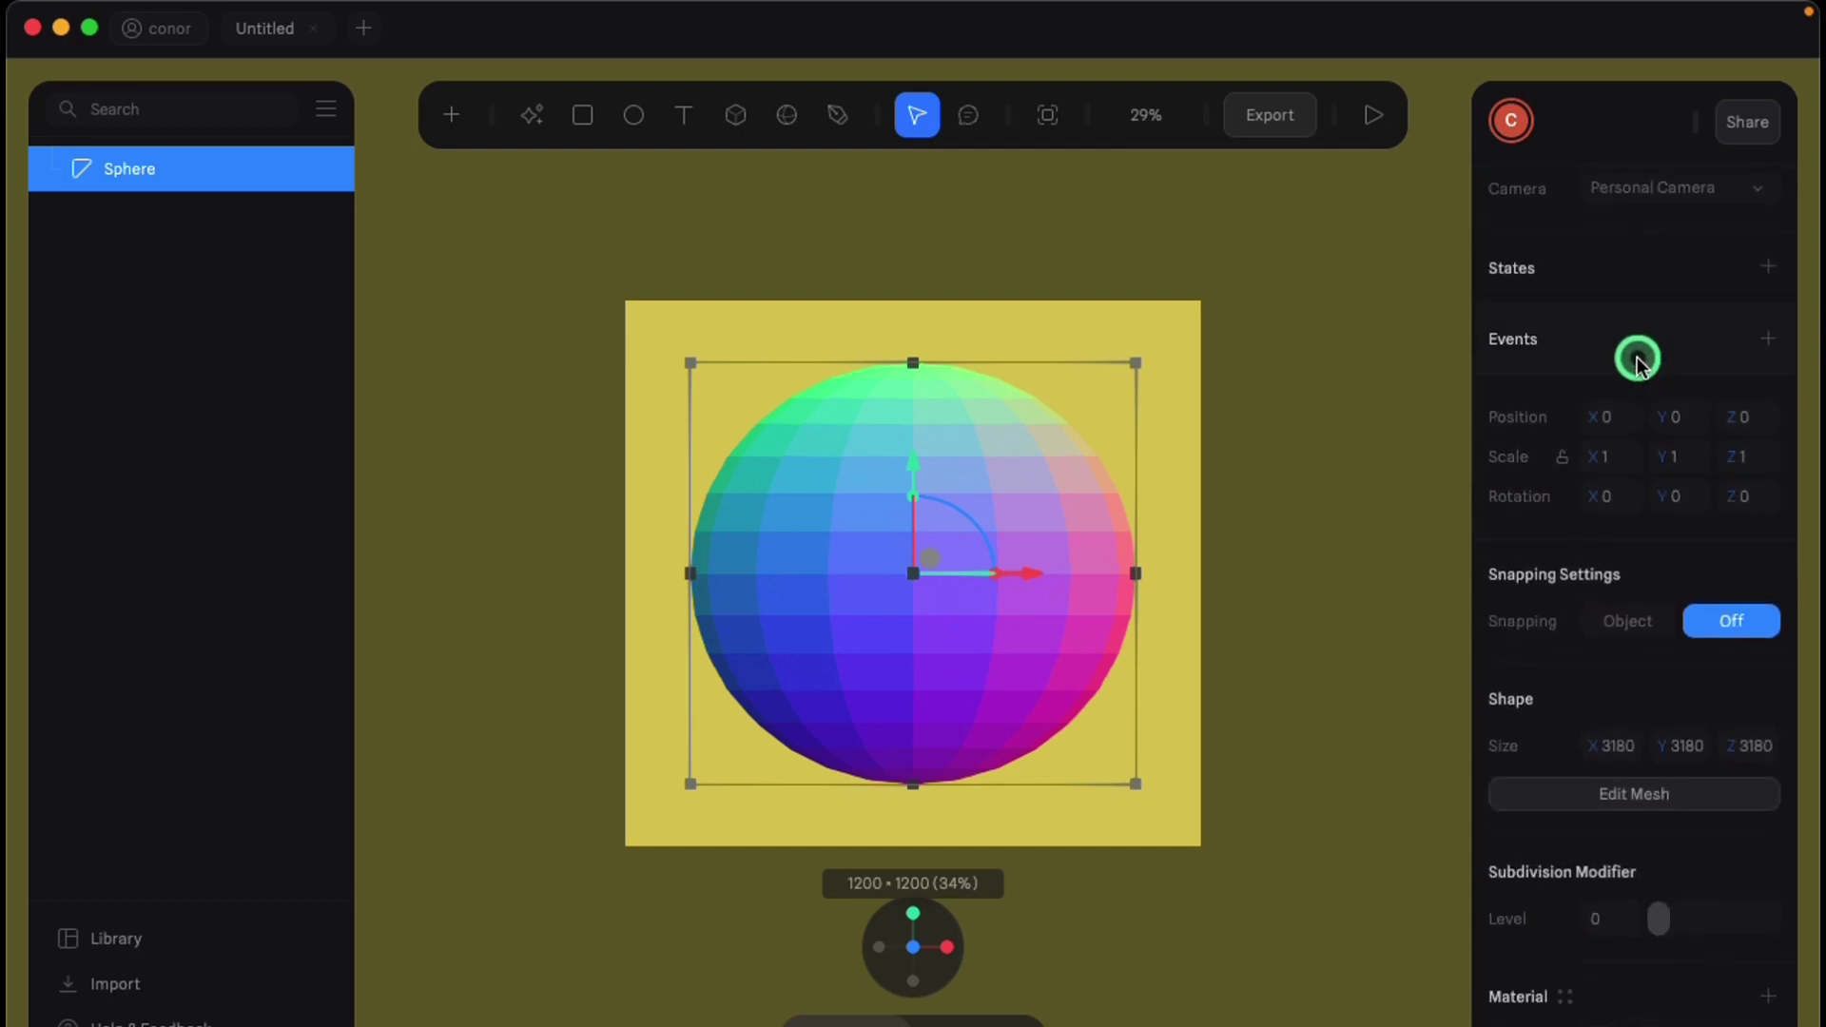
scroll(1642, 350, up, 2)
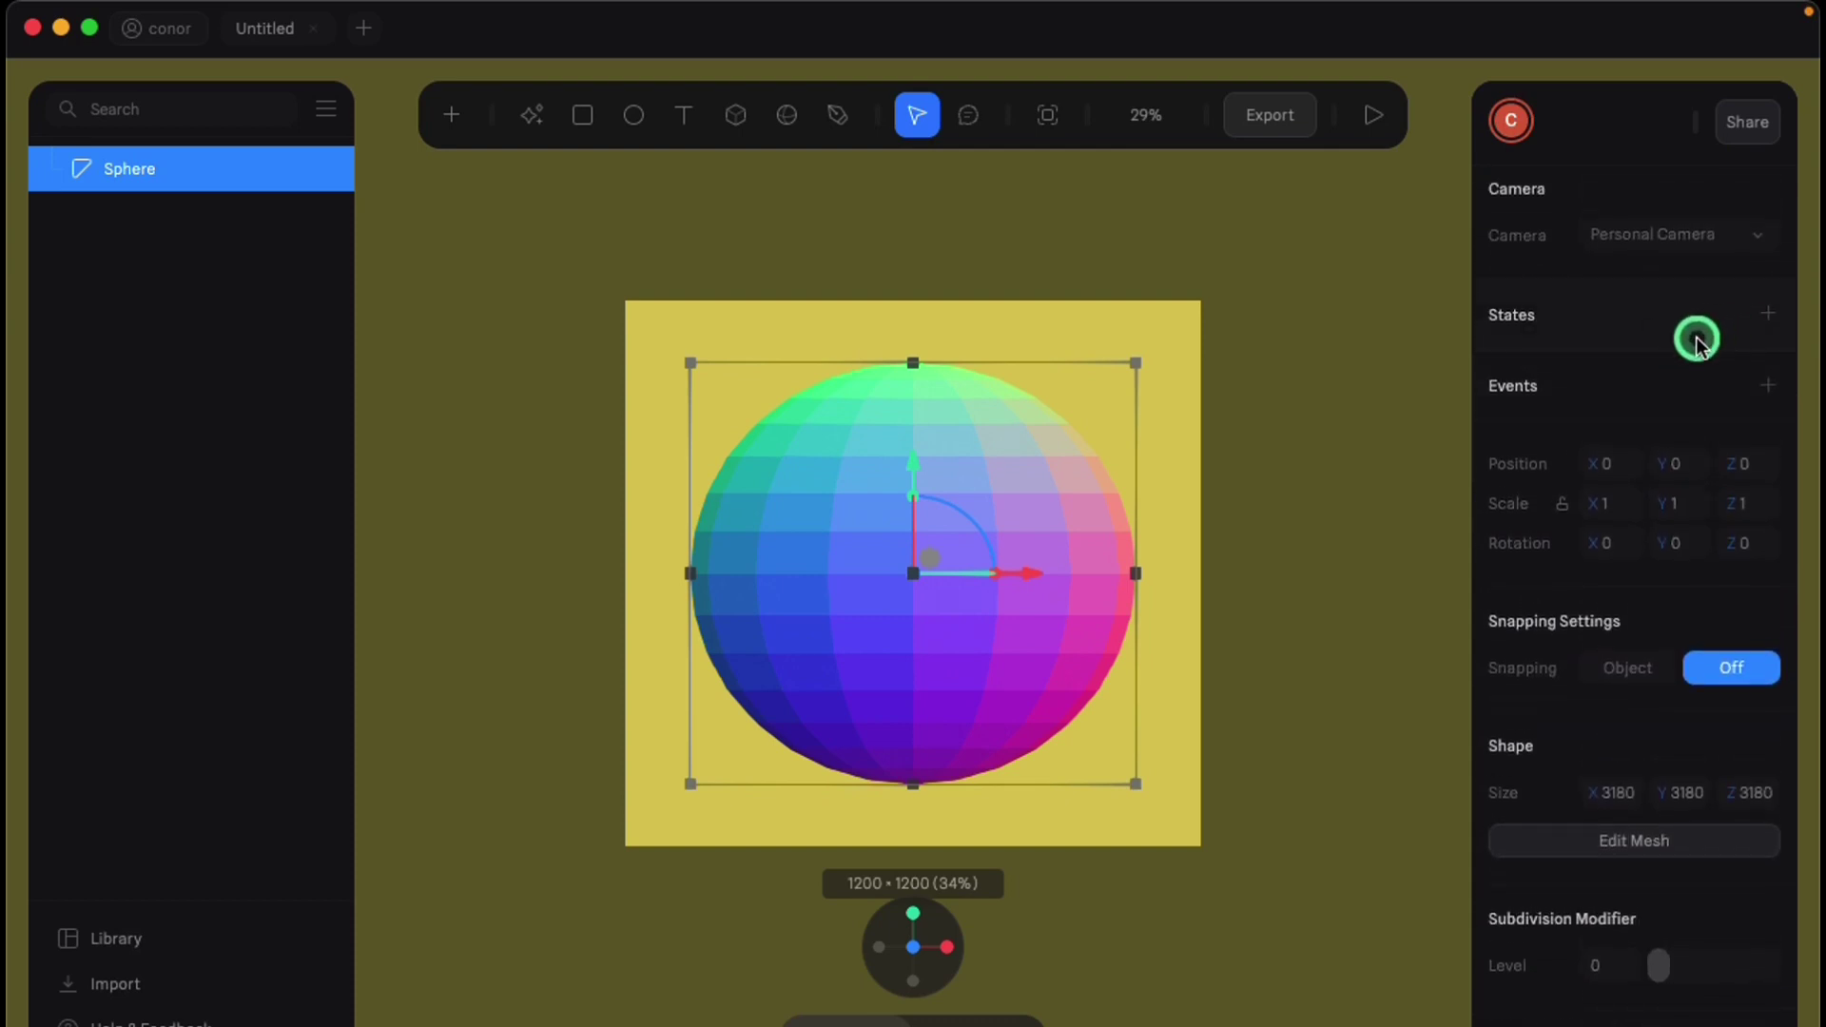
click(1781, 315)
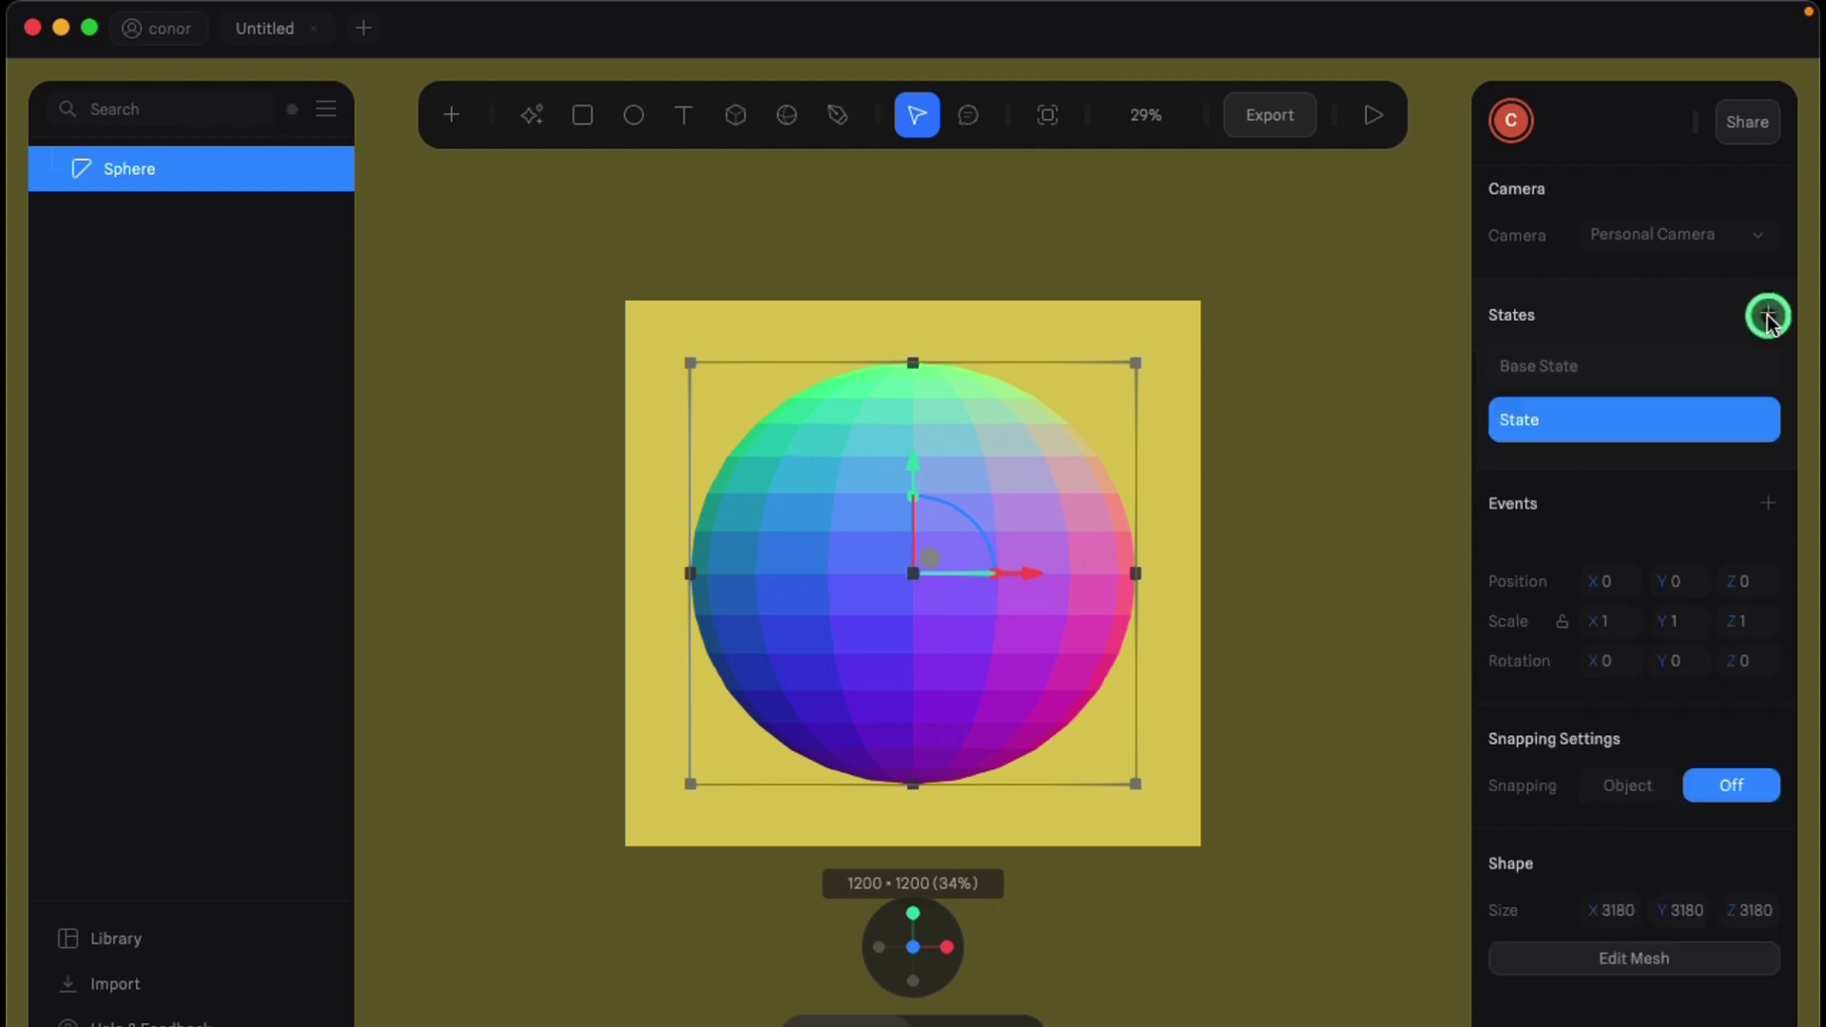
click(1611, 362)
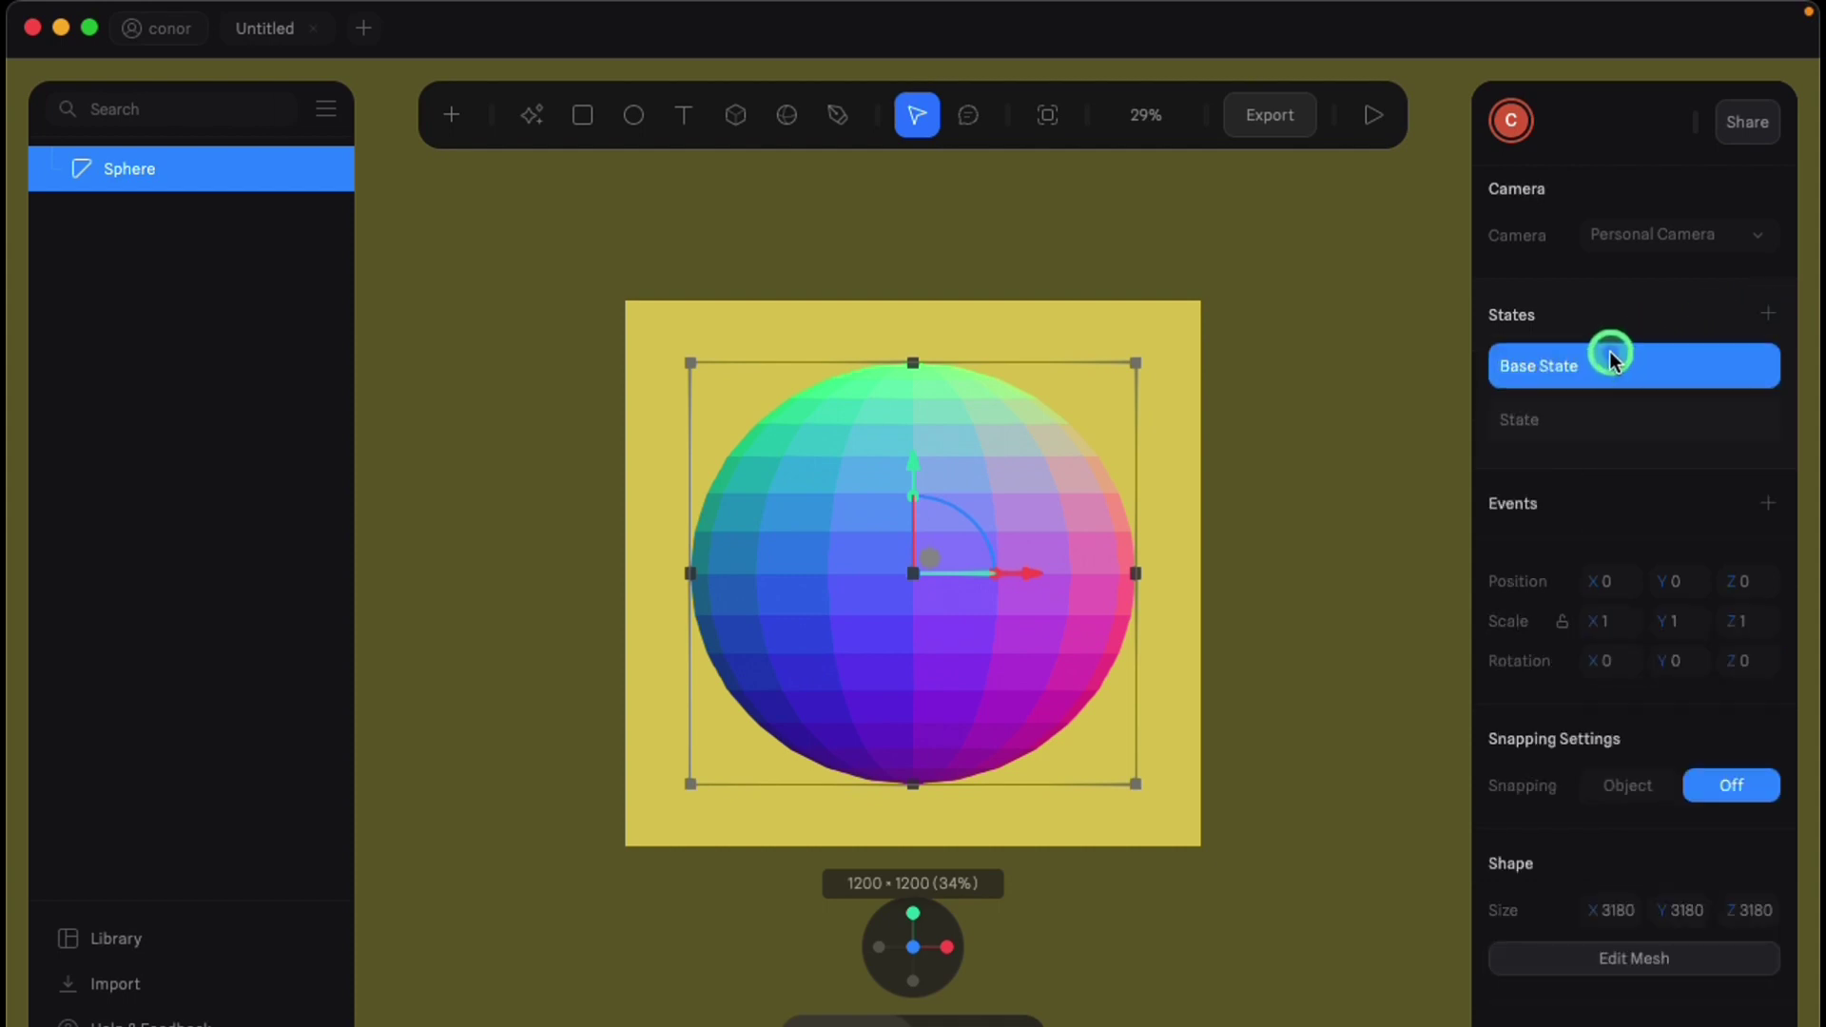
click(1574, 421)
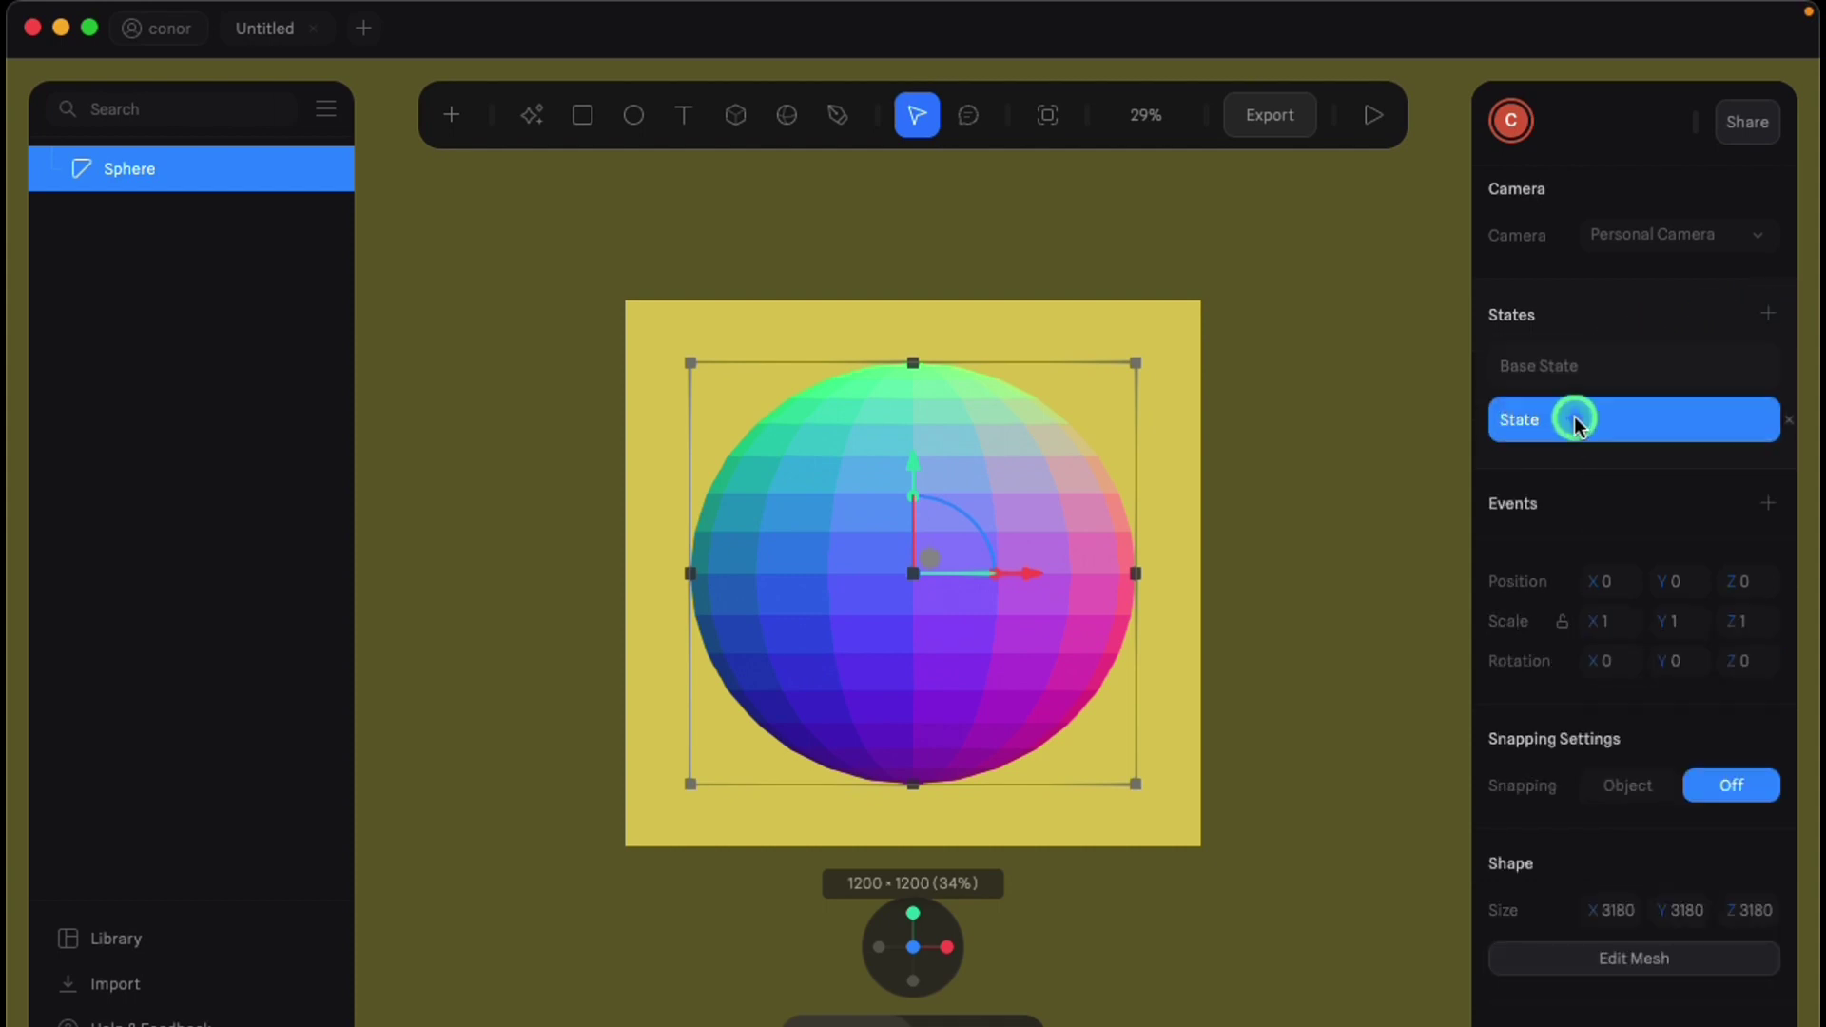
Set the new state's X and Z rotation to 3599 and compare it with the base state
click(1626, 664)
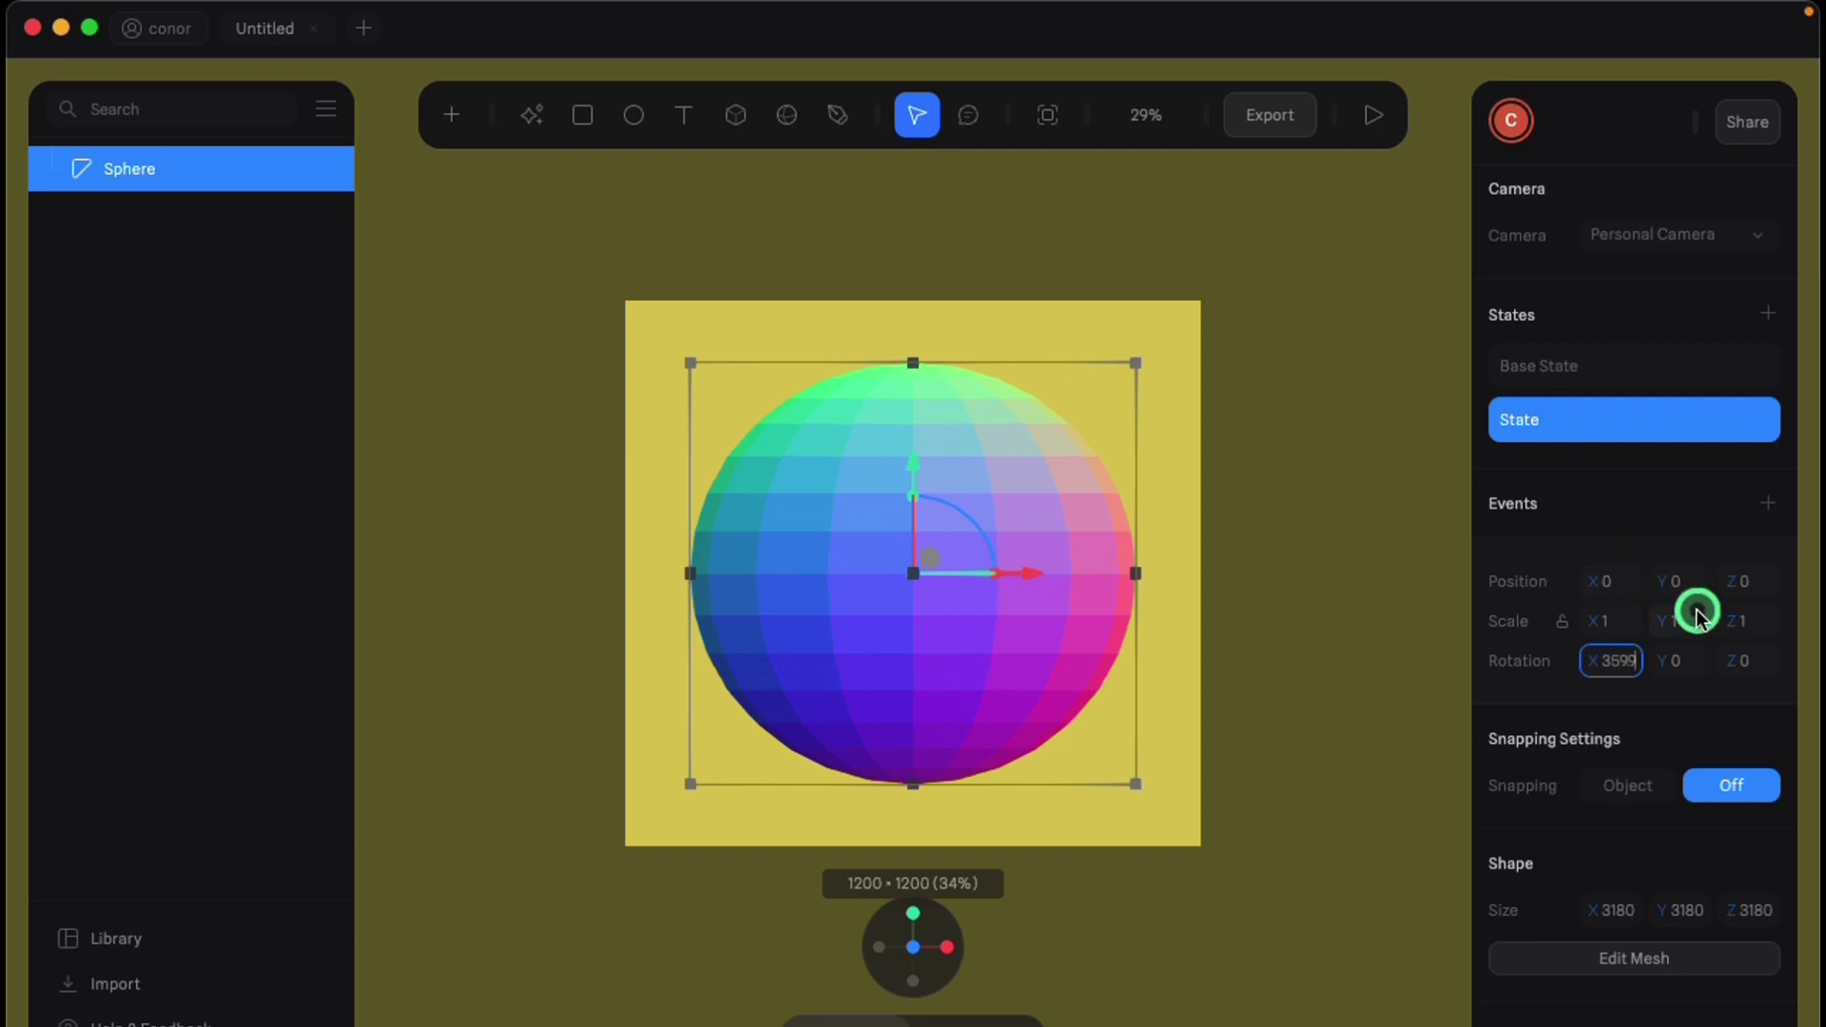
key(Return)
click(1740, 659)
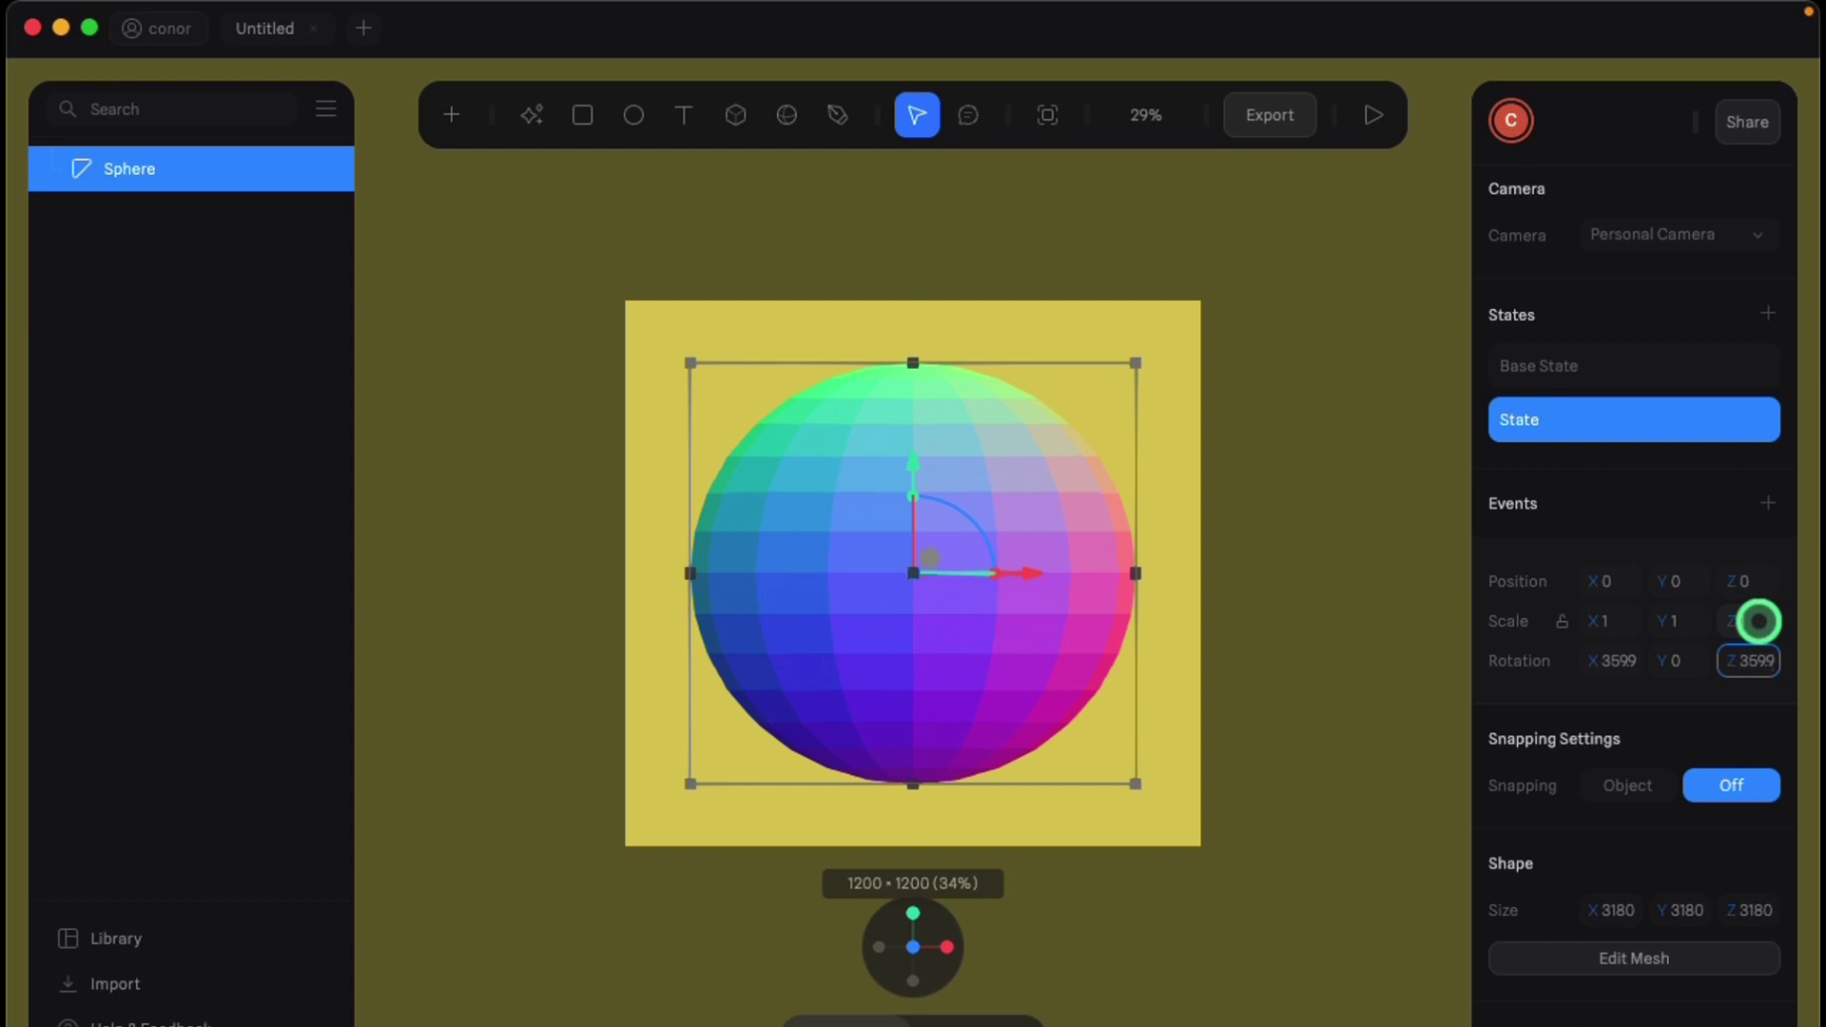
key(Return)
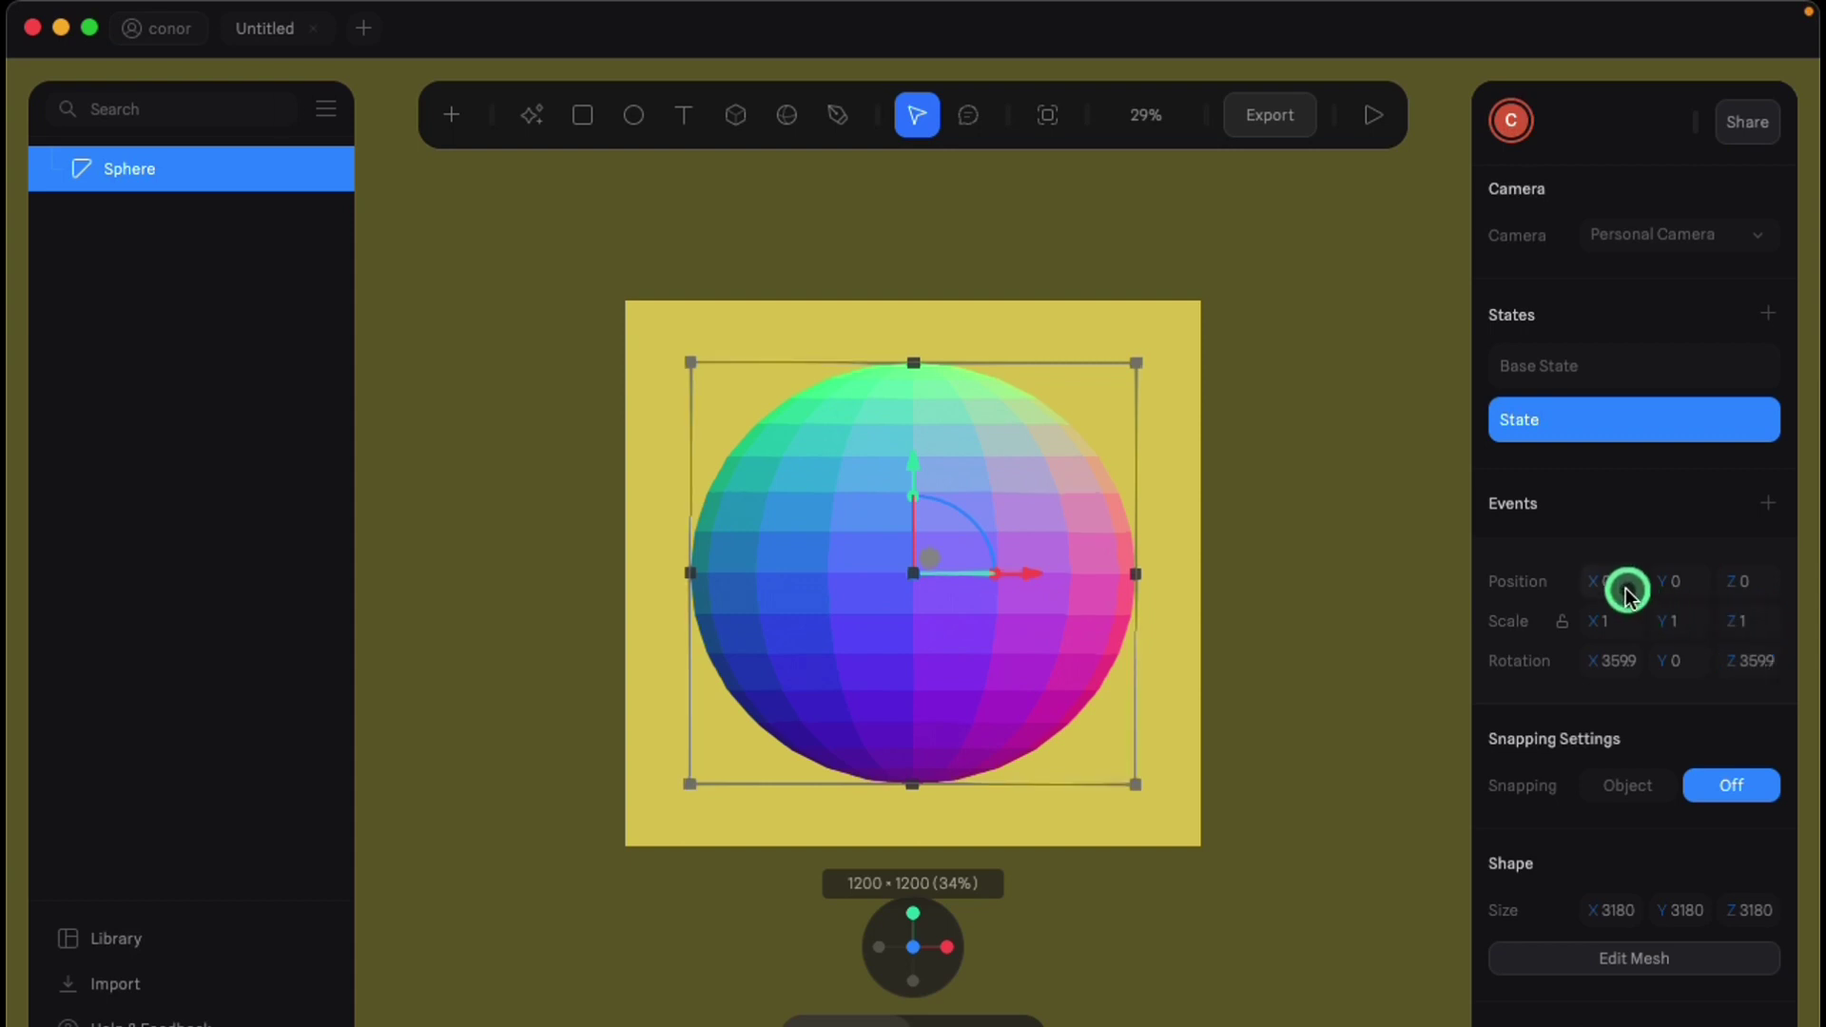
click(1548, 366)
click(1546, 418)
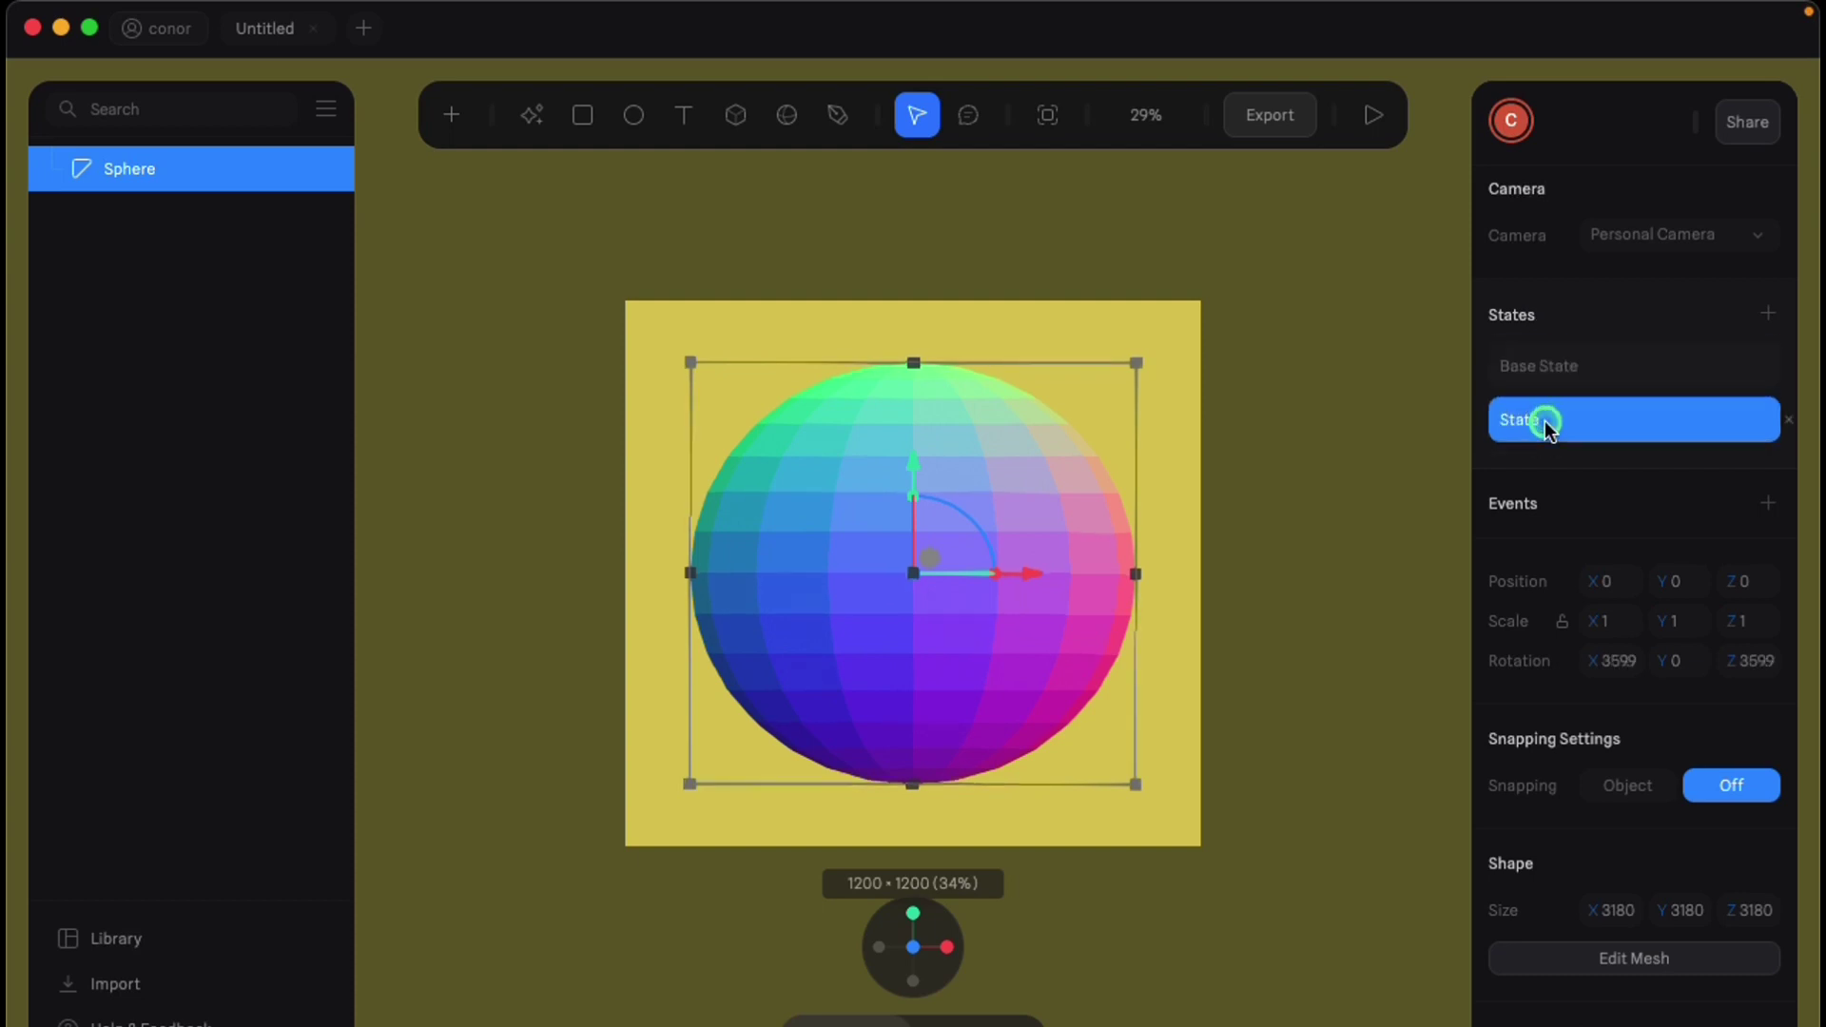
Add a Start event to the sphere with a Transition action from its current state to the new state
click(1768, 502)
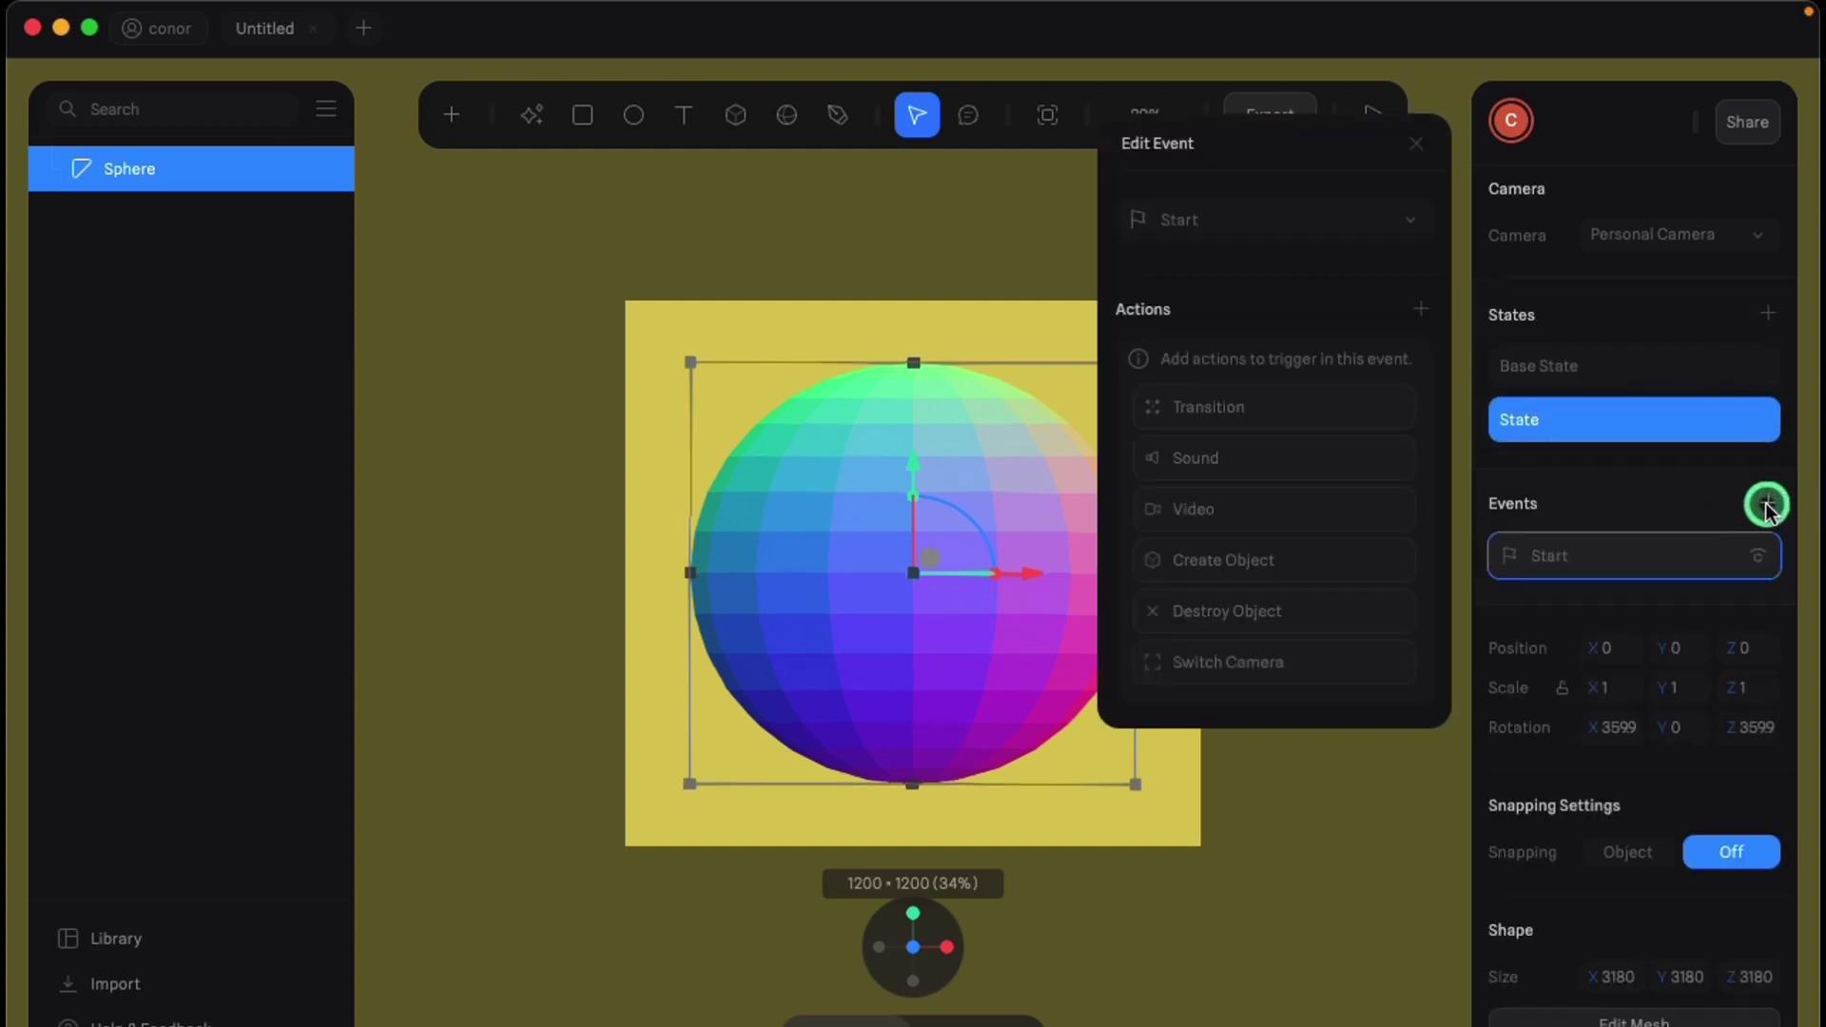
click(1195, 415)
click(1246, 369)
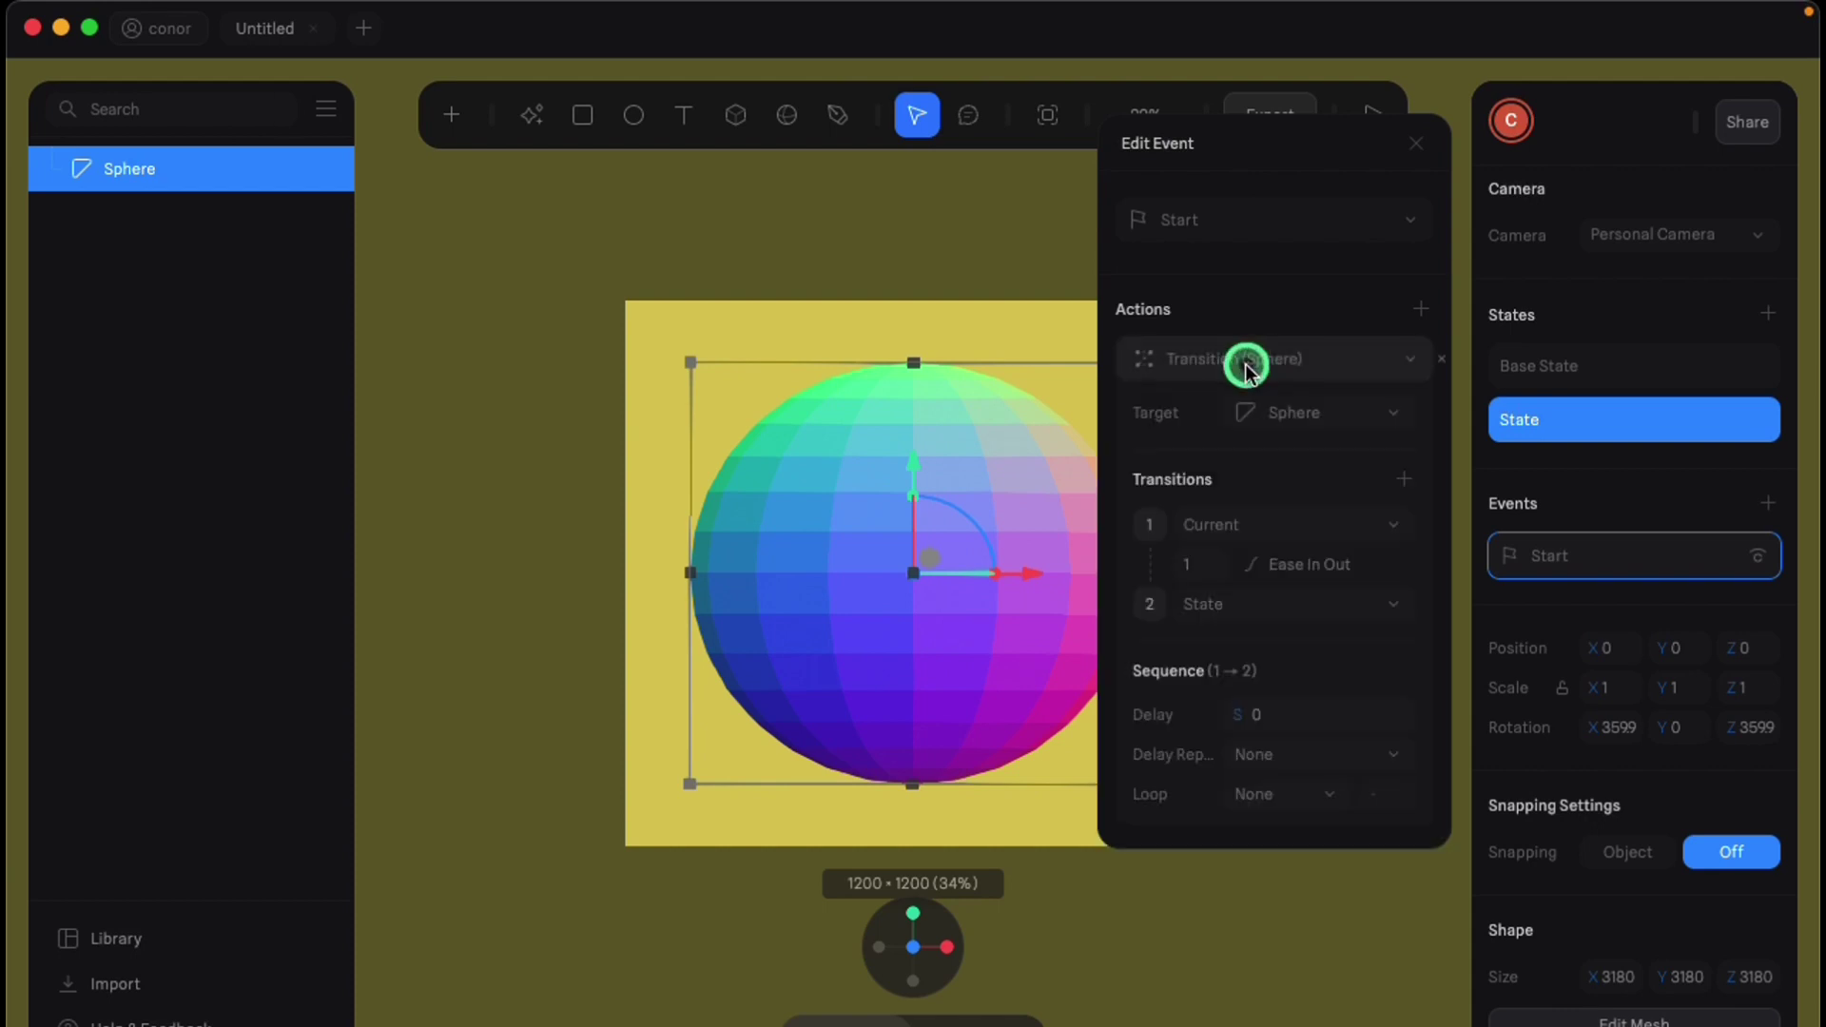
Set the sphere transition's duration to 4 seconds and its easing to Linear
click(1204, 567)
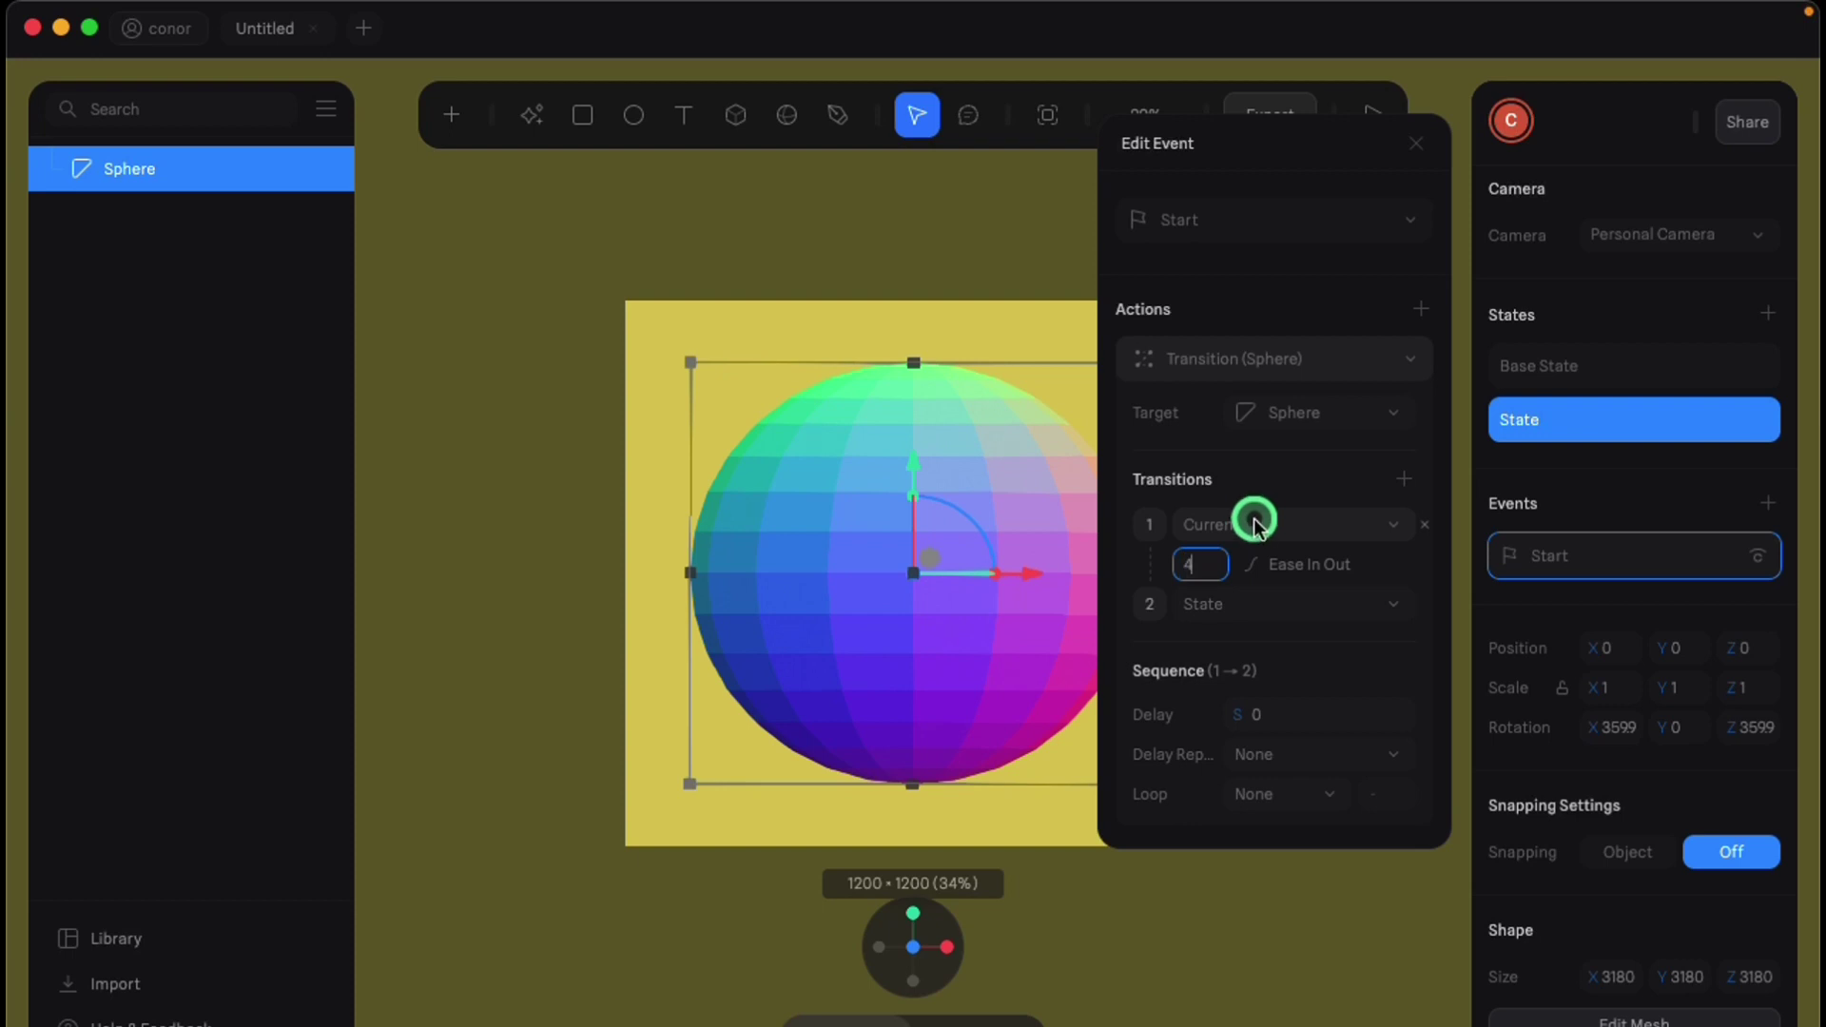
click(1283, 565)
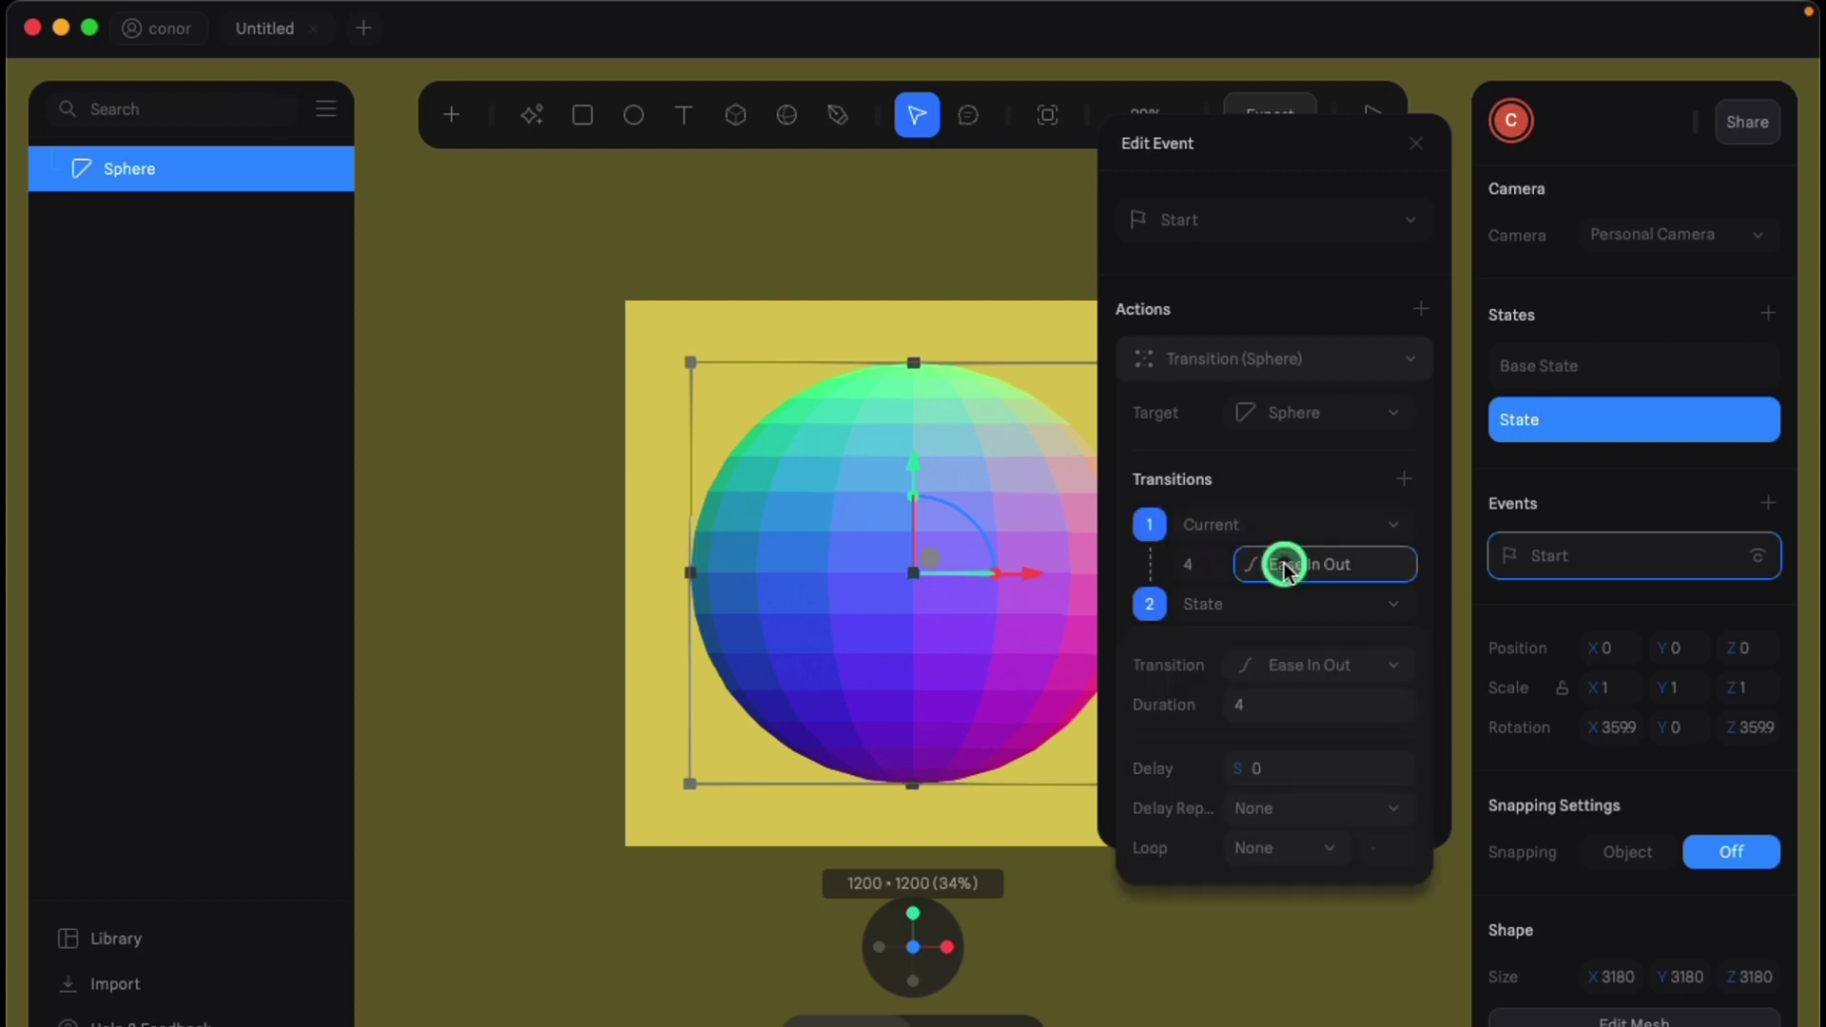
click(1298, 658)
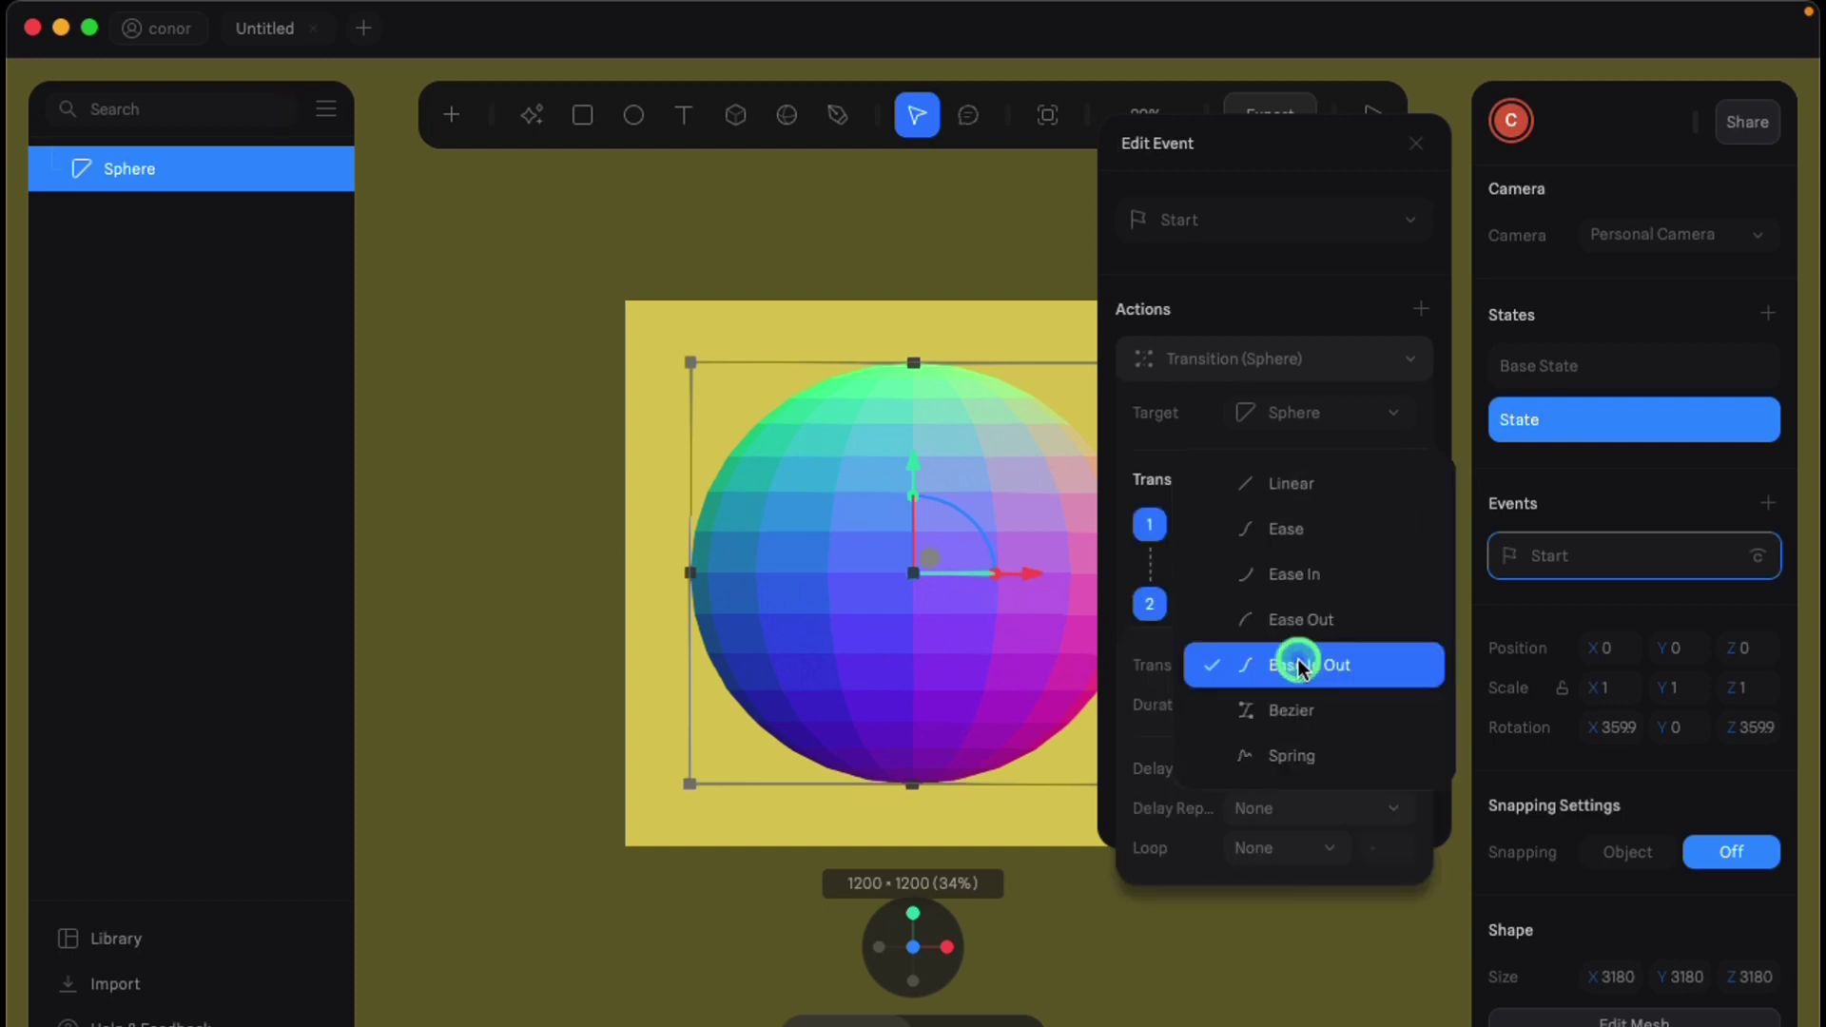
click(1295, 486)
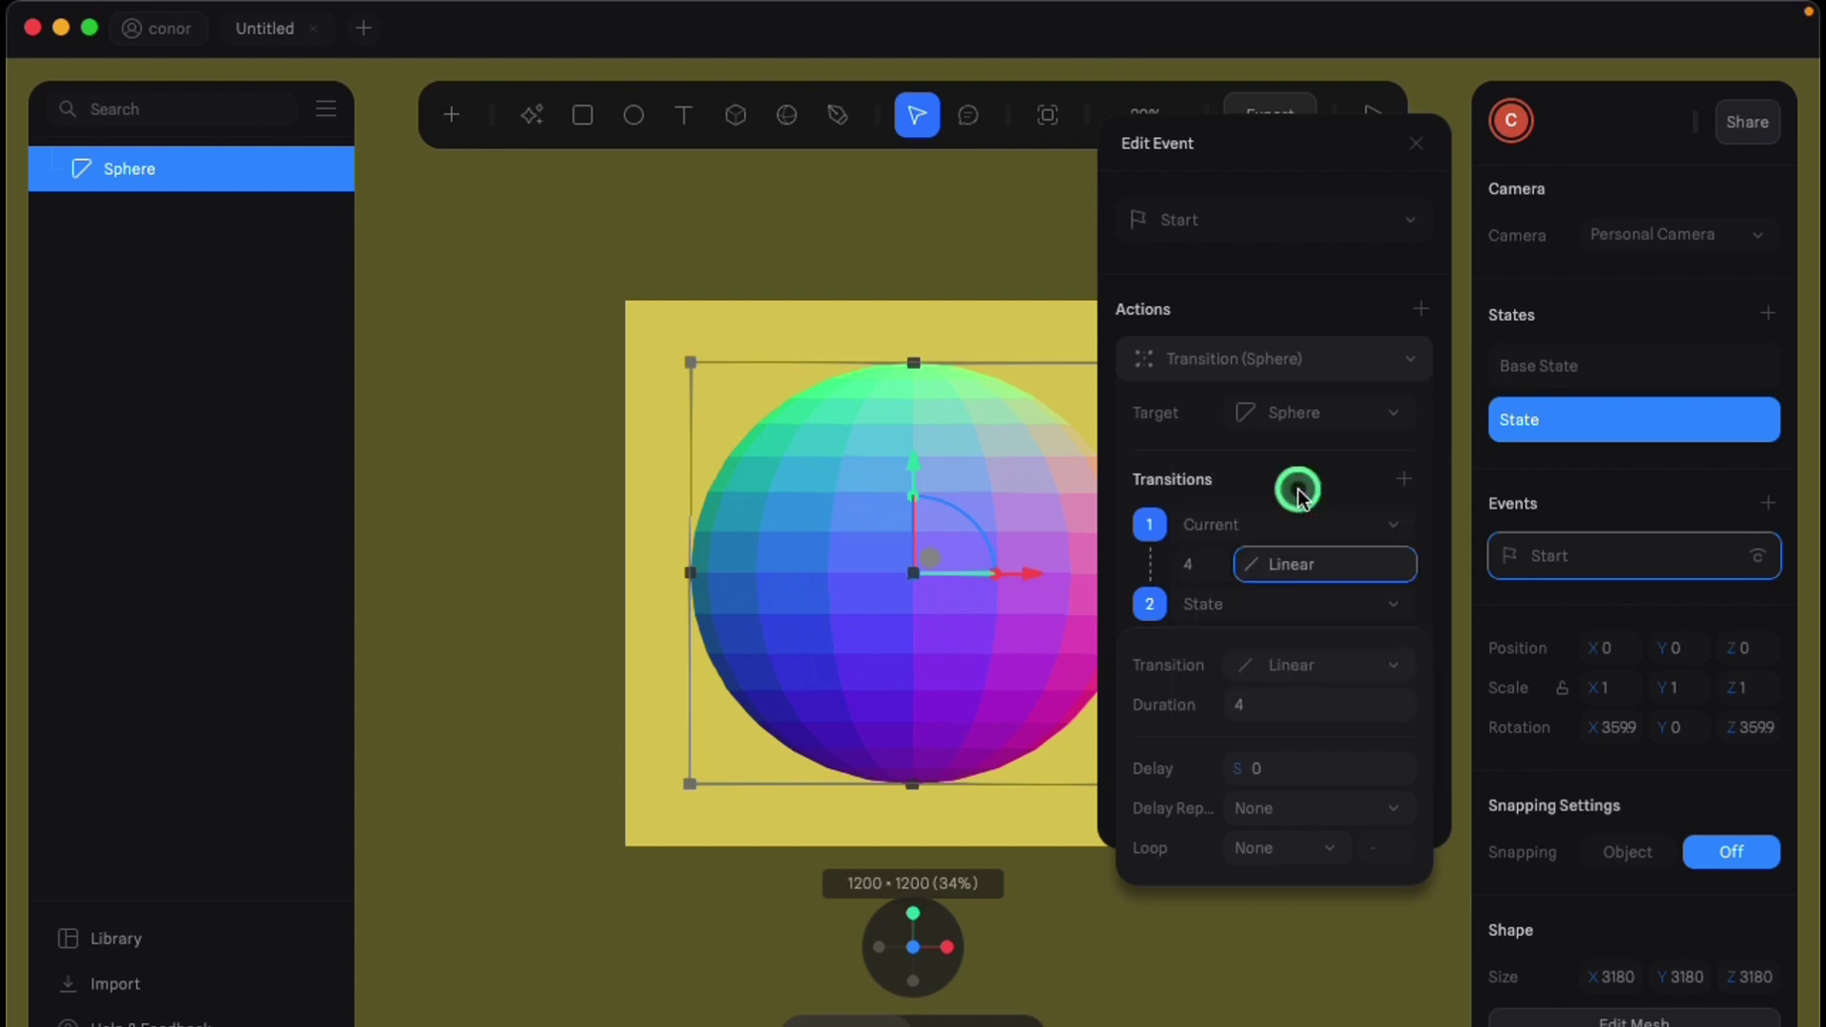
Set the sphere transition's loop to Infinite and play the scene to preview the rotation
click(1259, 847)
click(1261, 931)
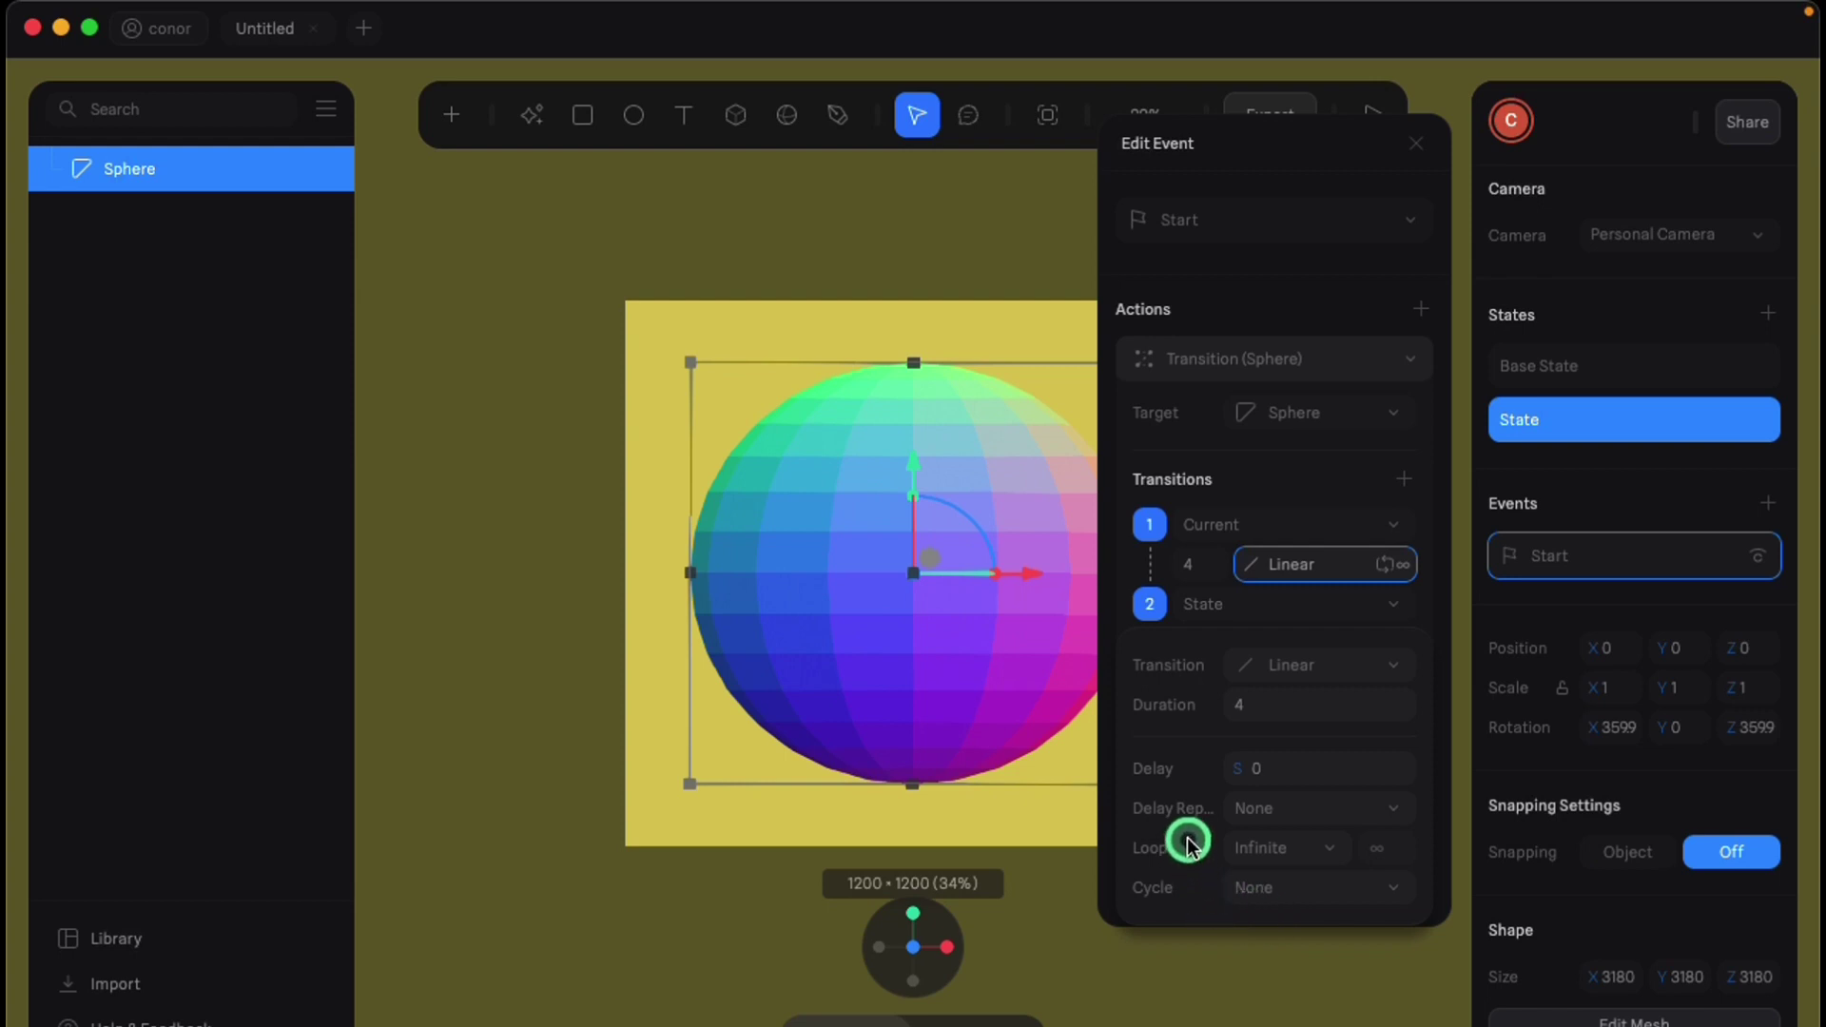
click(1029, 257)
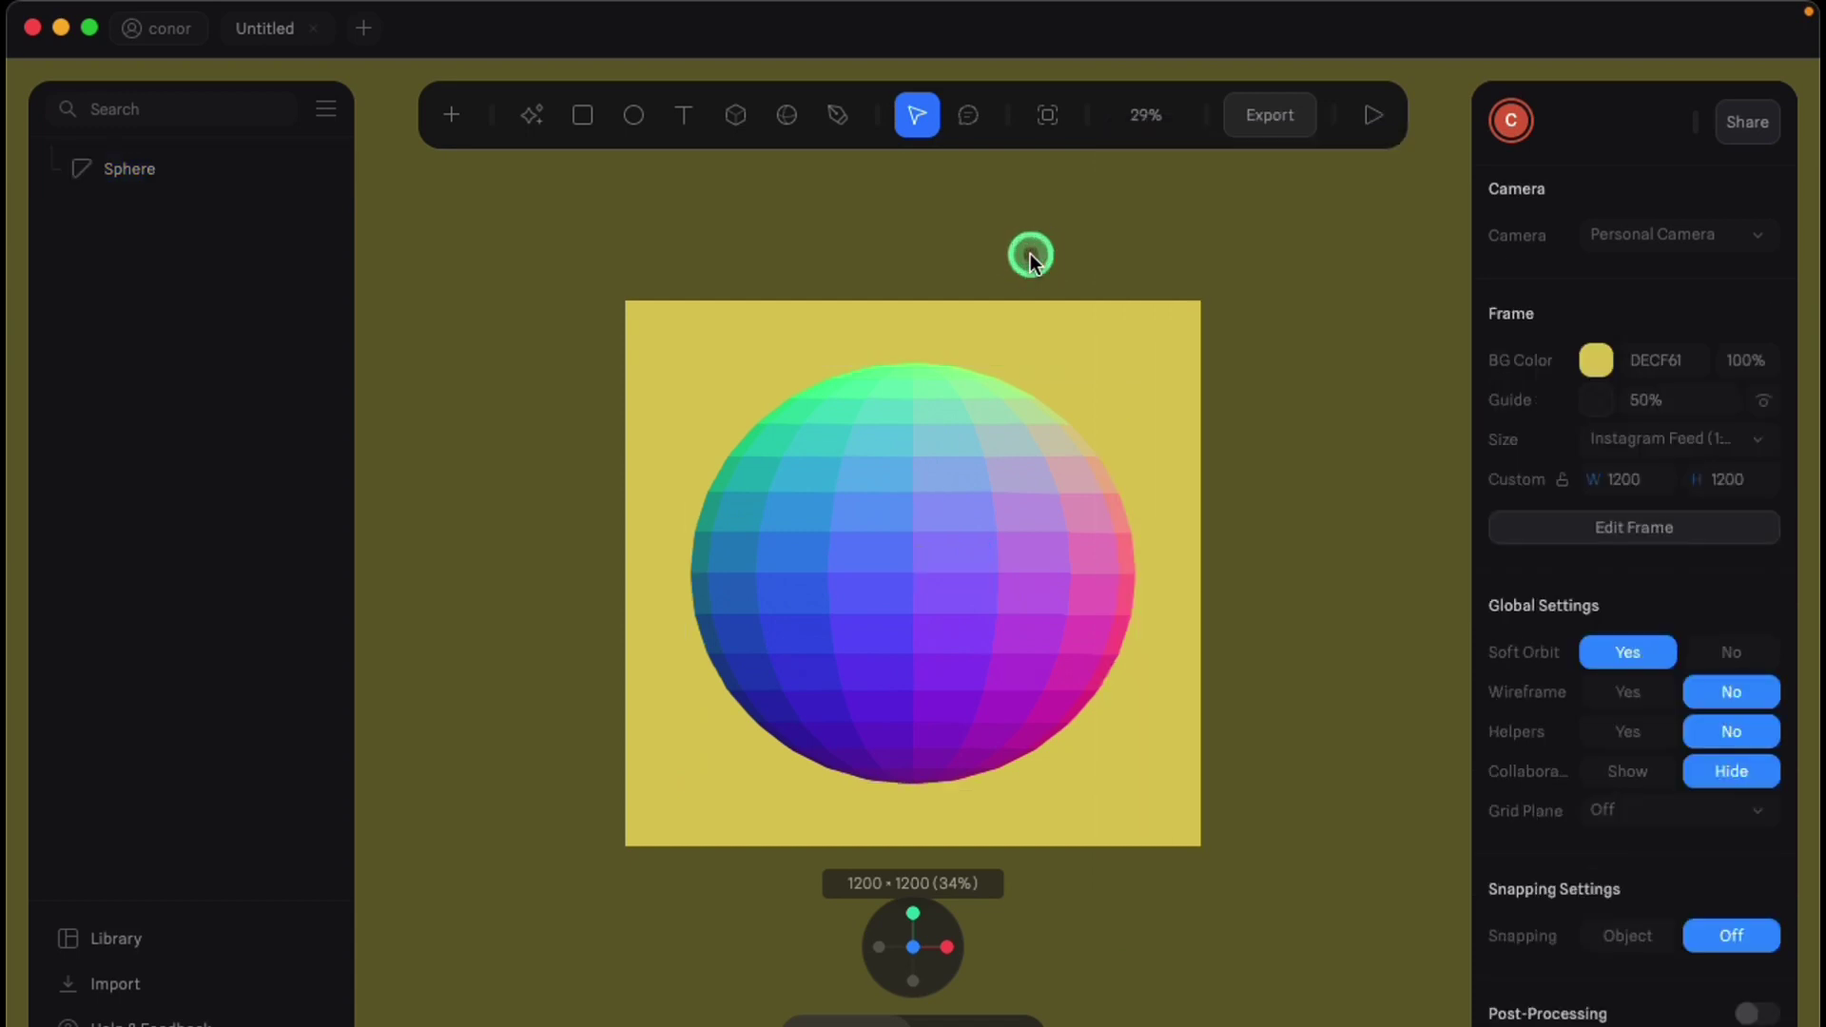
click(1373, 115)
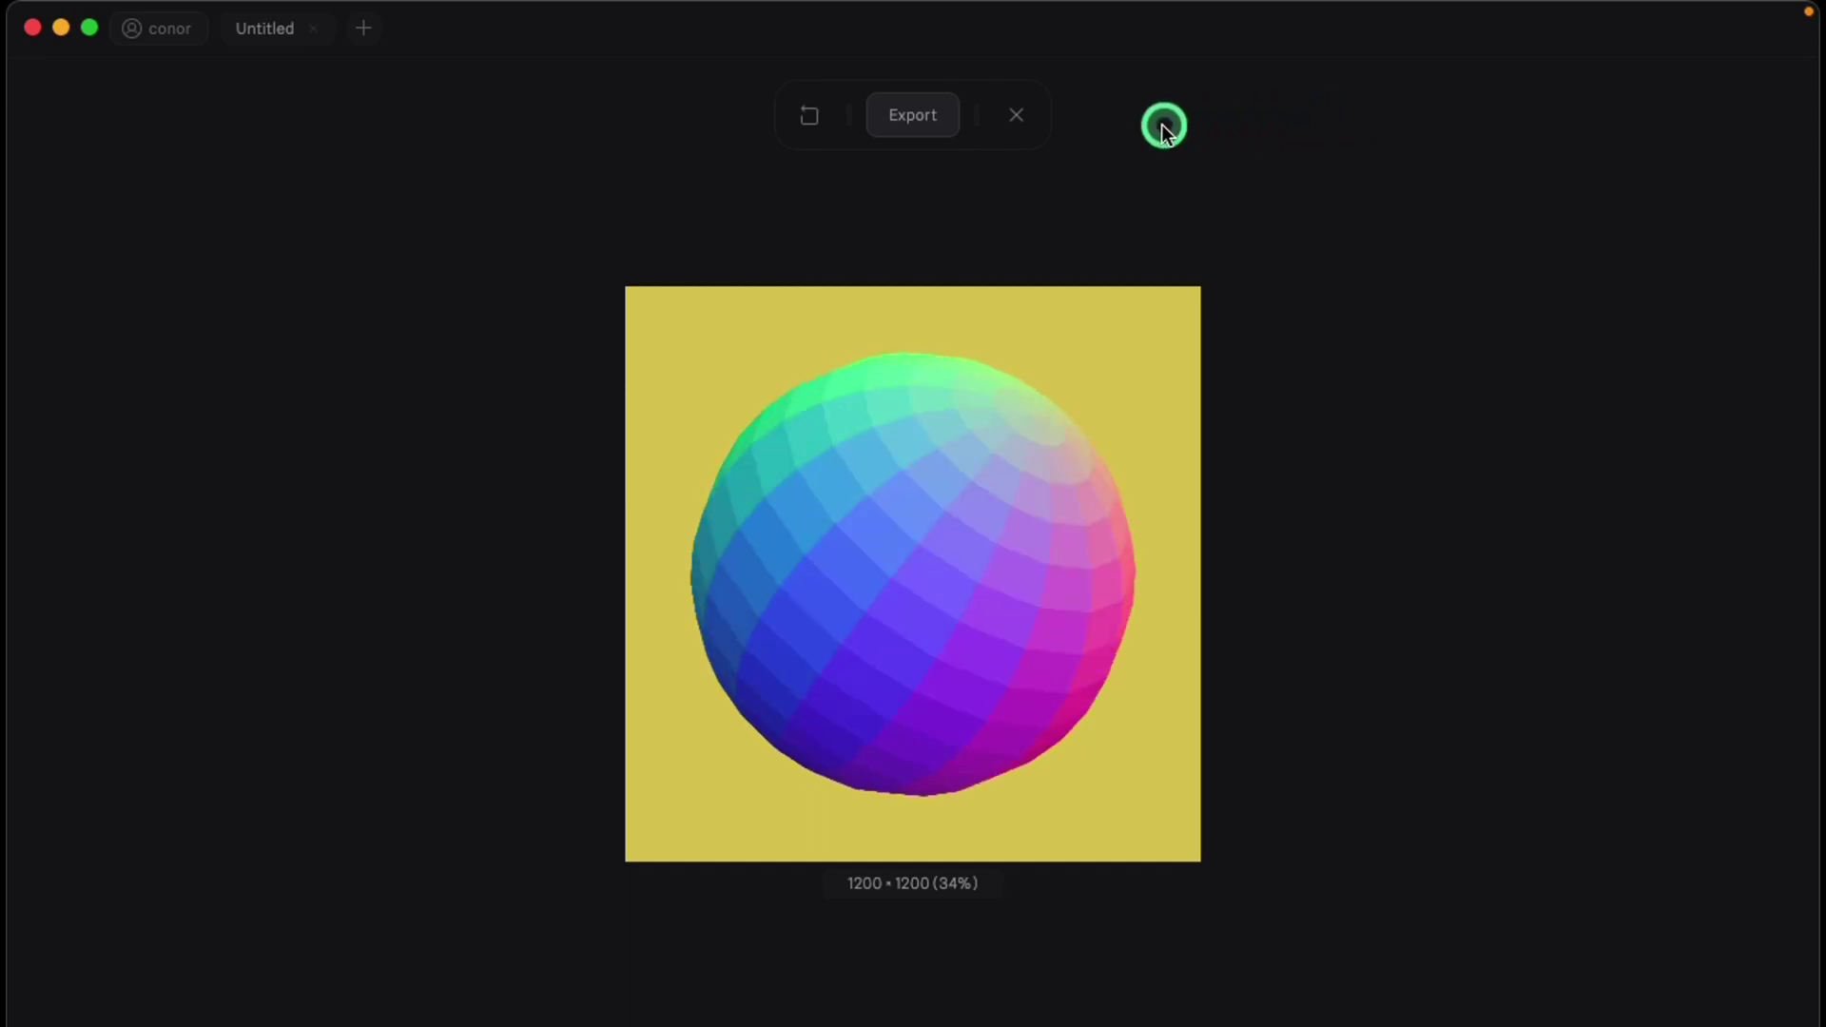
click(1032, 115)
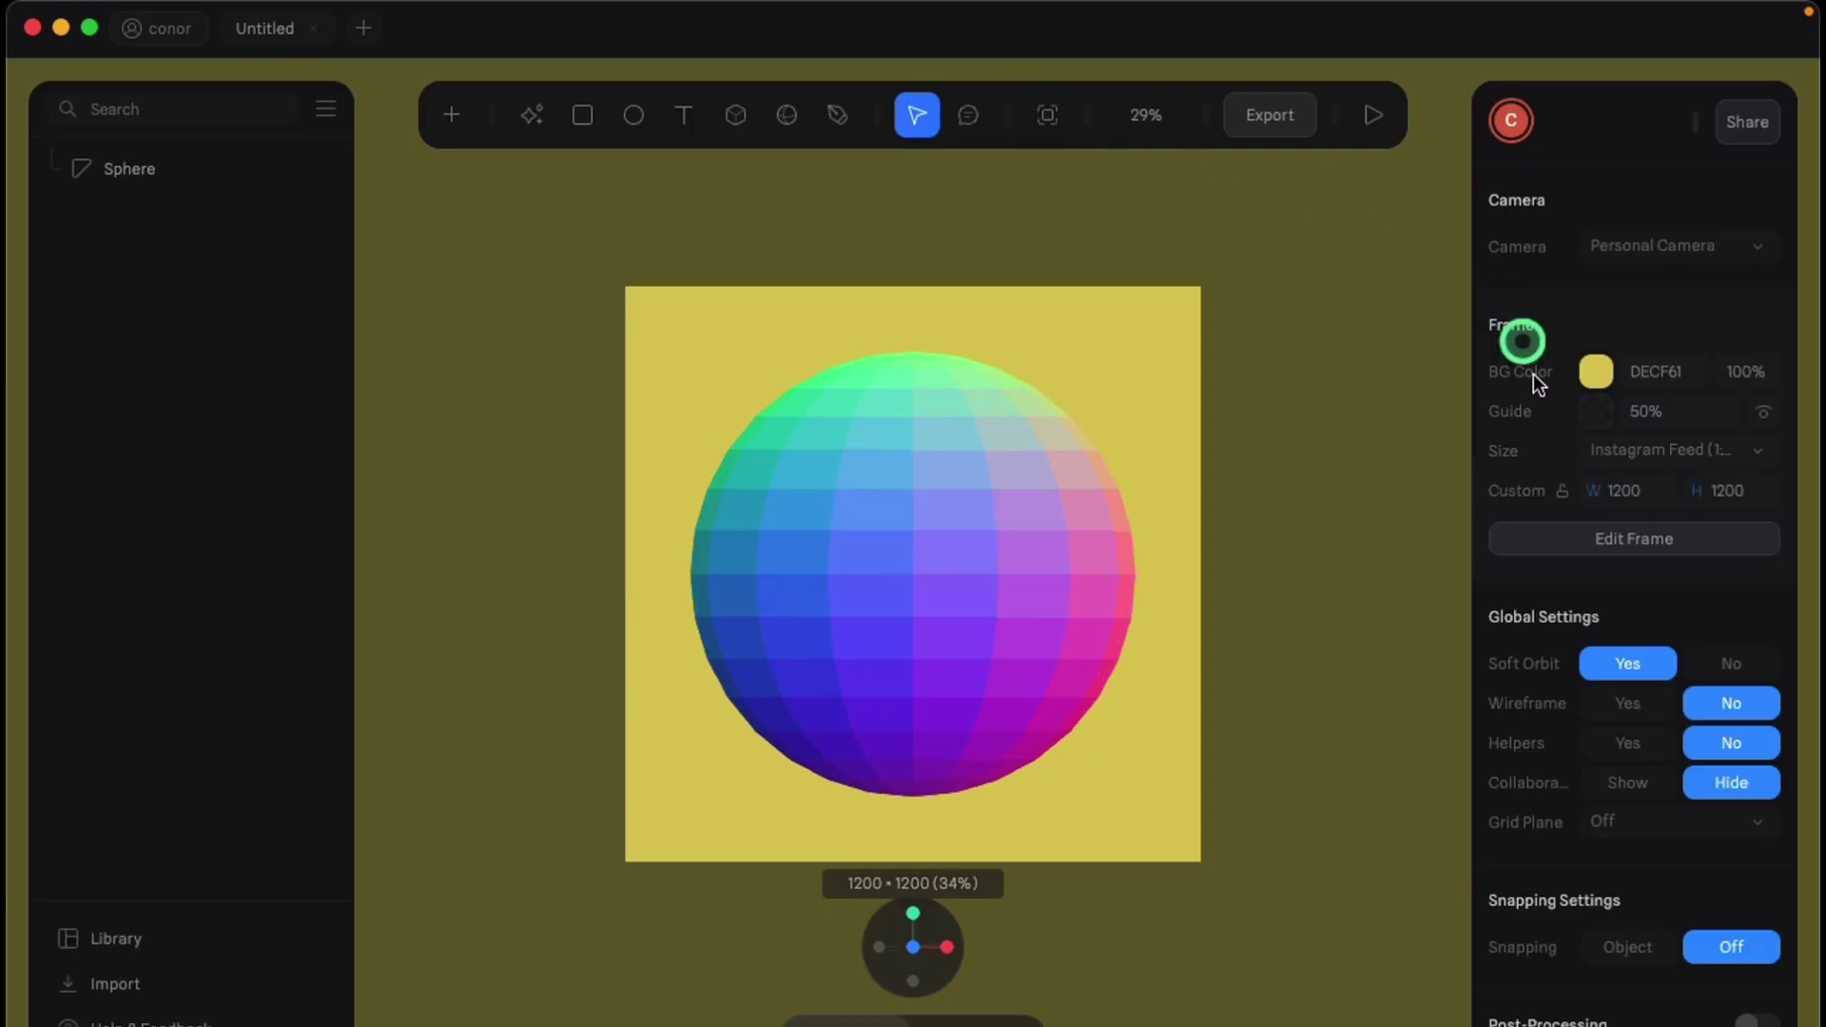
Enable Post-Processing for the scene, try its Hue effect and switch that effect off
scroll(1632, 534, down, 9)
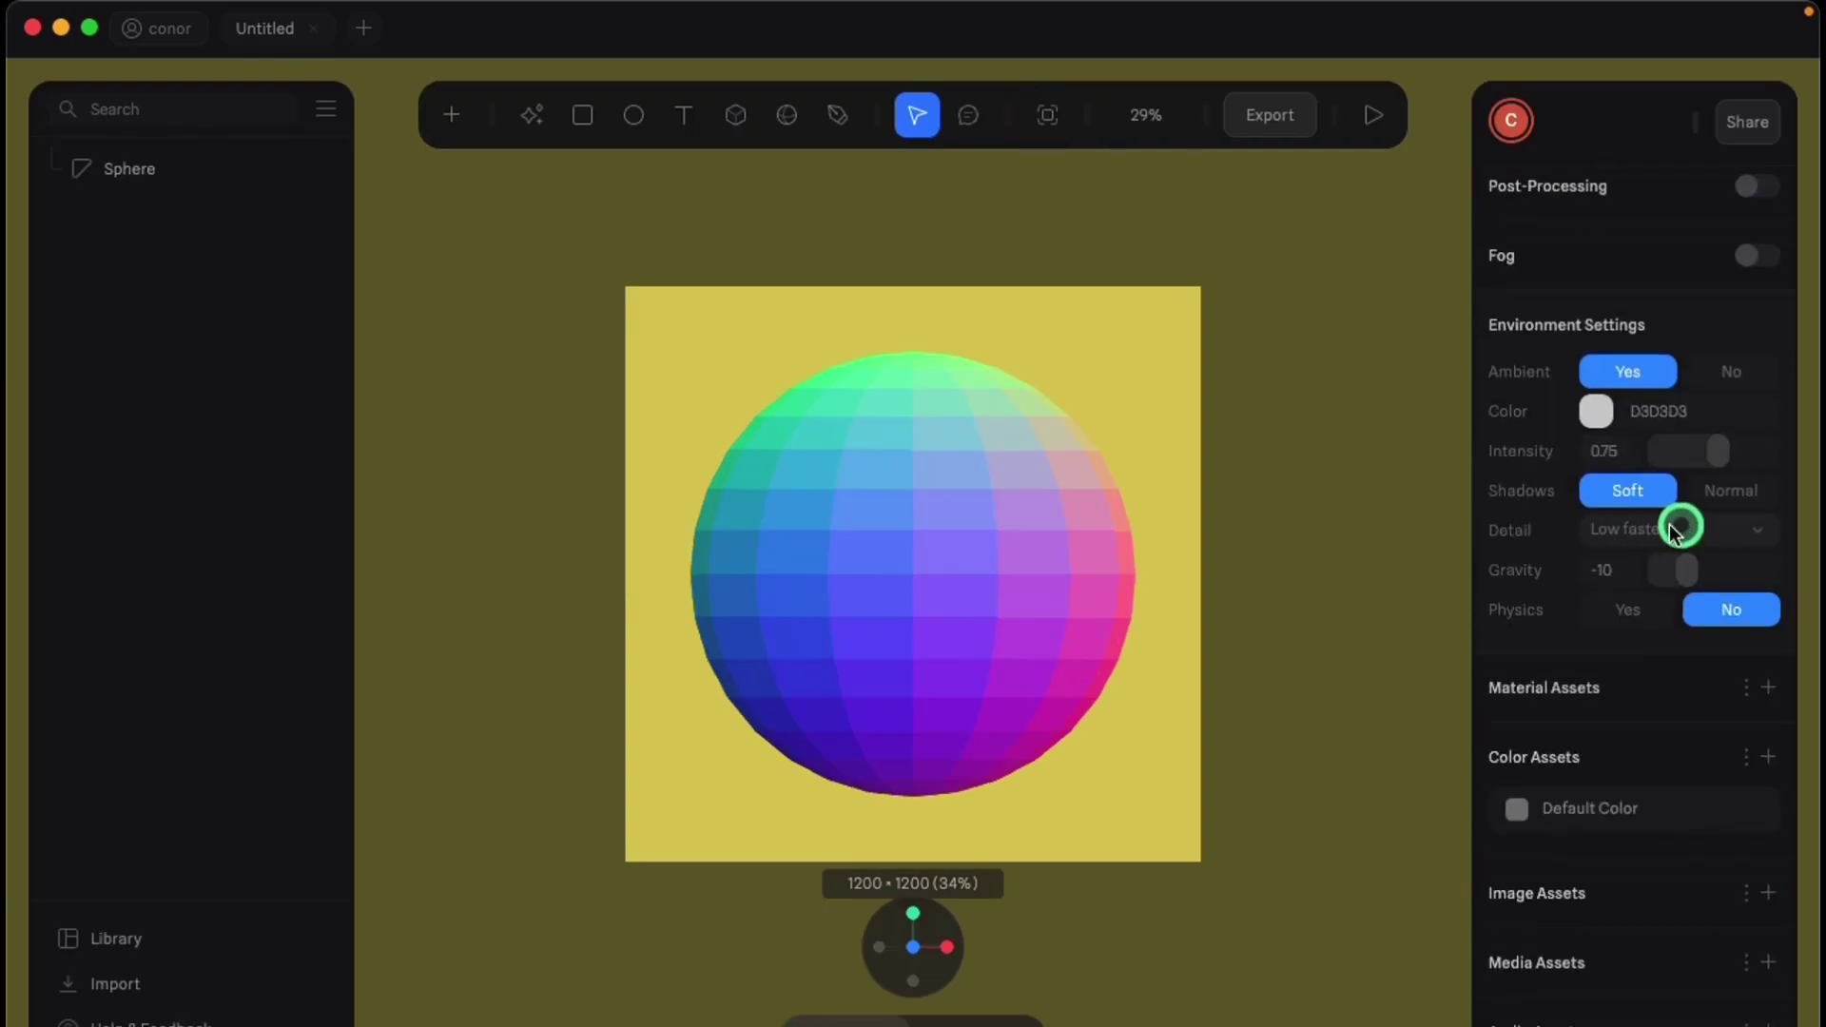
click(1059, 533)
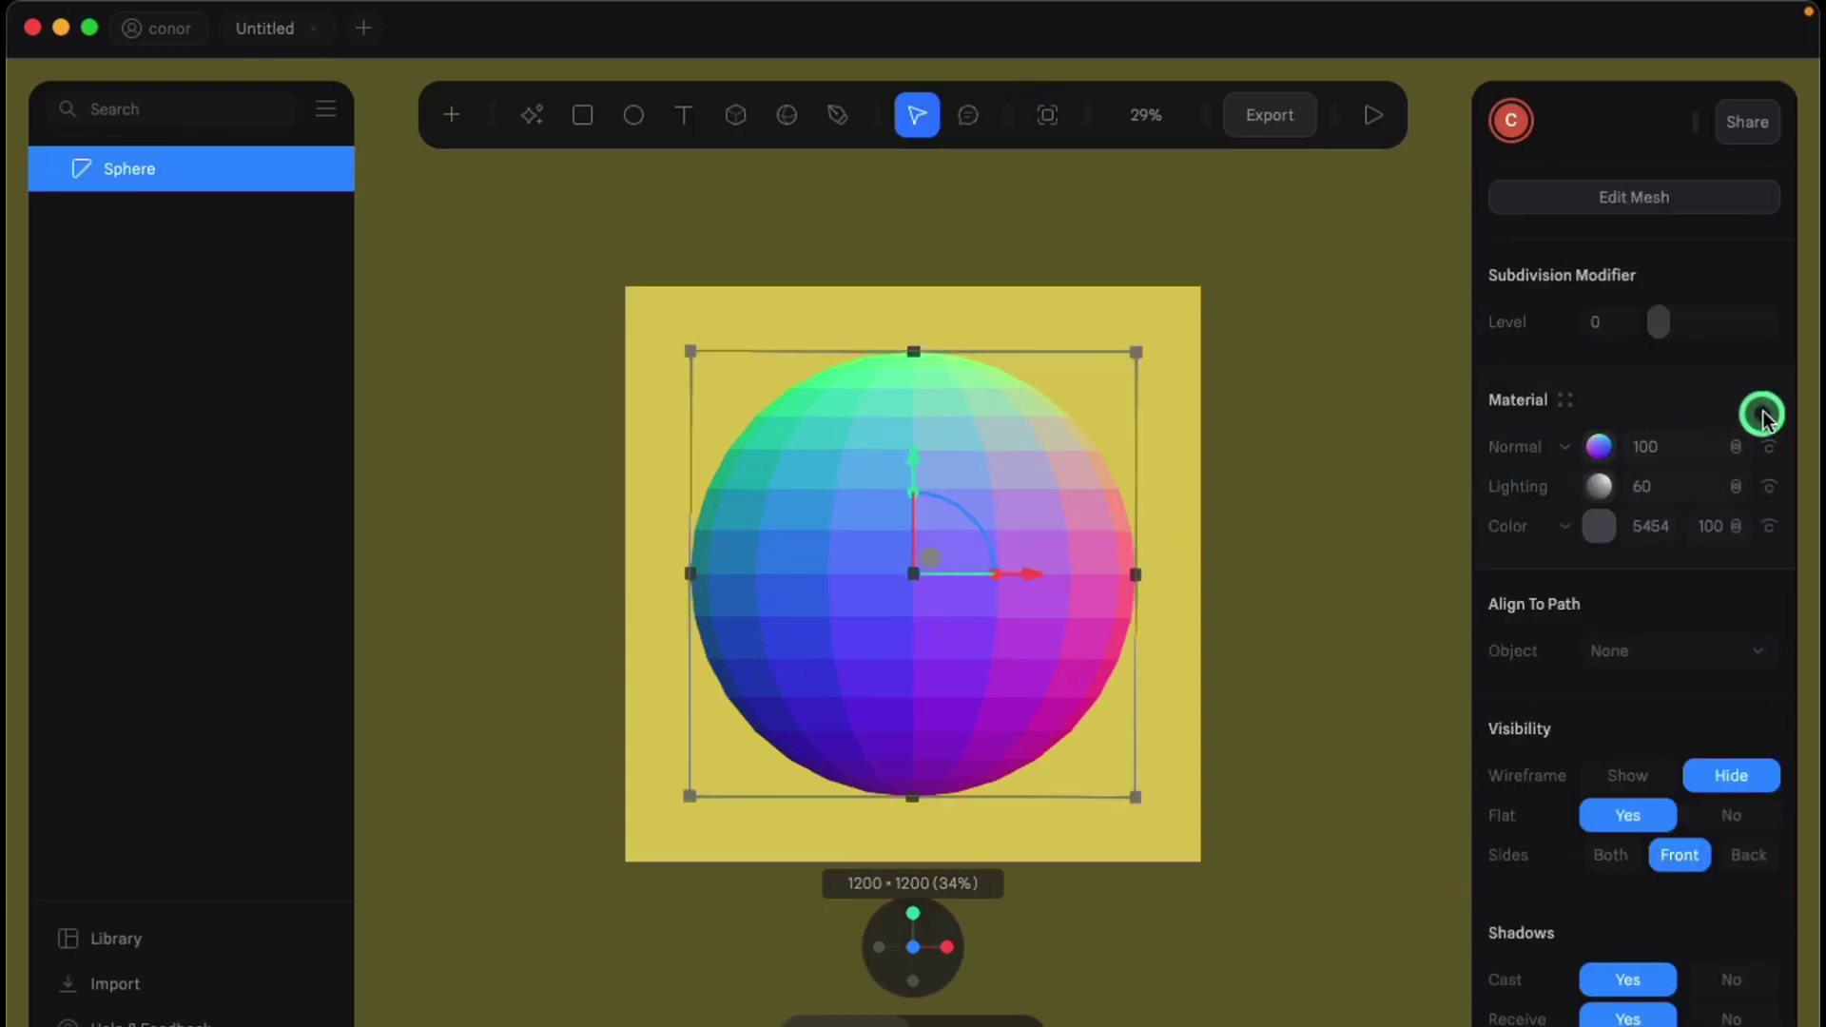
scroll(1681, 597, down, 4)
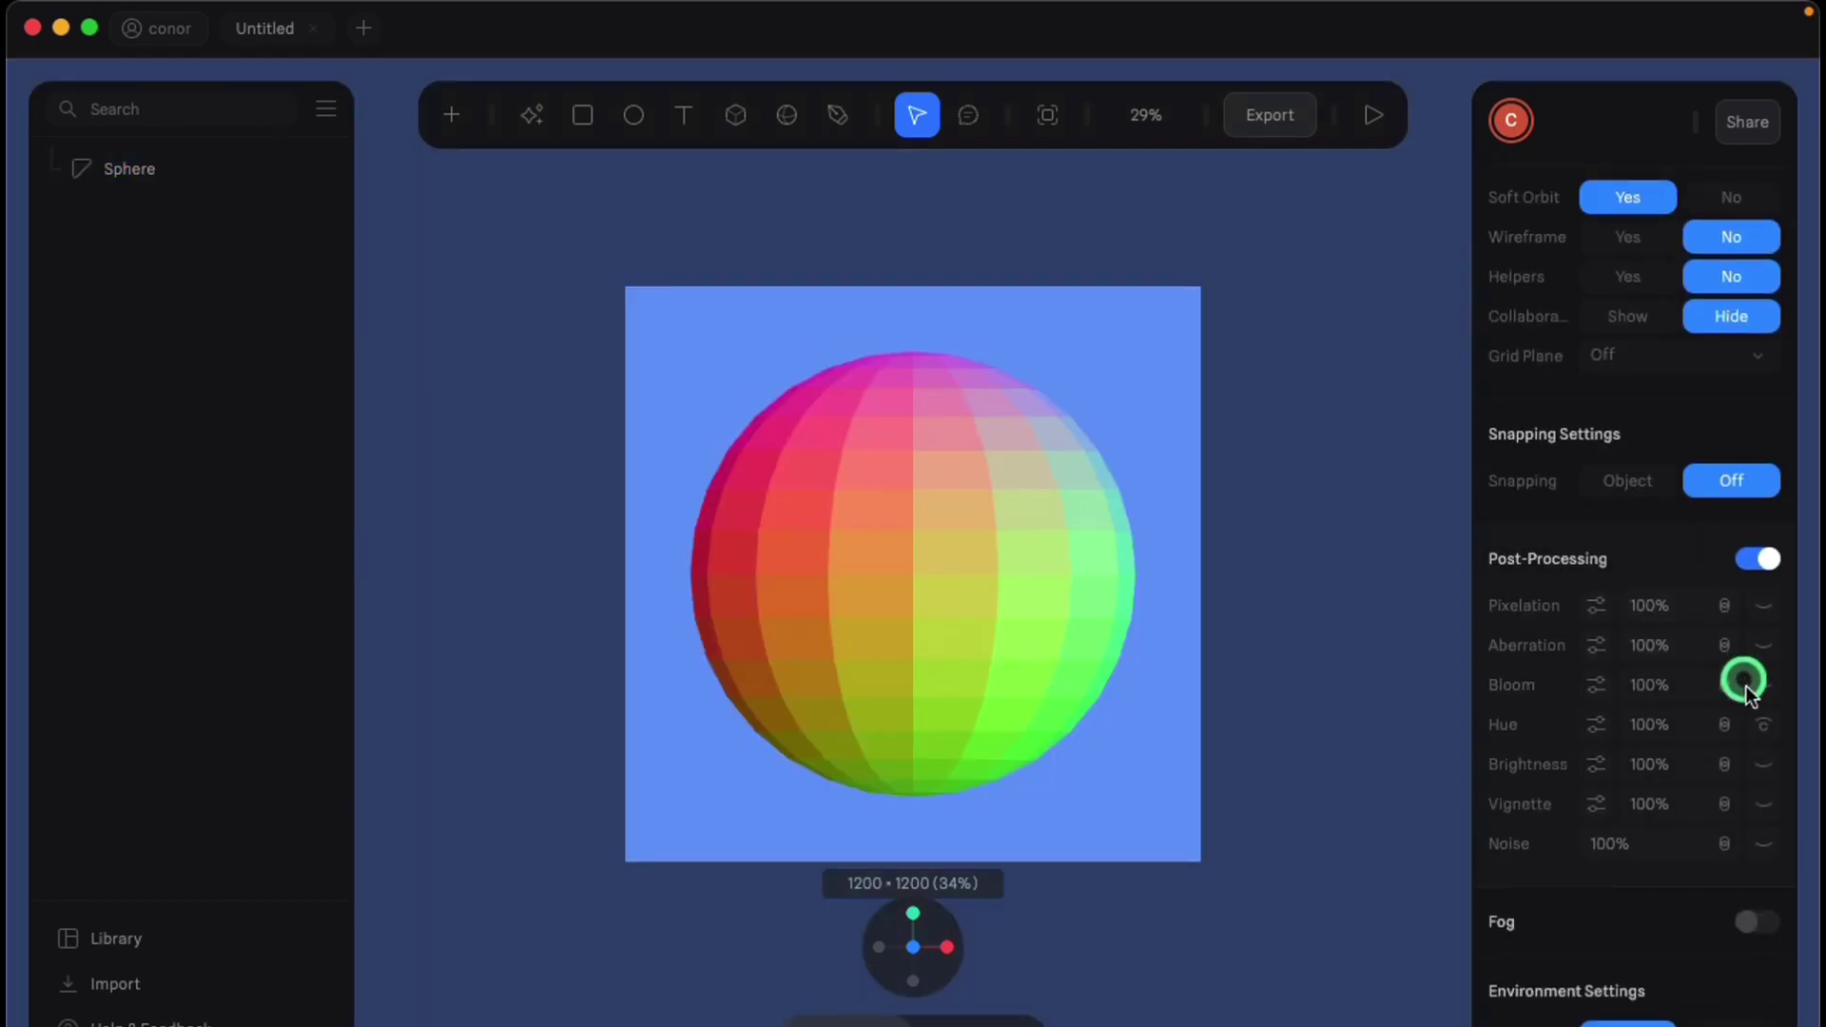
click(1763, 725)
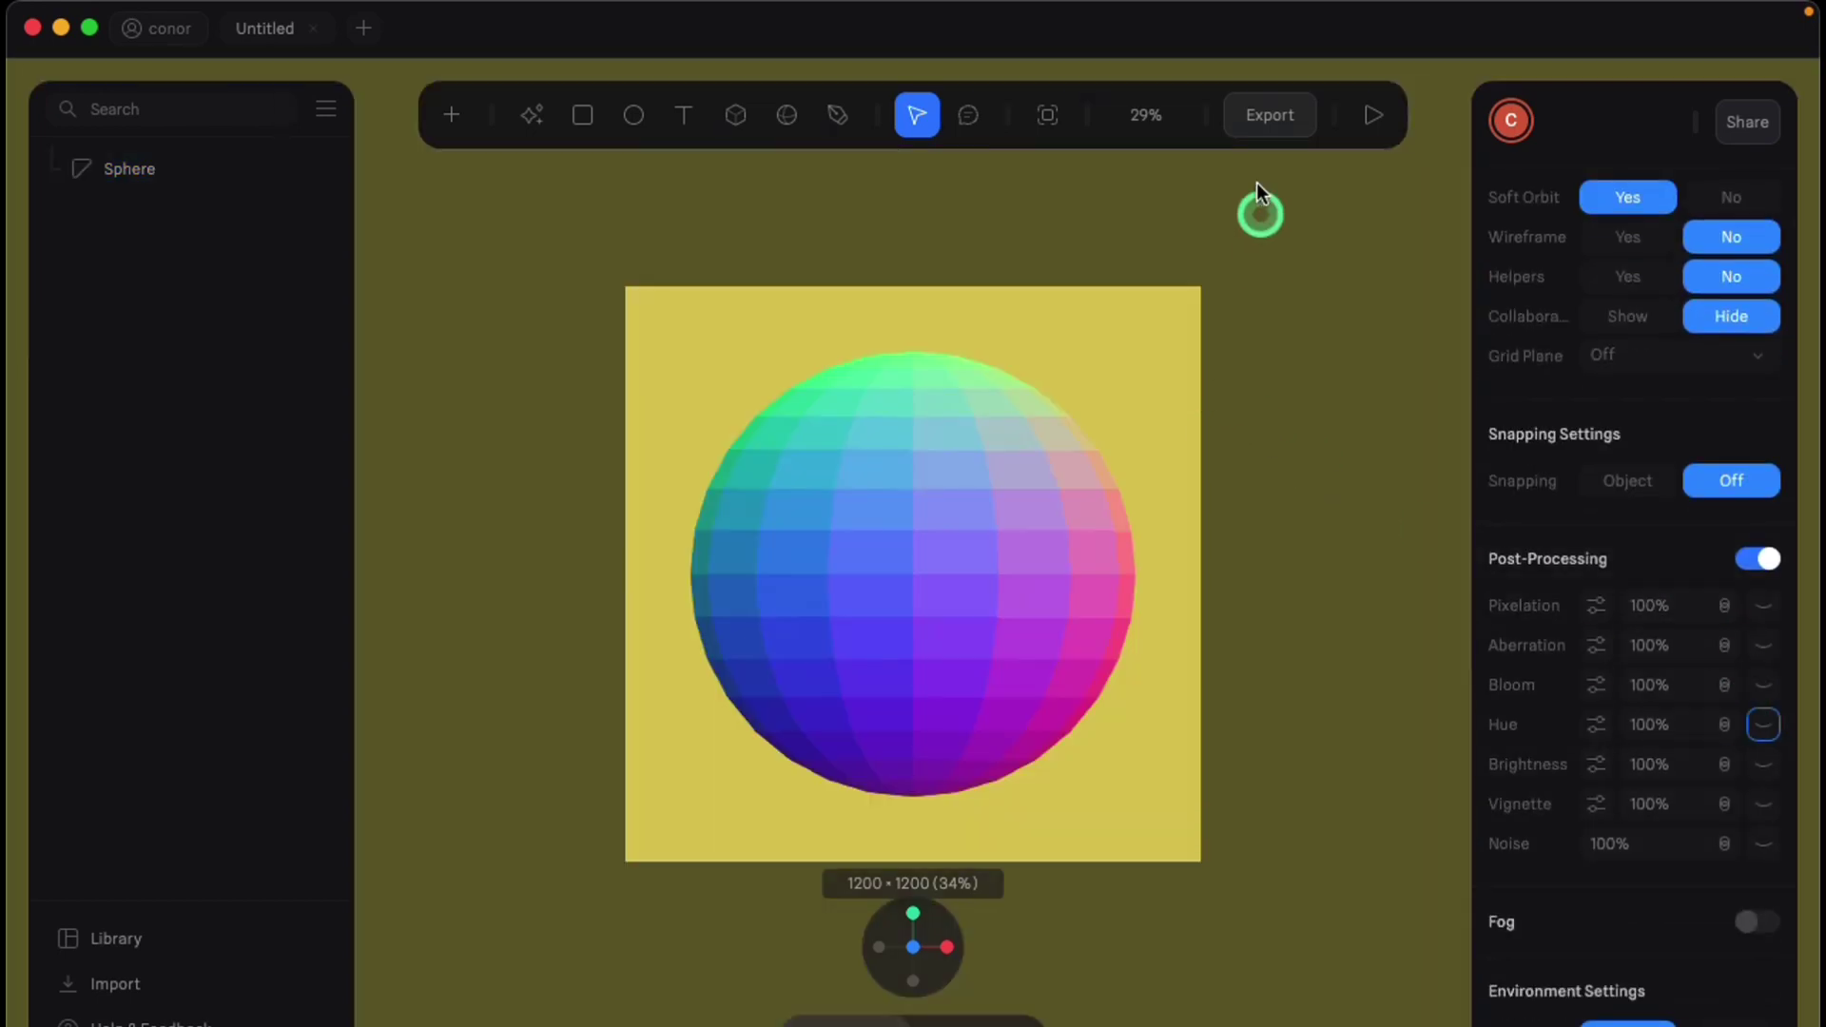
Set up a Video Recording export of the scene in GIF format
click(1265, 114)
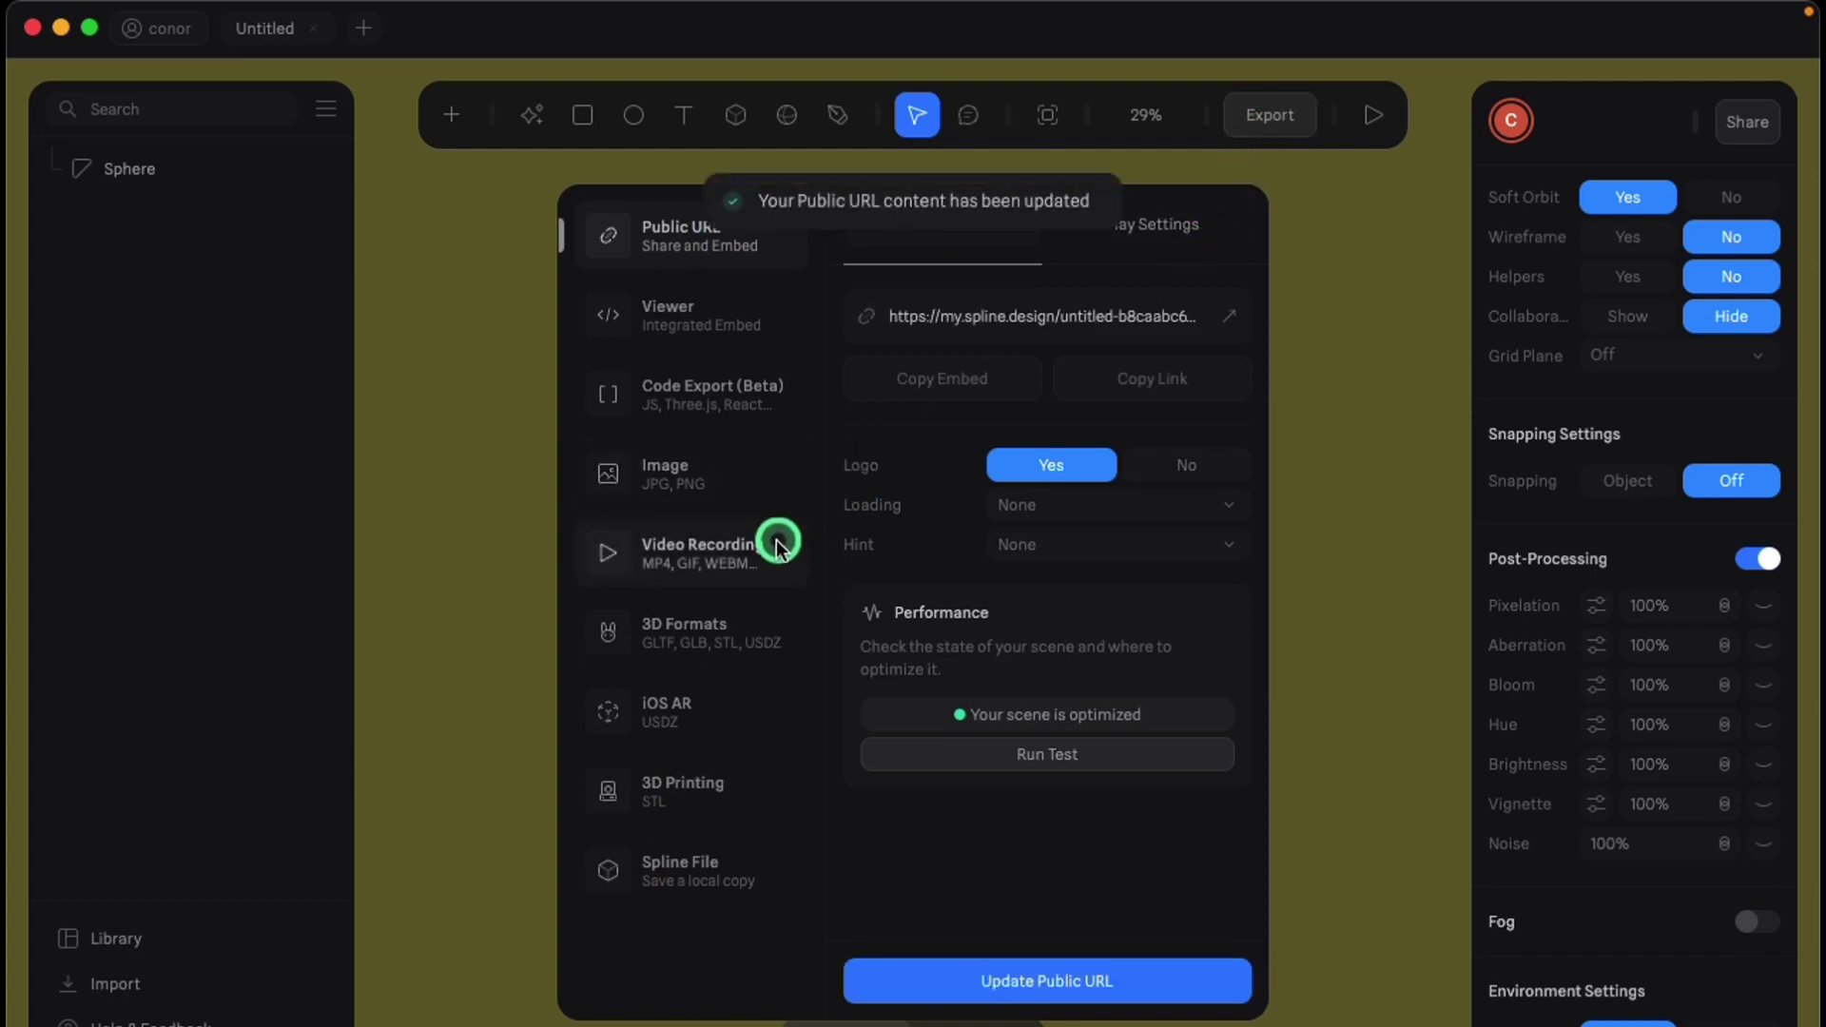
click(739, 556)
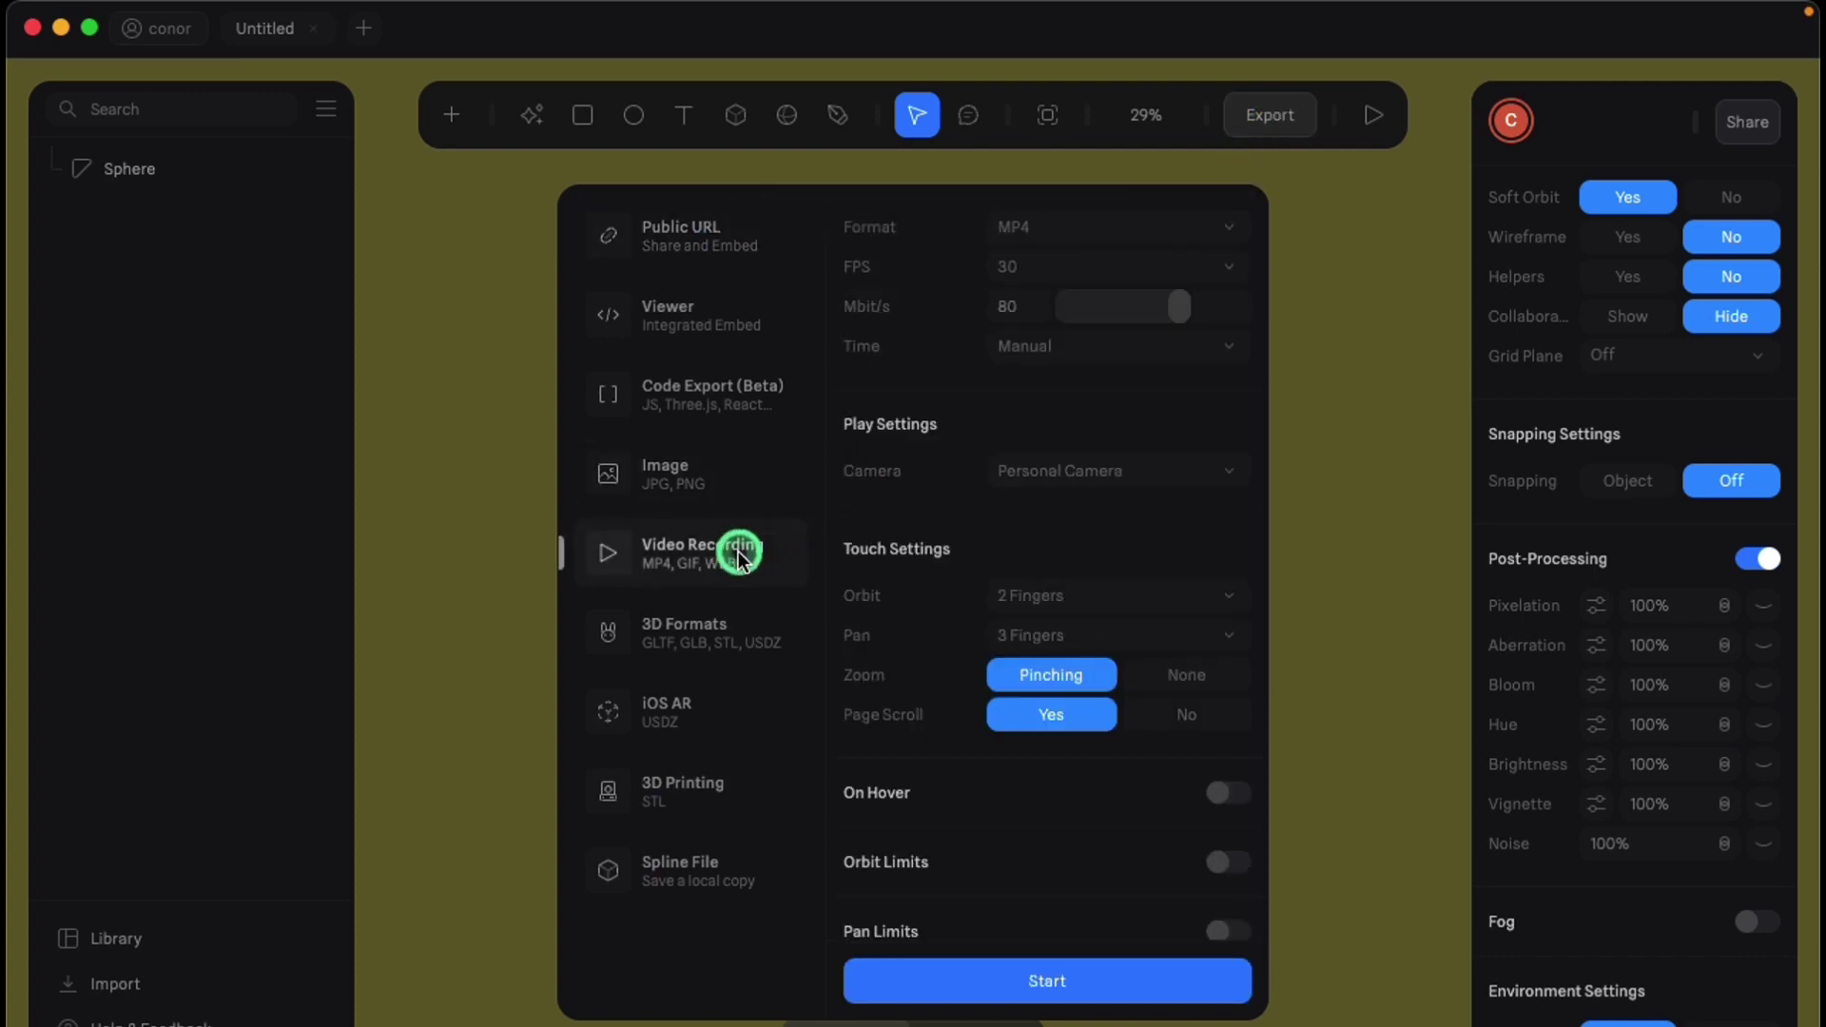
click(1060, 228)
click(1047, 253)
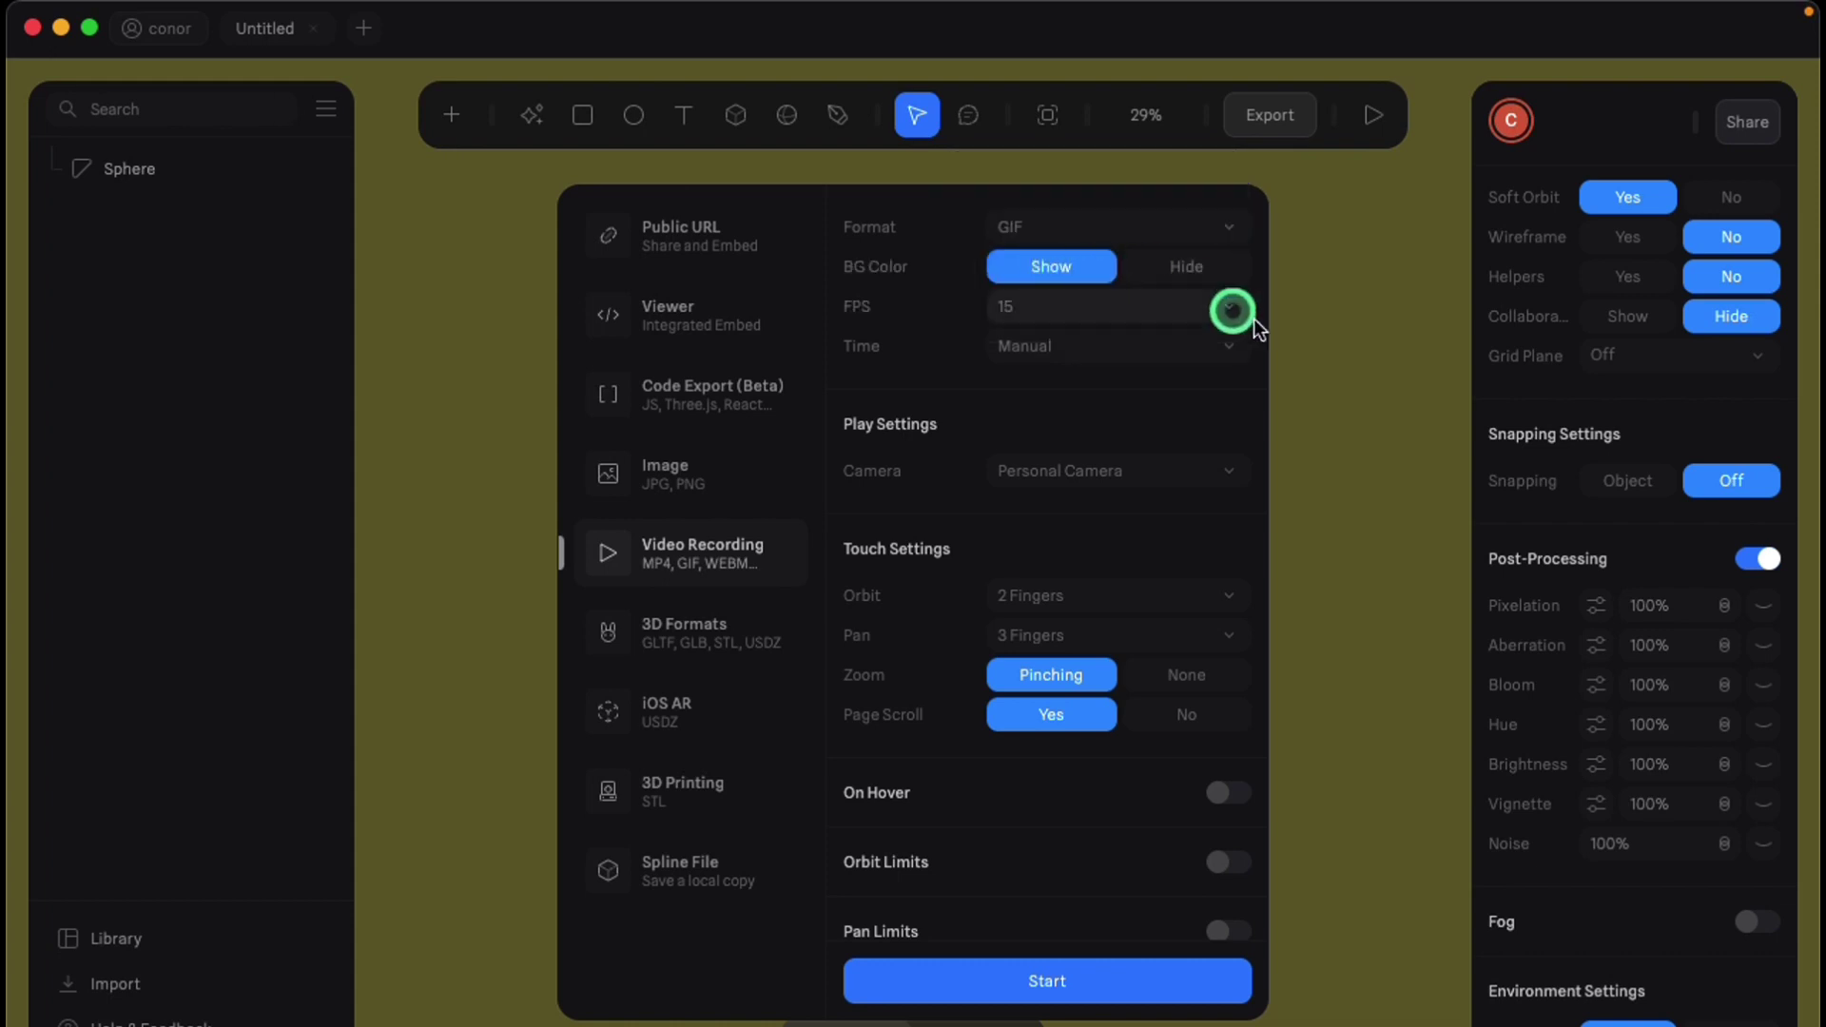
Set the GIF recording to Fixed time with a duration of 12 and 30 FPS, and record the animation
click(1139, 347)
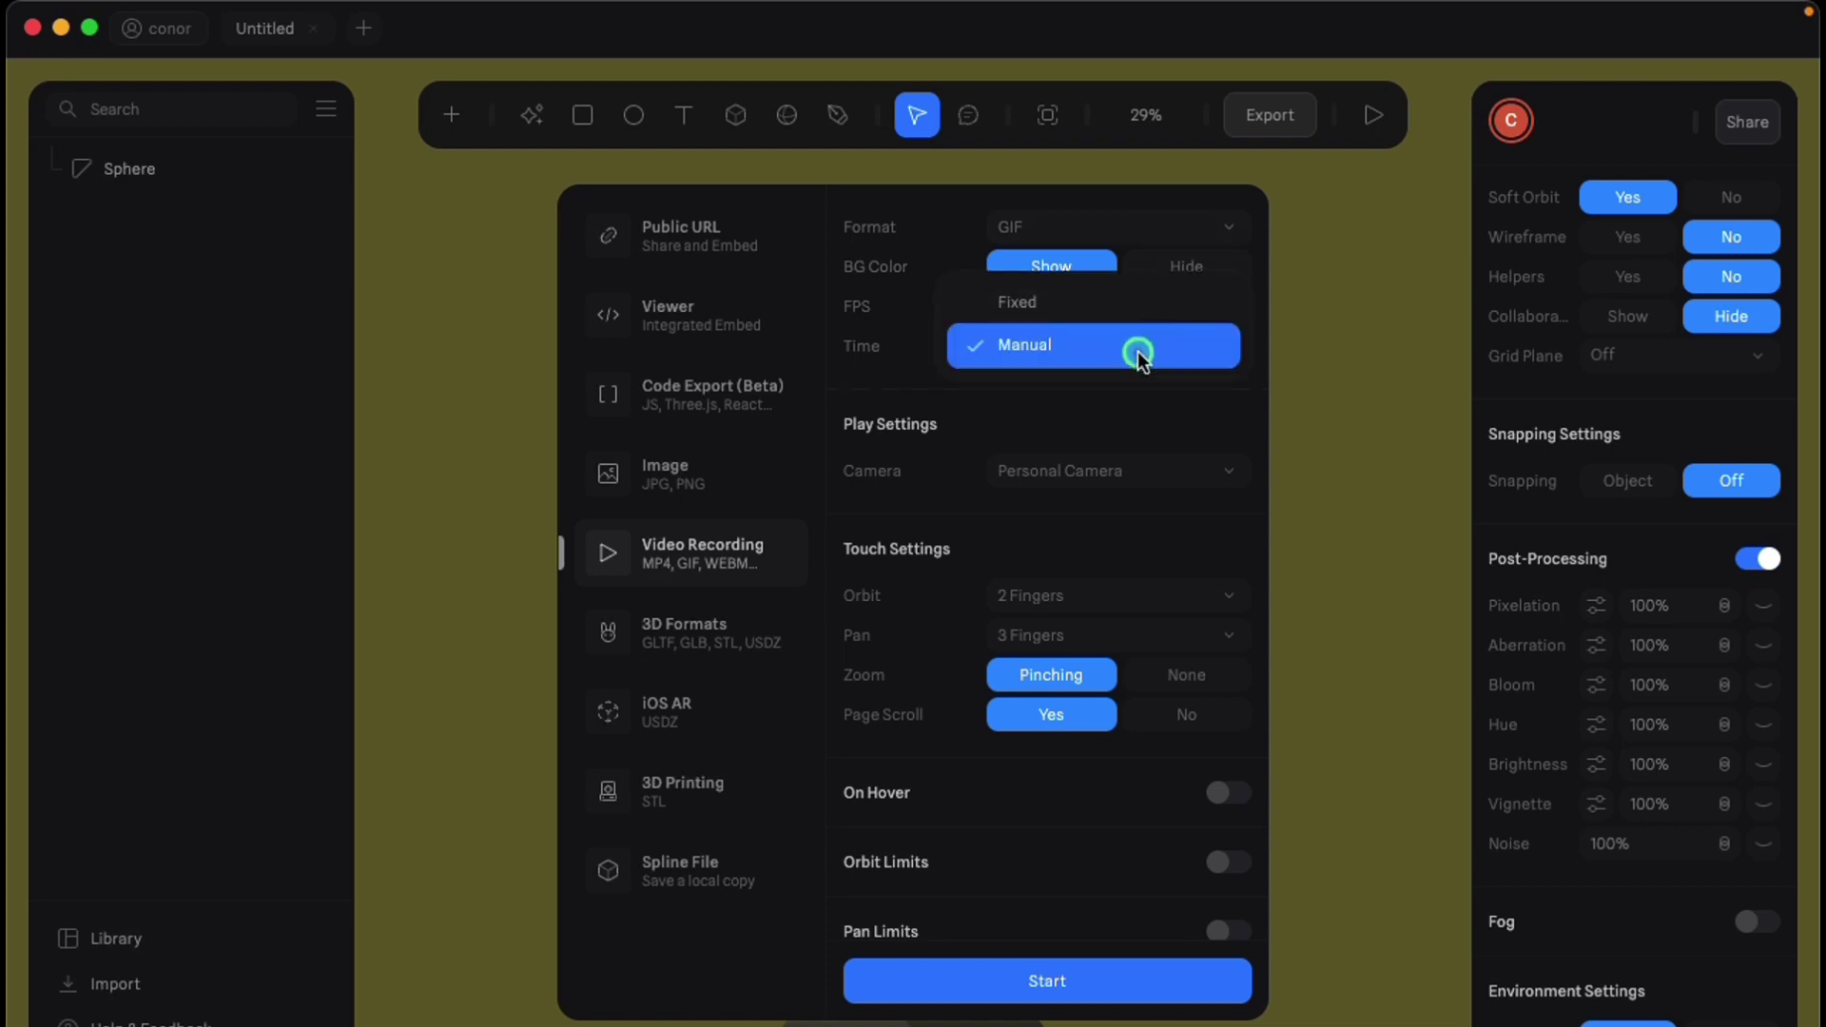
click(1070, 317)
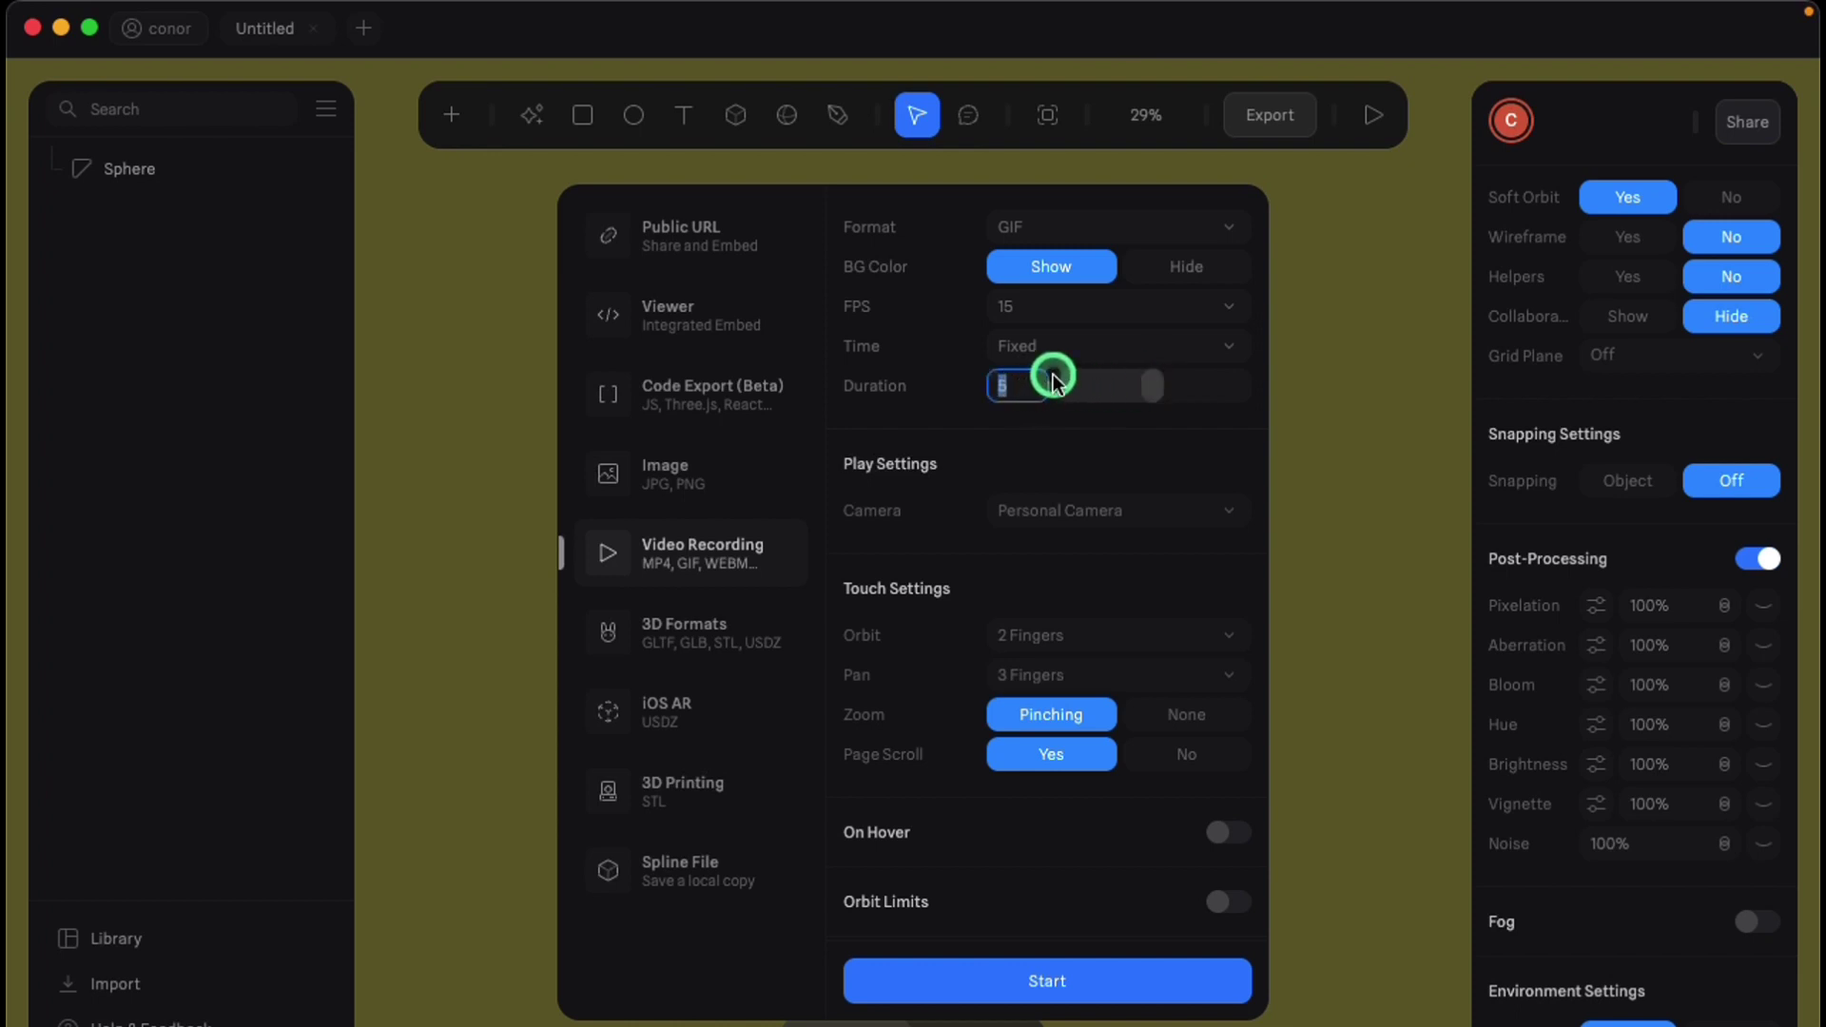
text(1)
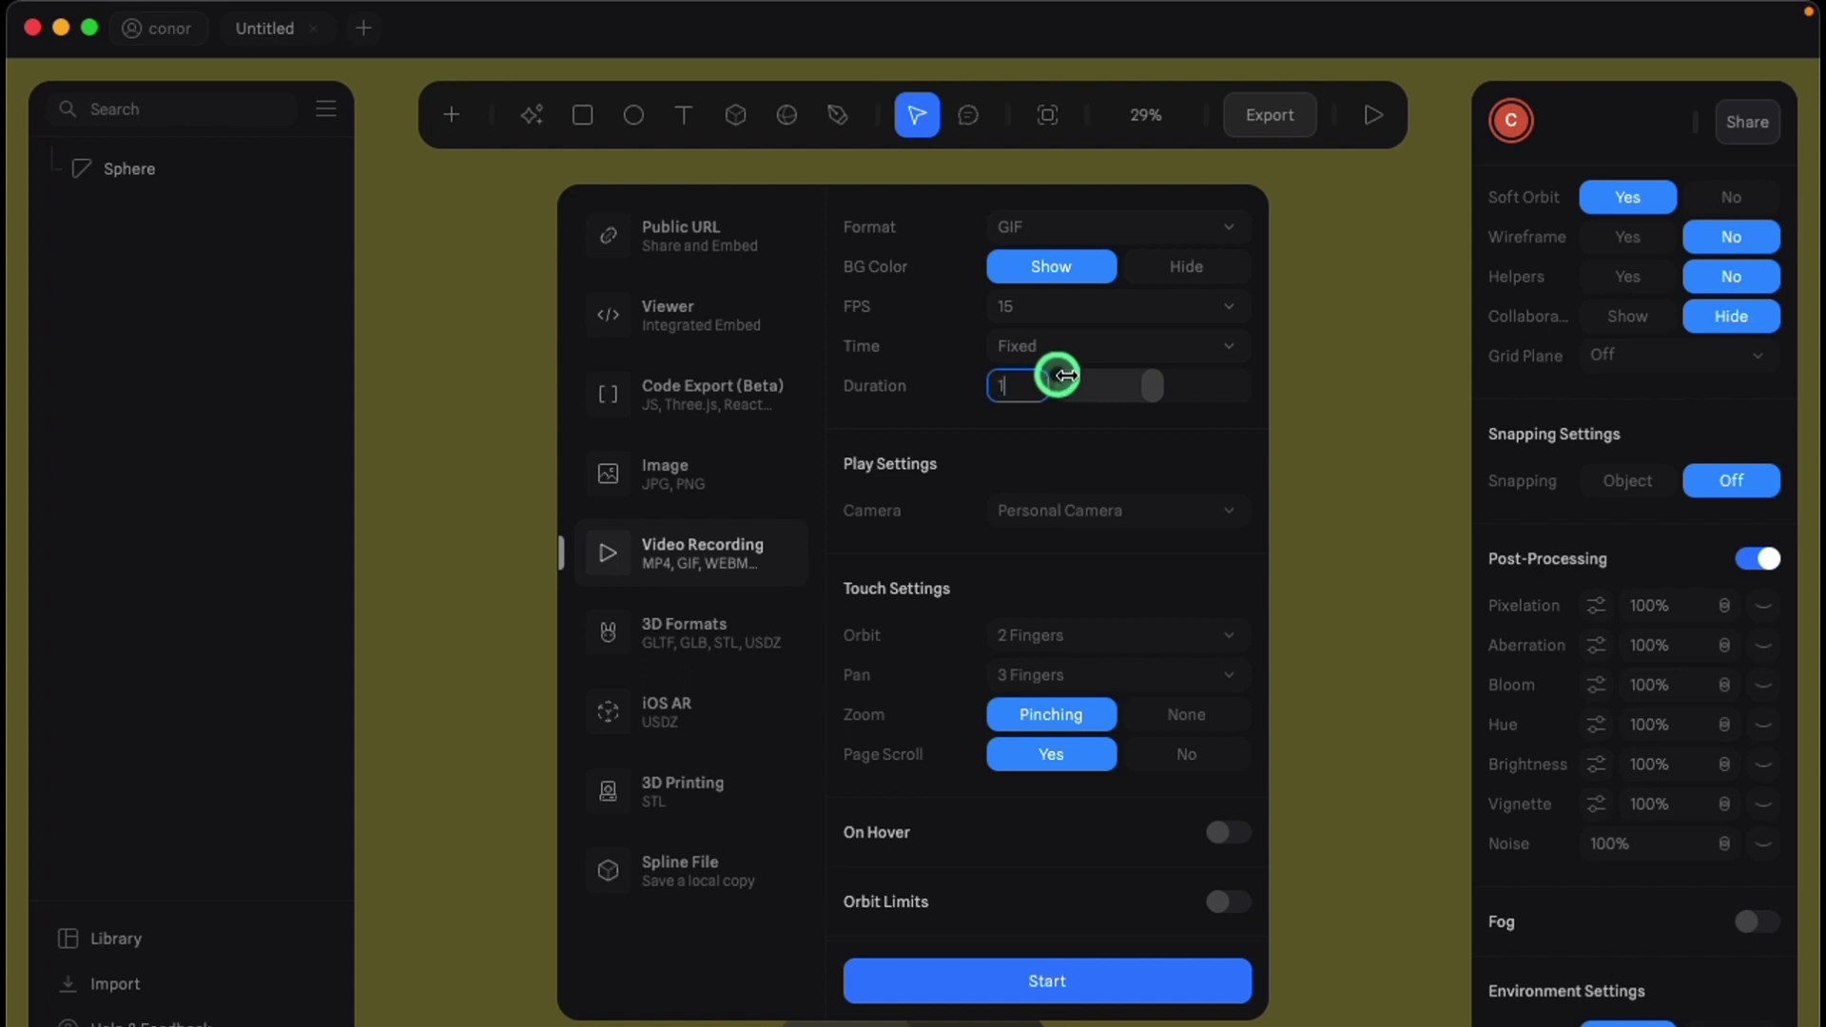
text(2)
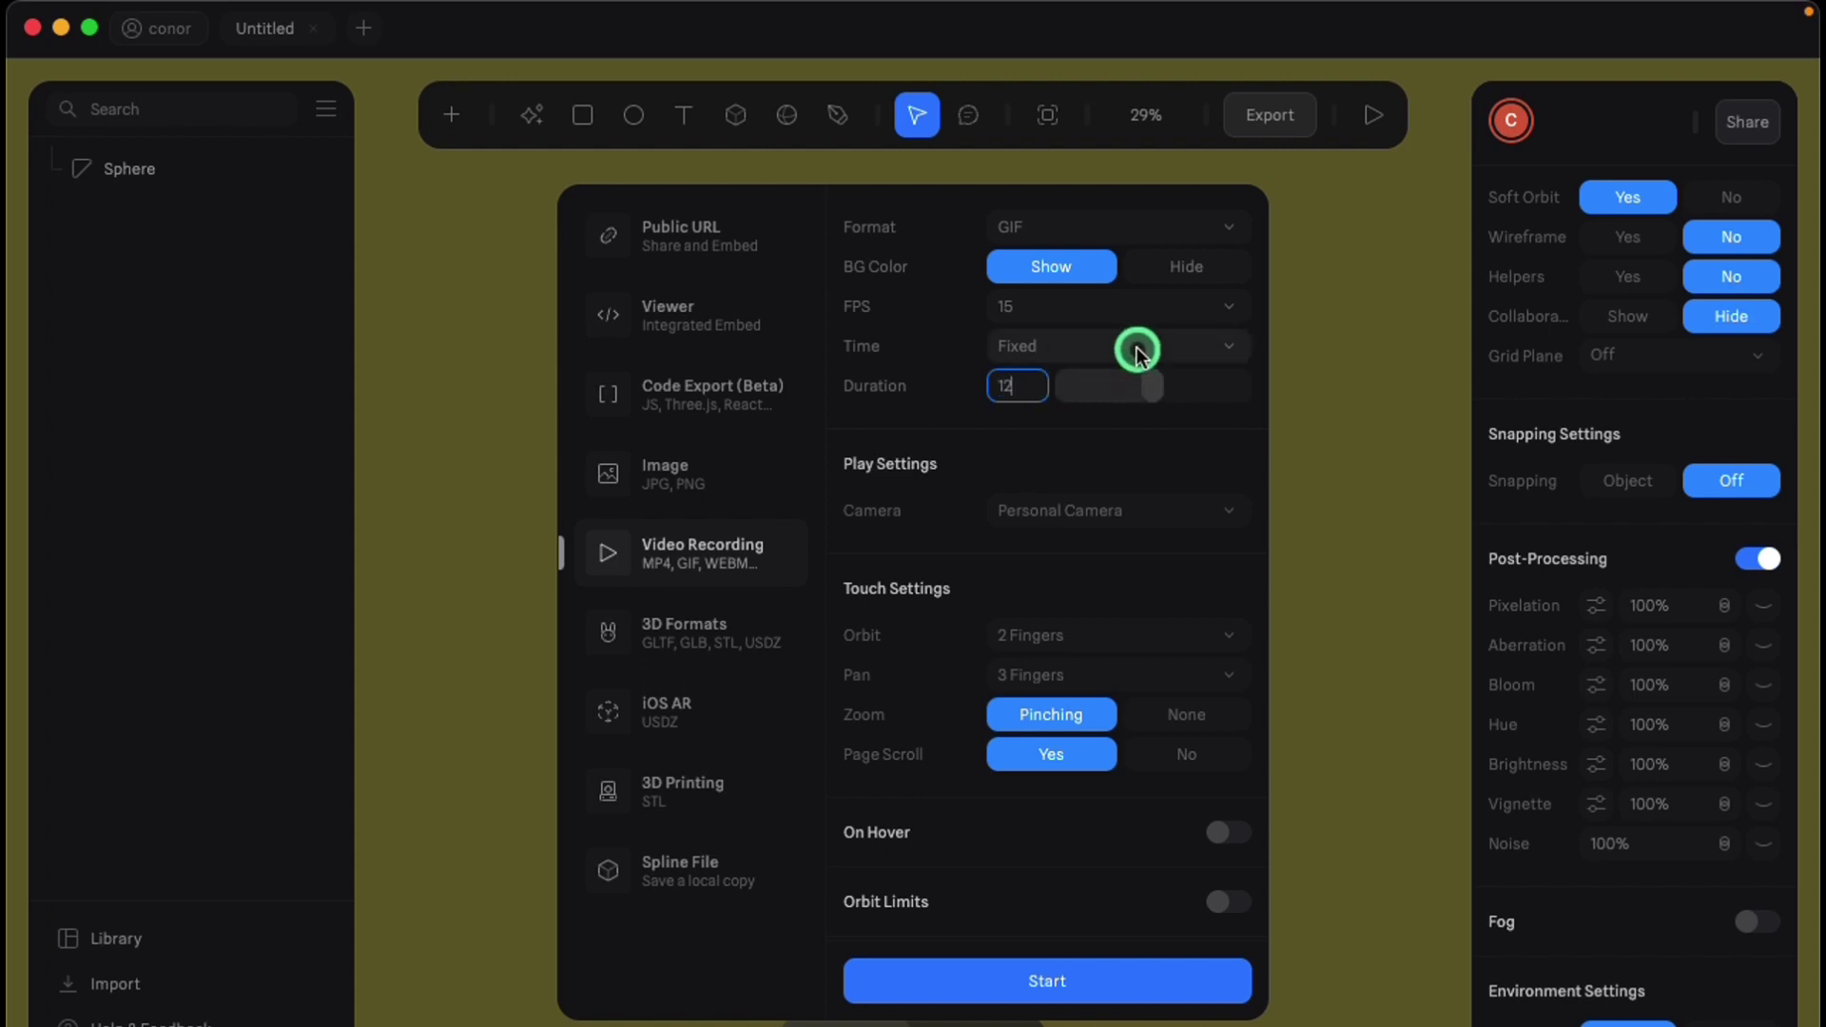
click(1113, 304)
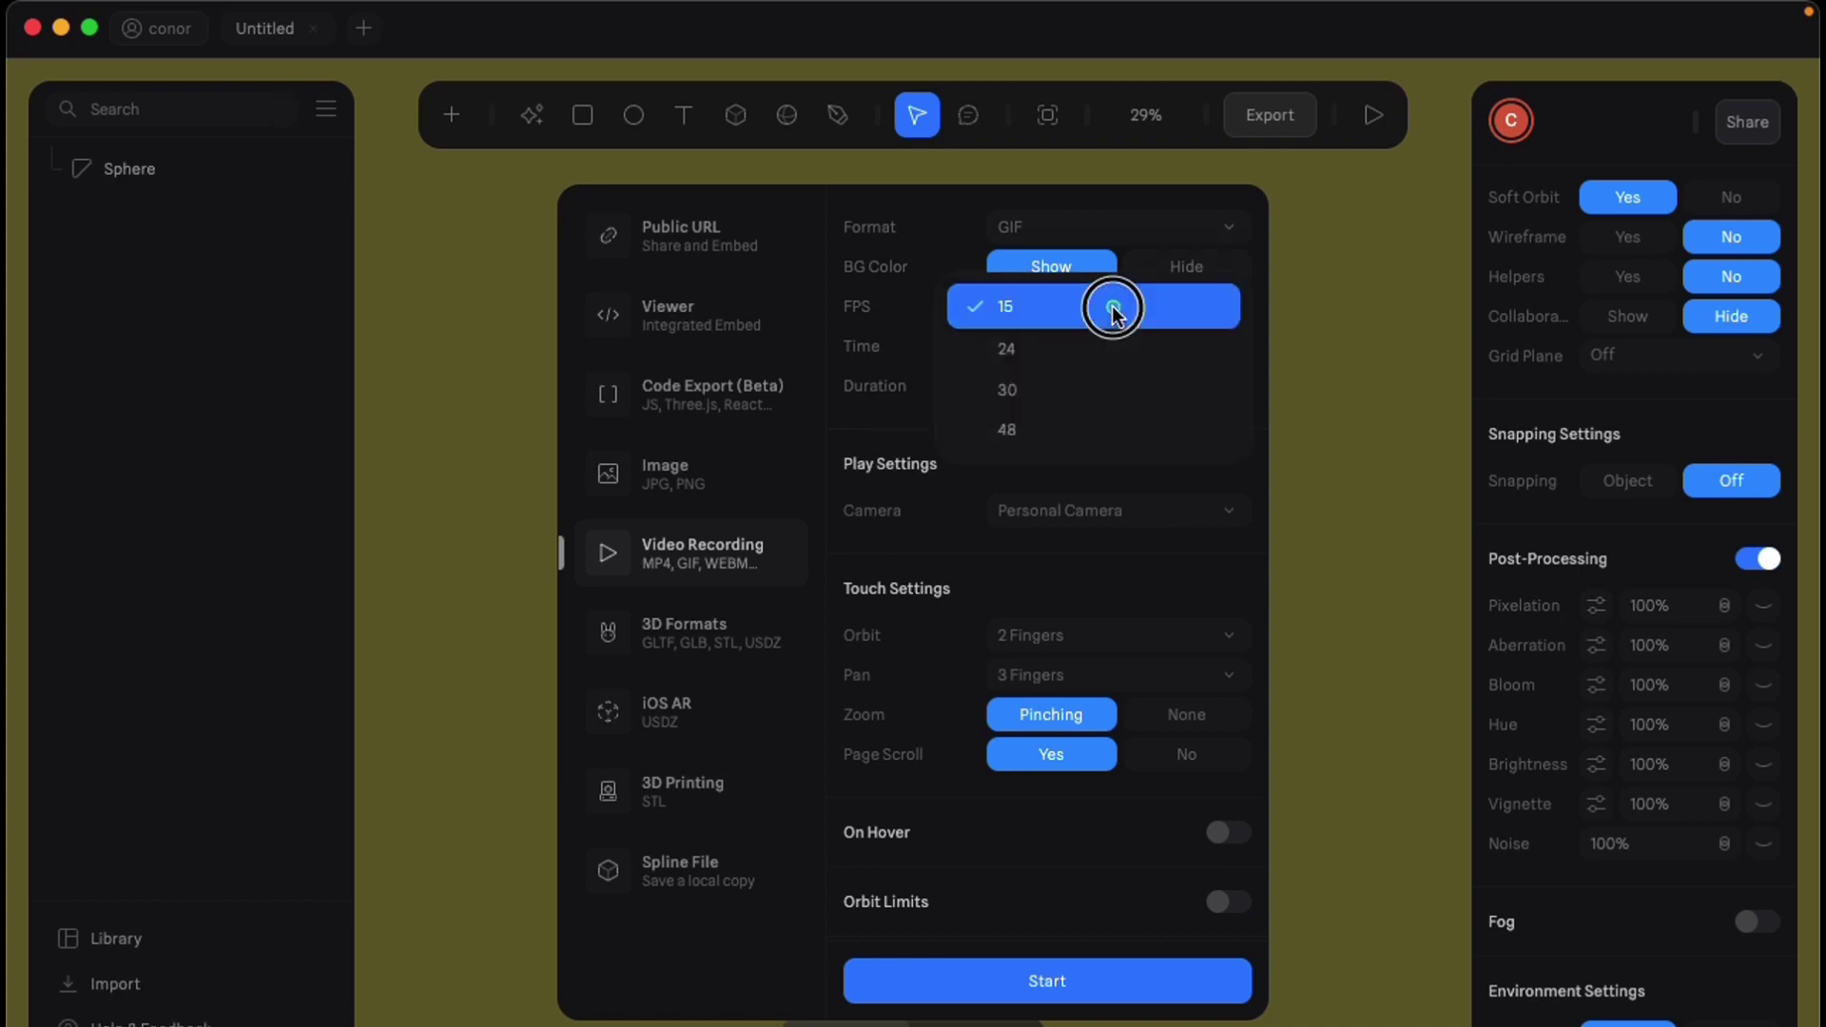
click(1084, 385)
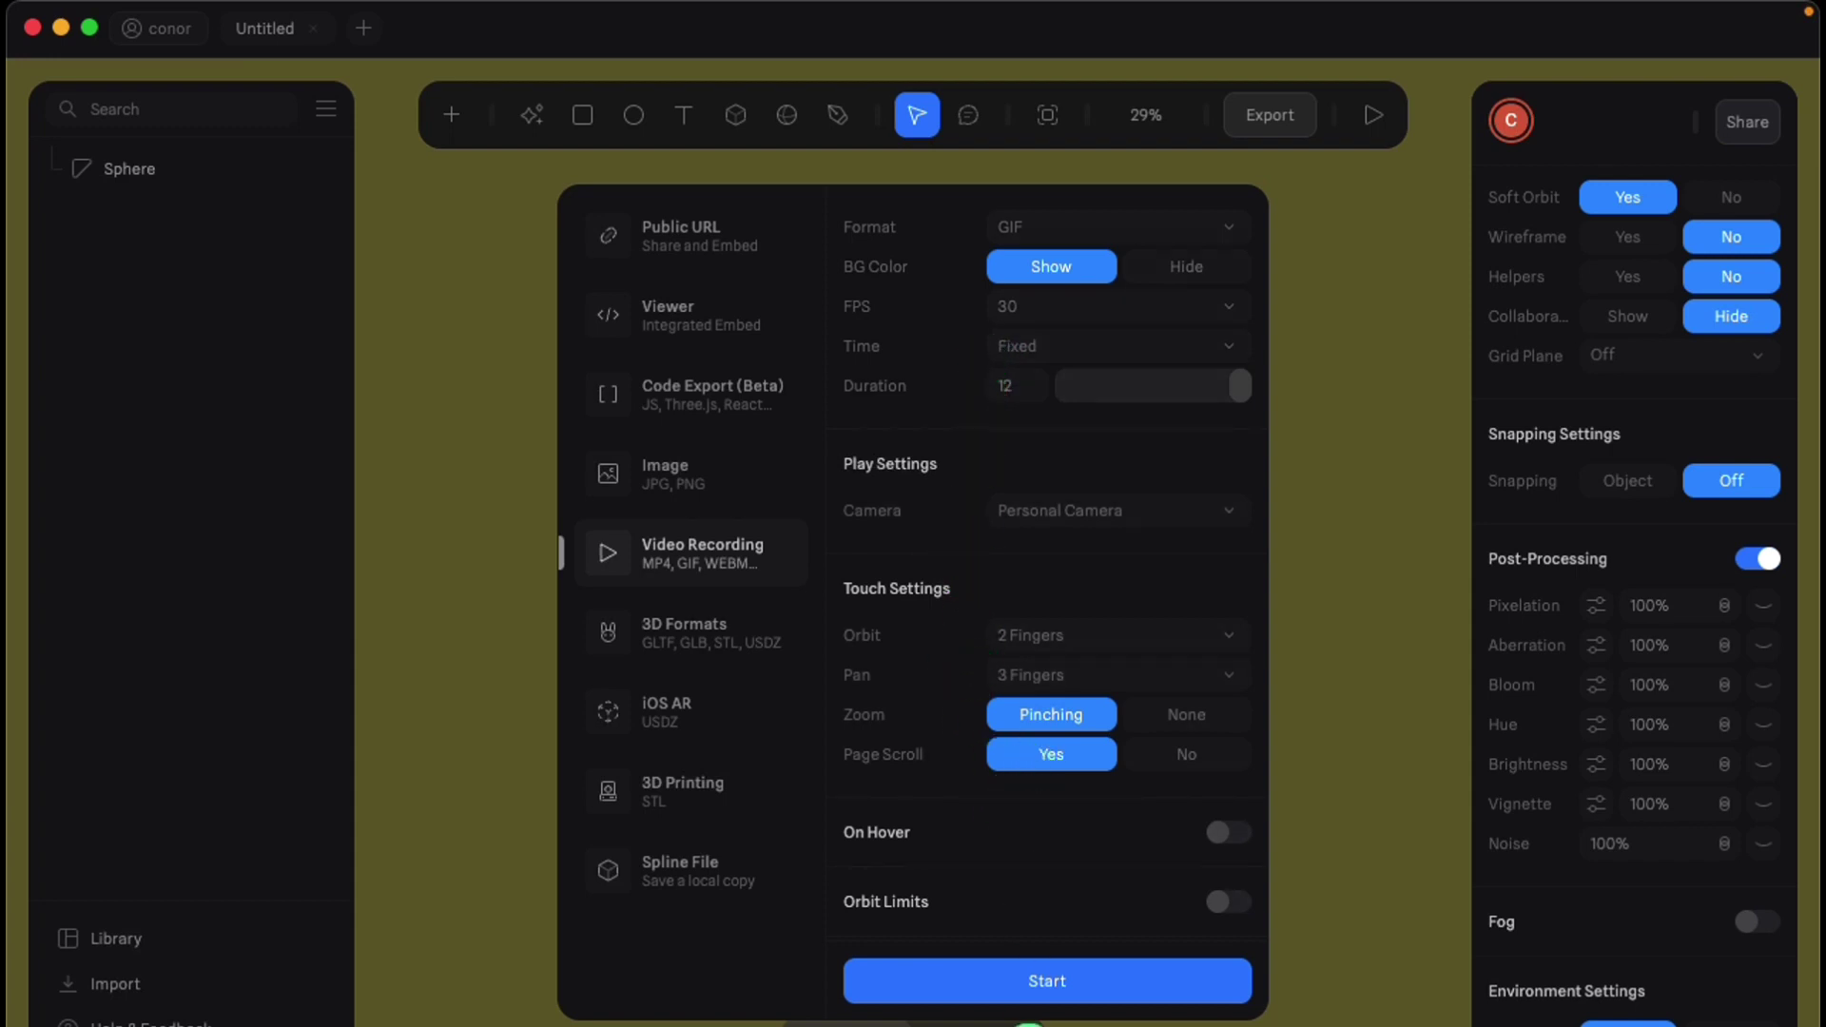
click(1043, 984)
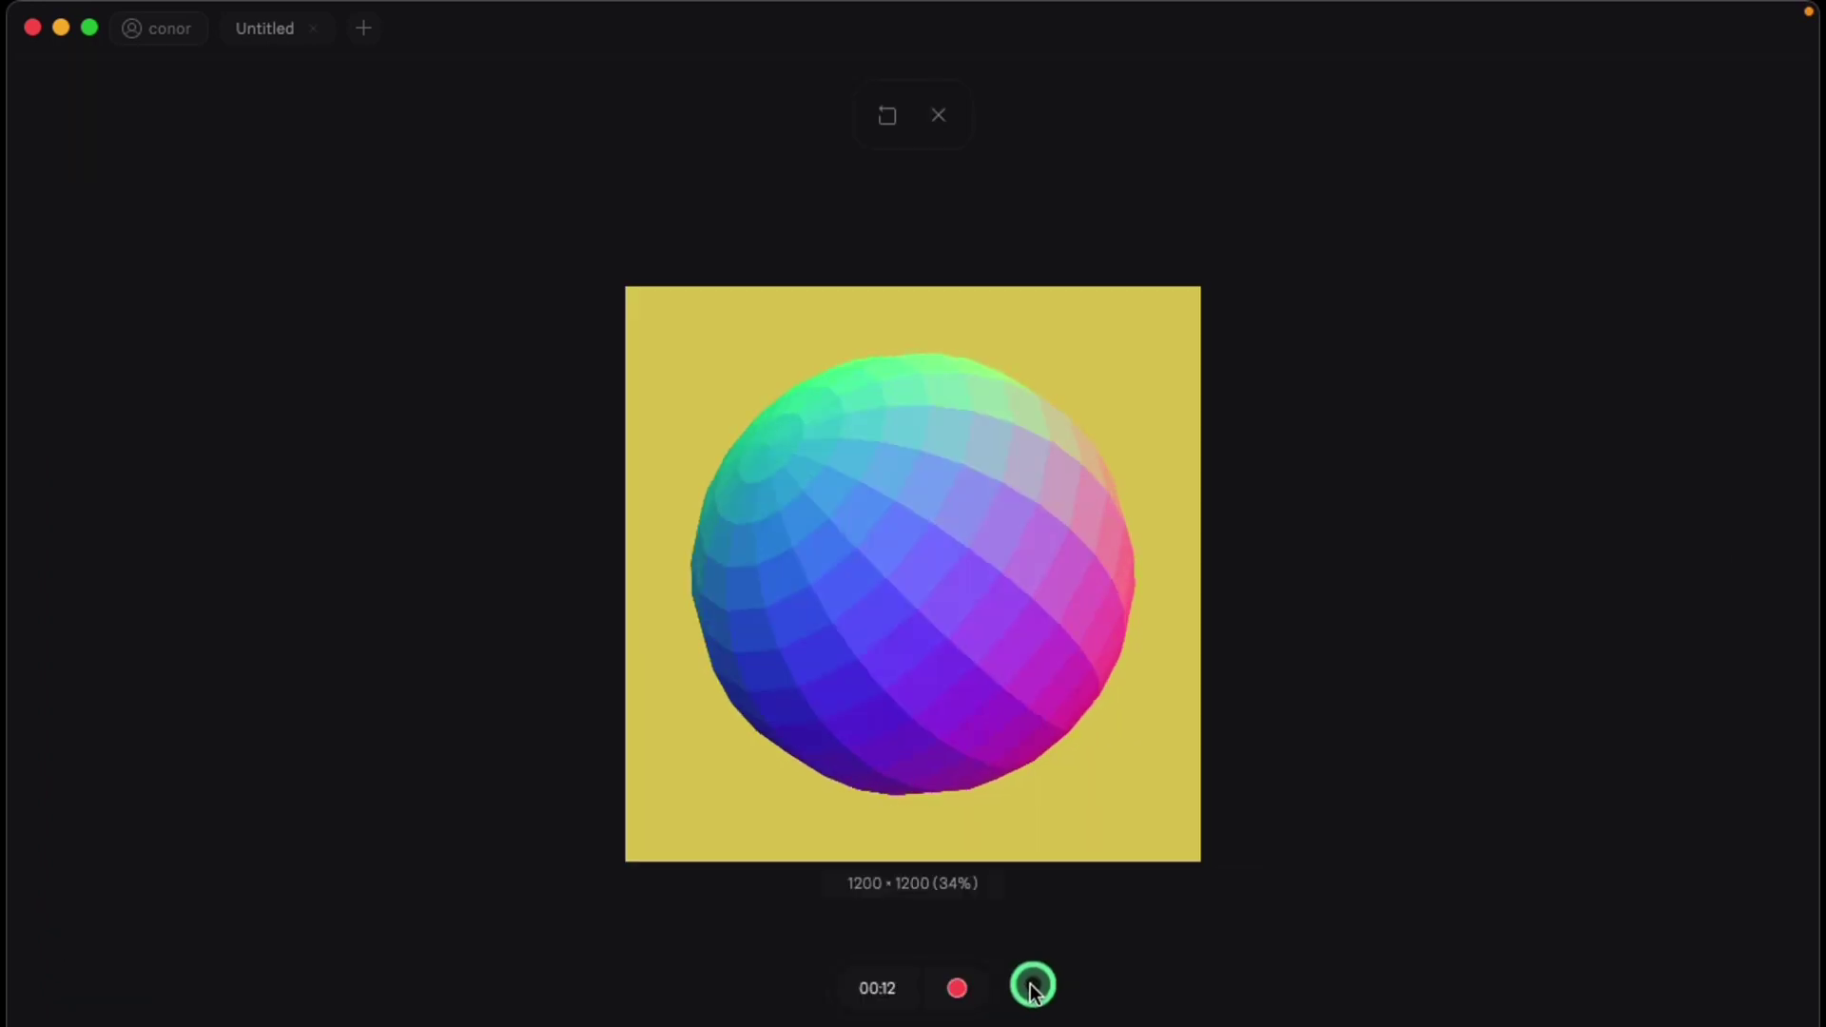
click(962, 991)
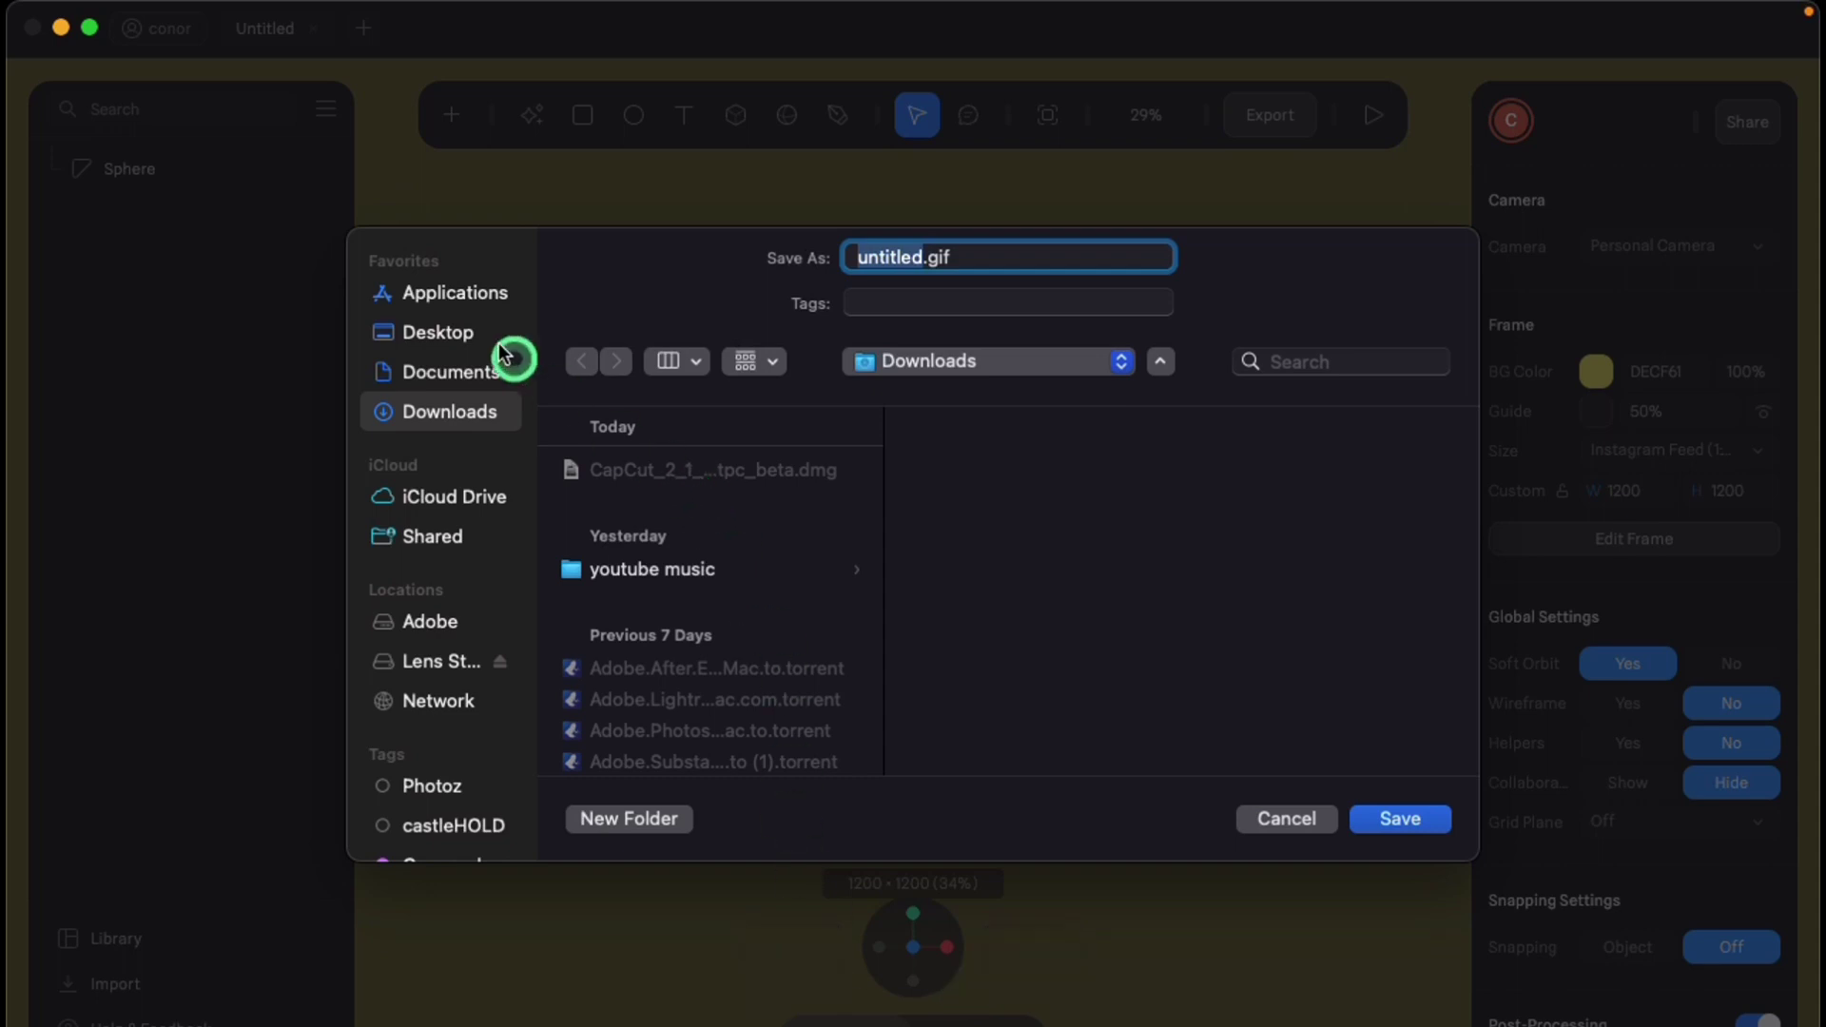
Create a folder named NFTs on the Desktop and save the recording in it as NFT1.gif
click(430, 334)
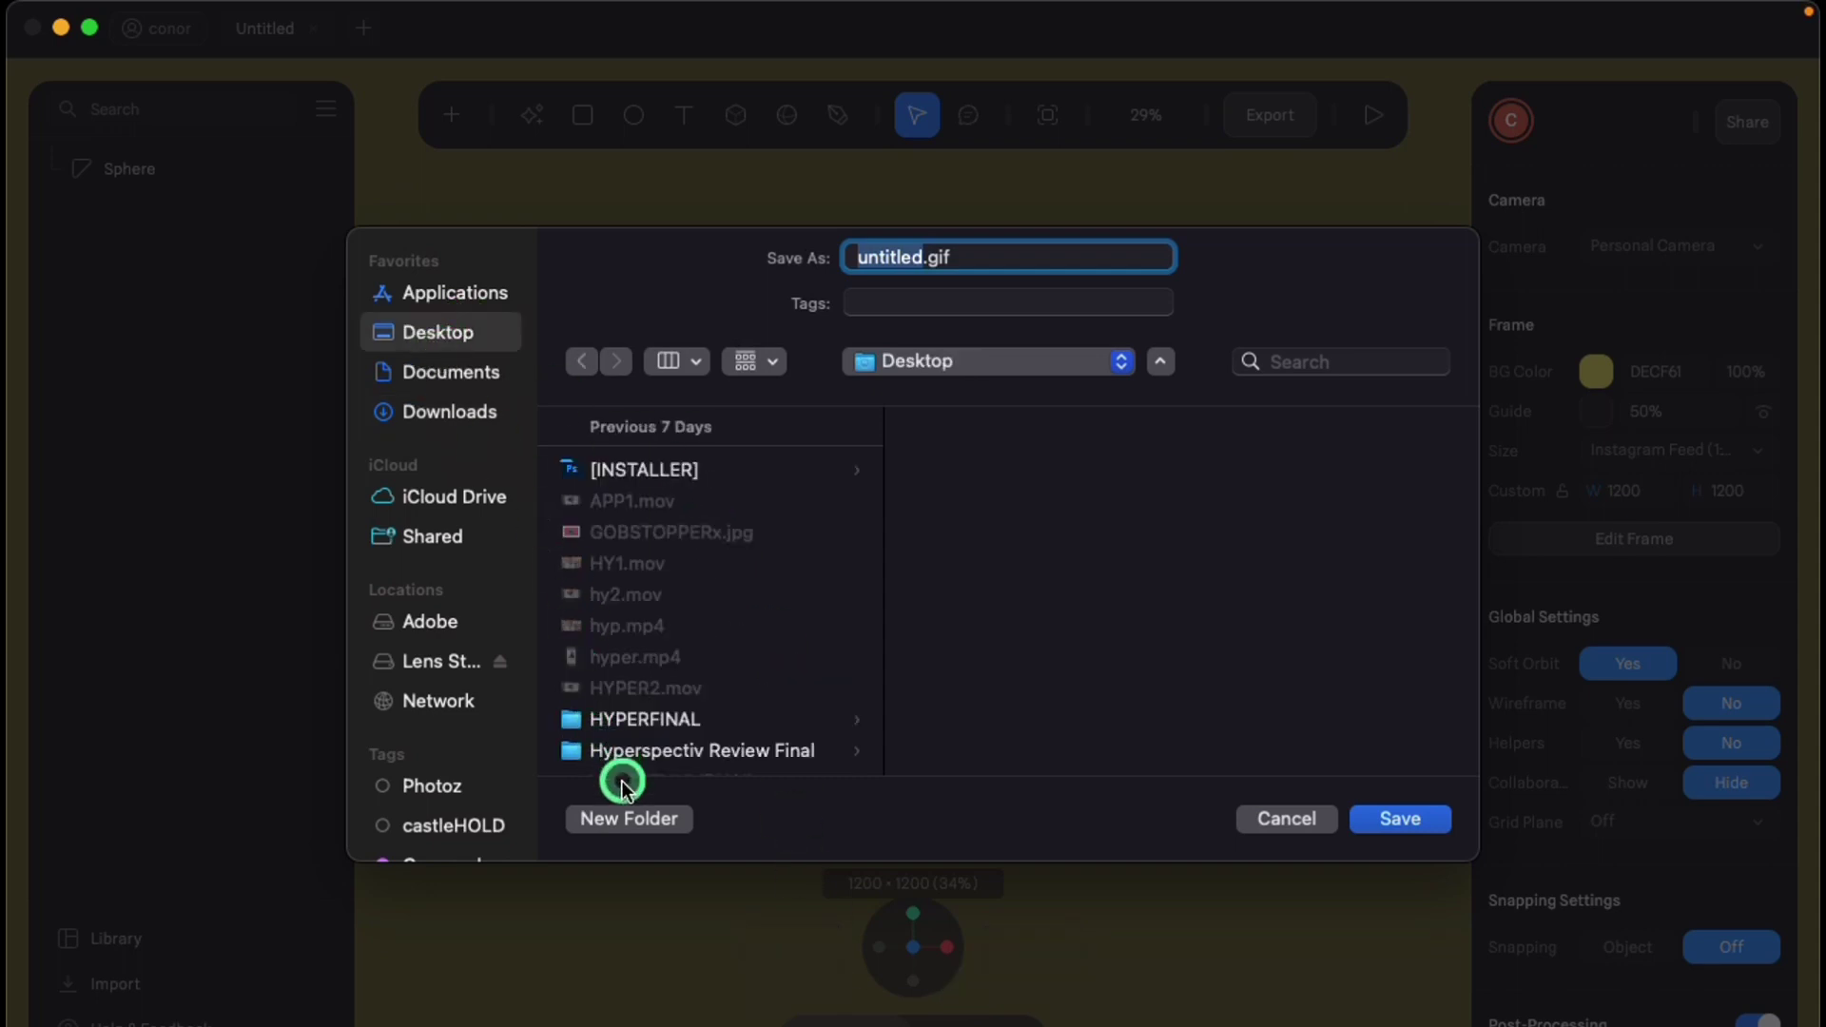
click(619, 822)
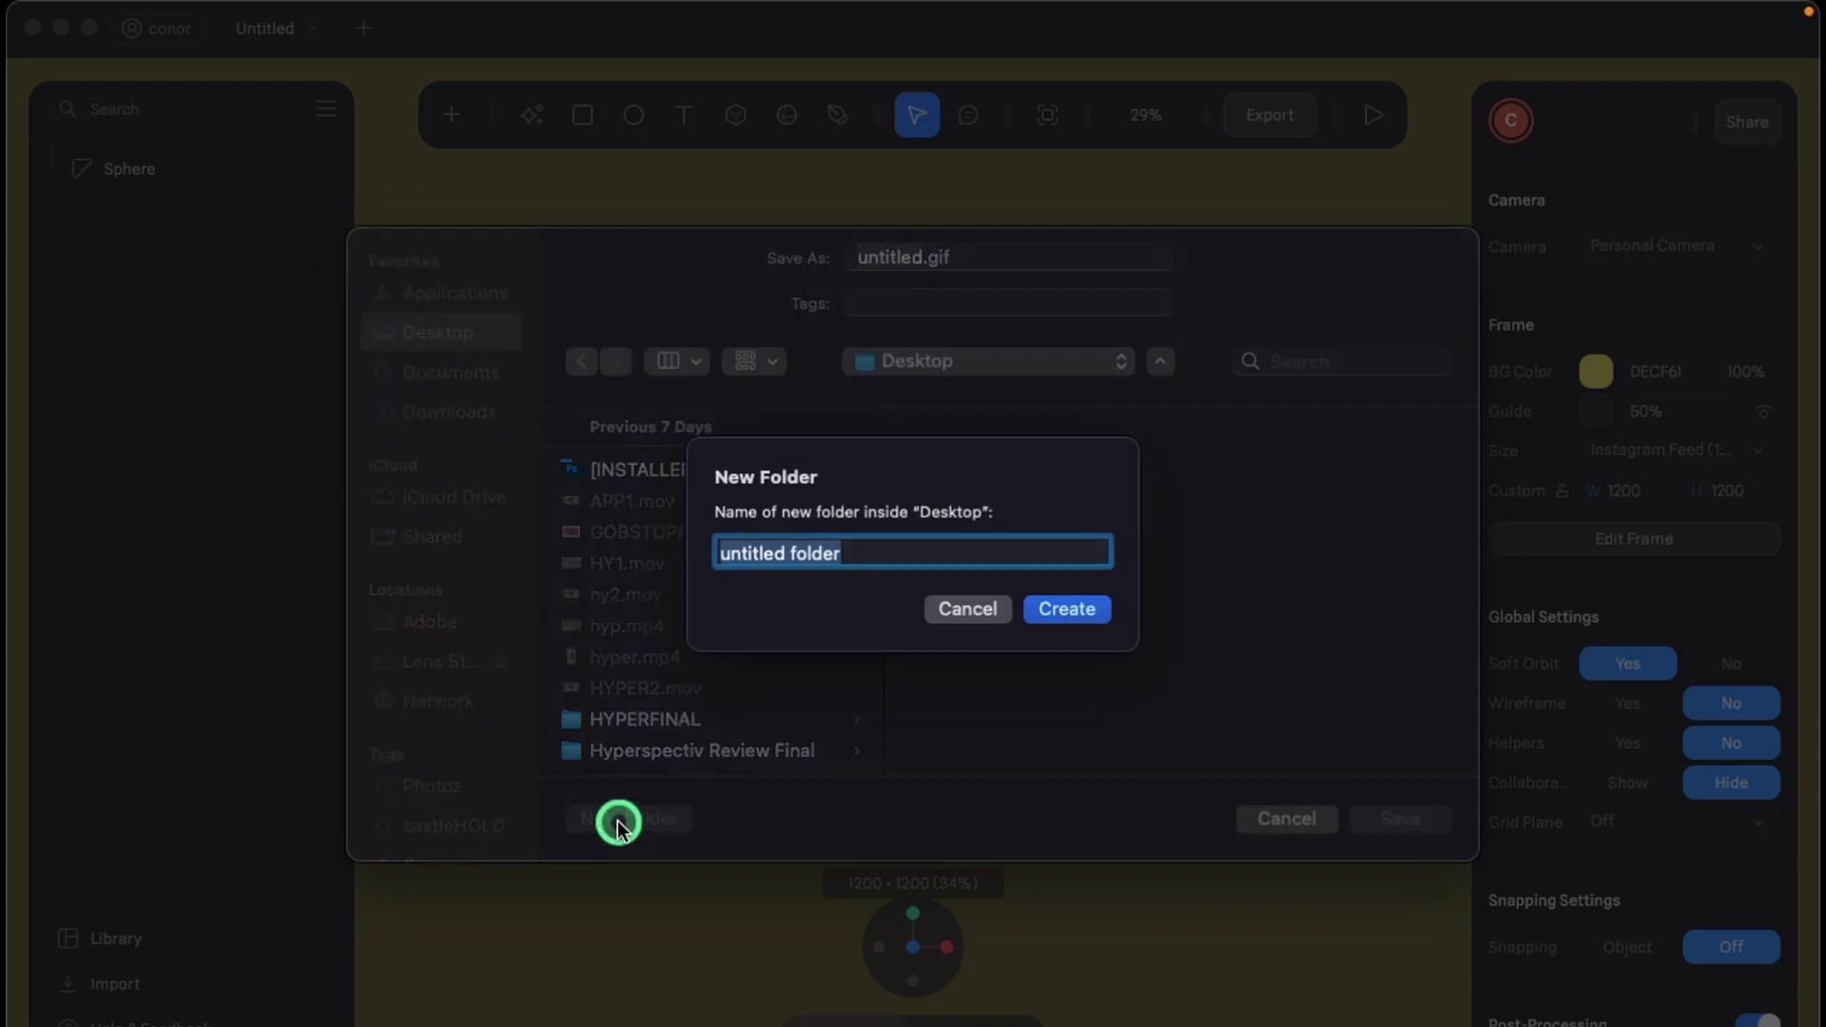
text(N)
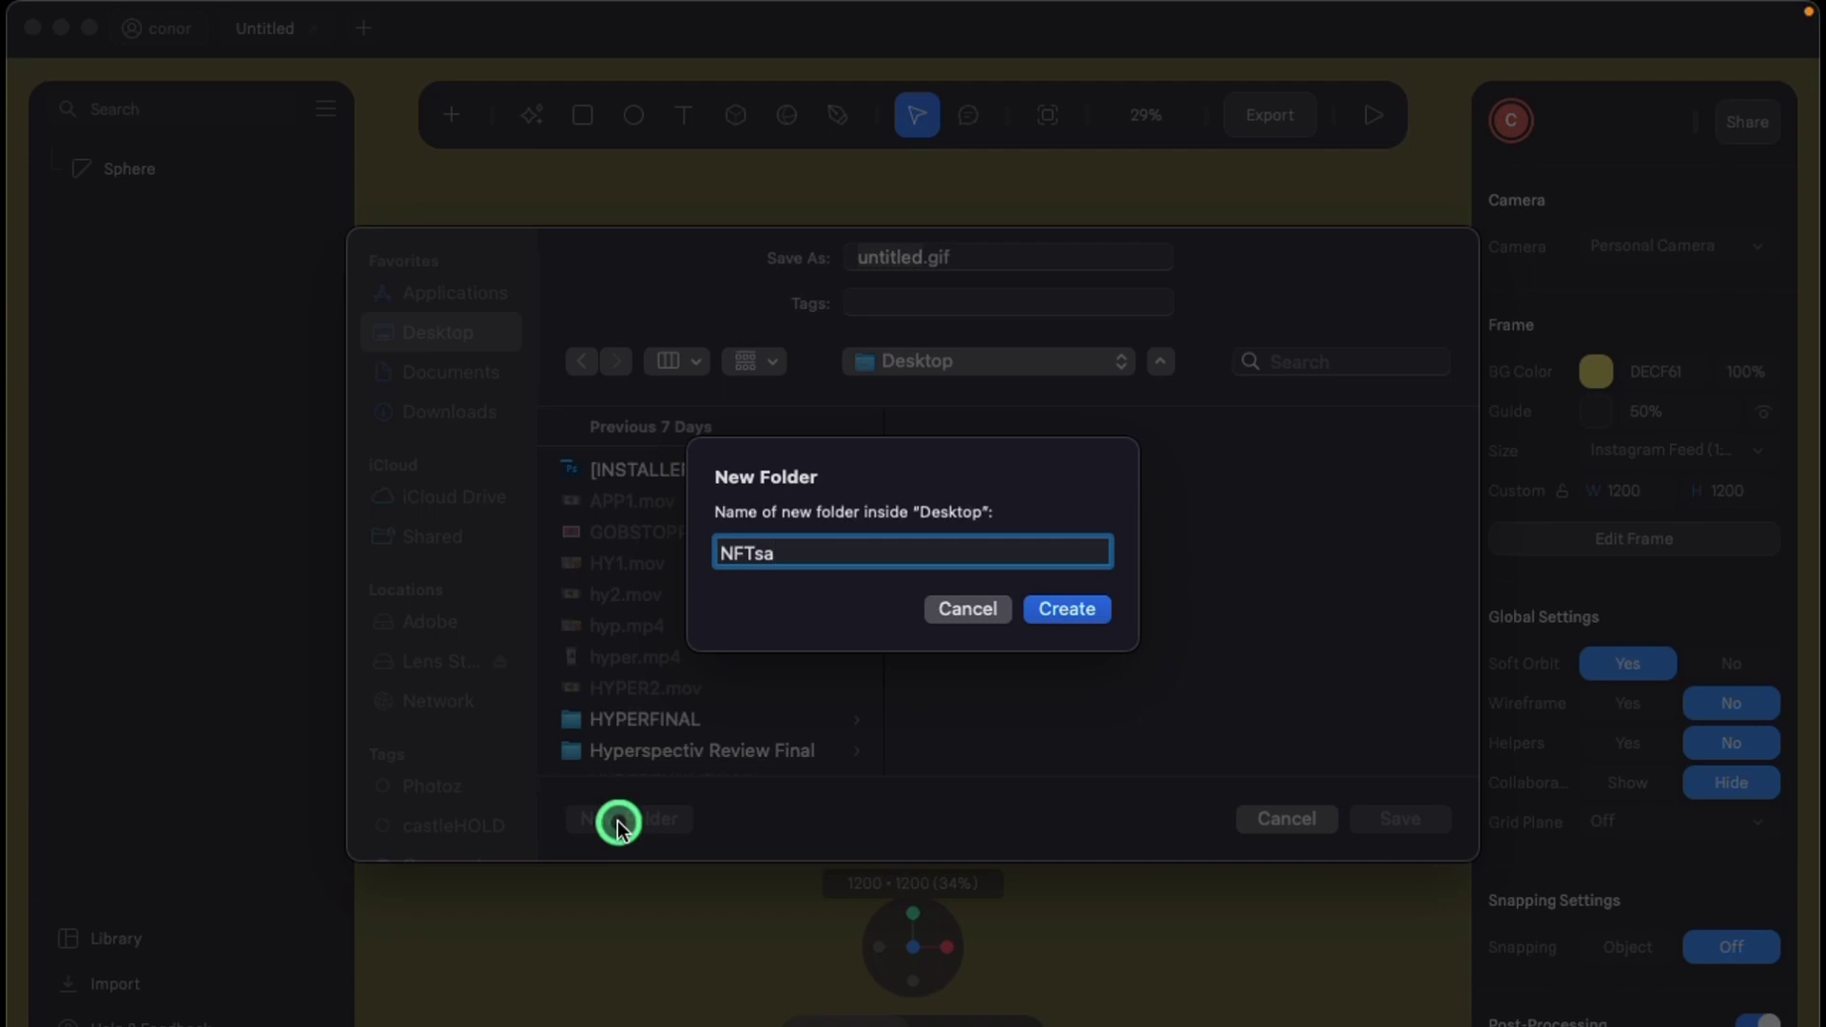
text(FTsa)
key(BackSpace)
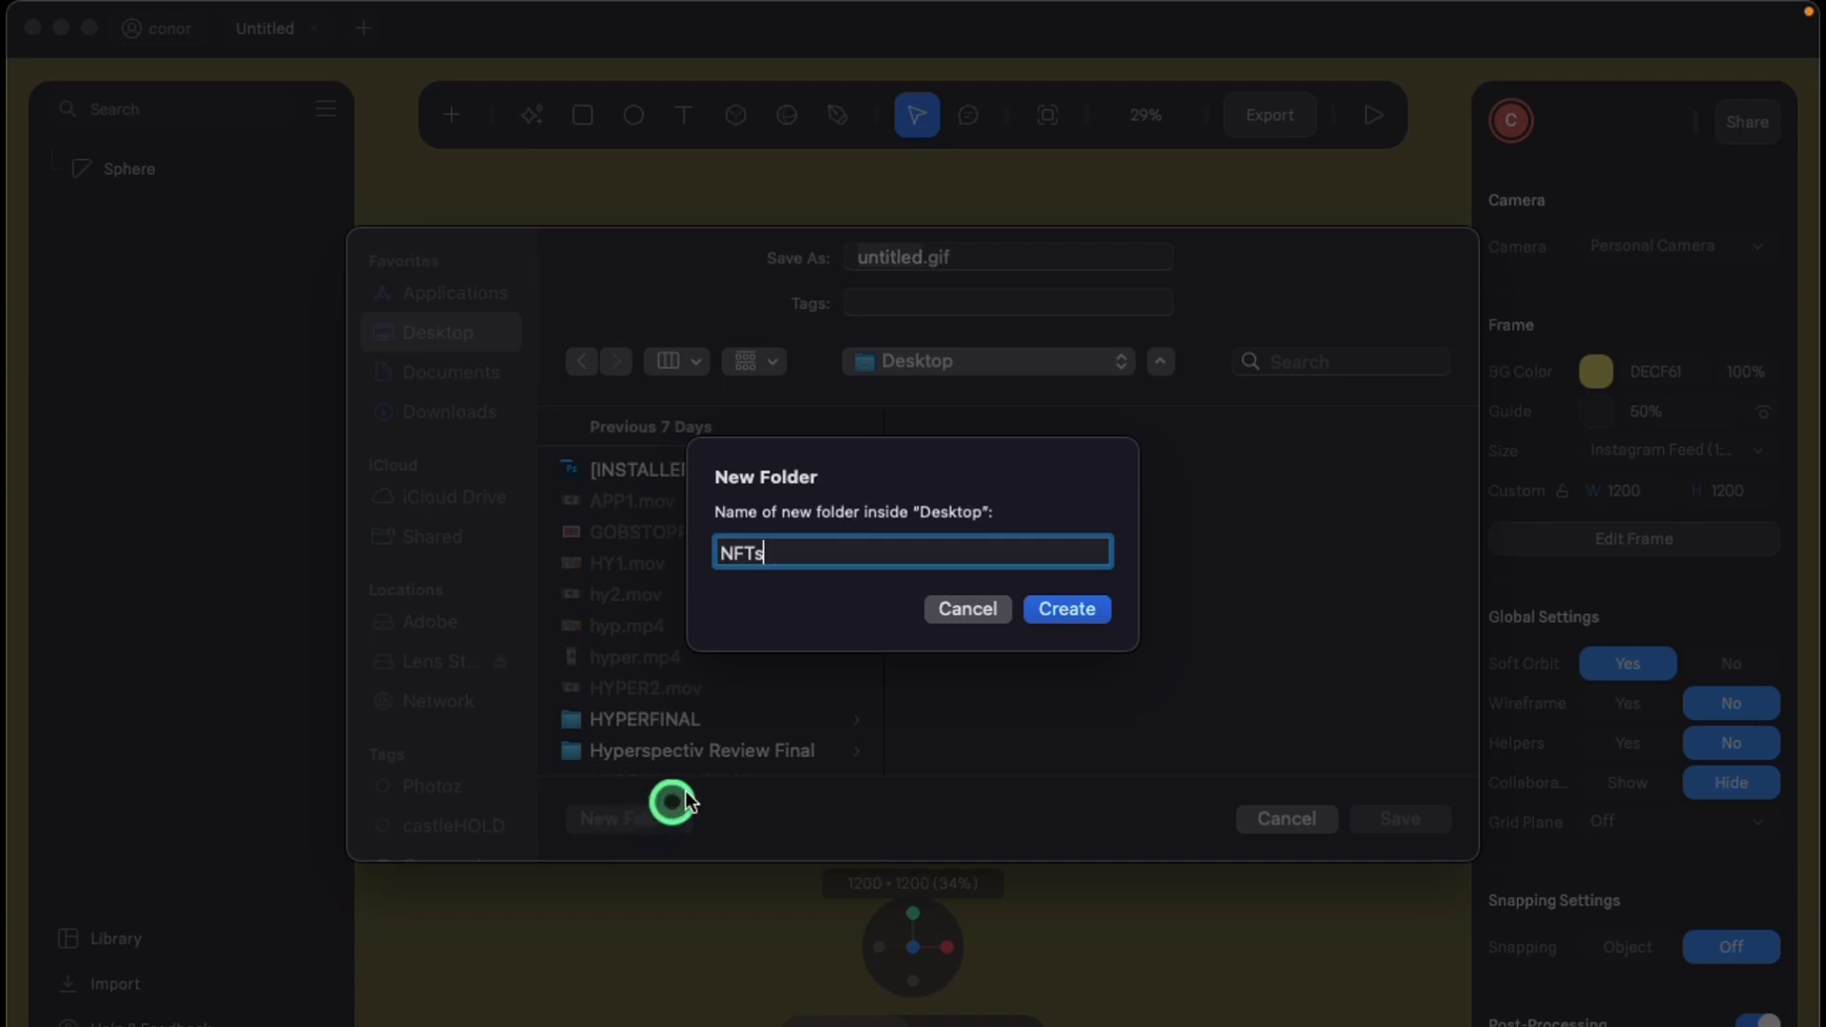
click(1056, 609)
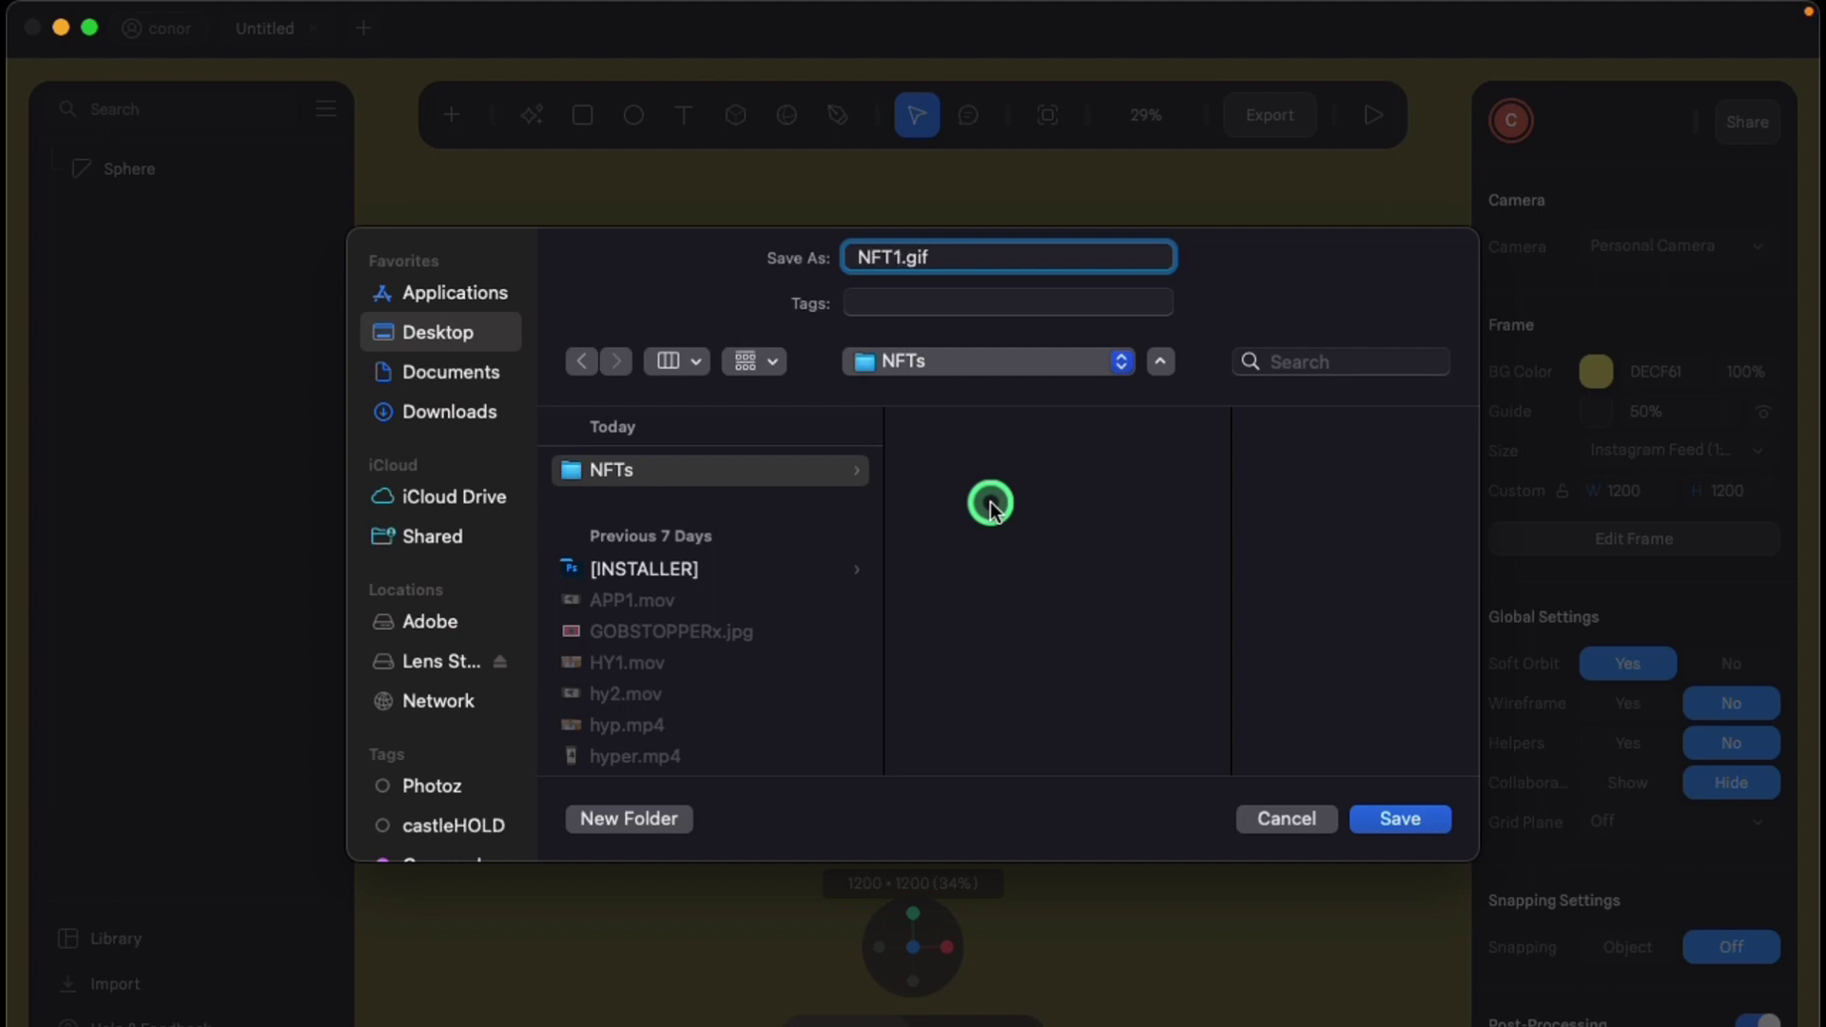
click(1395, 819)
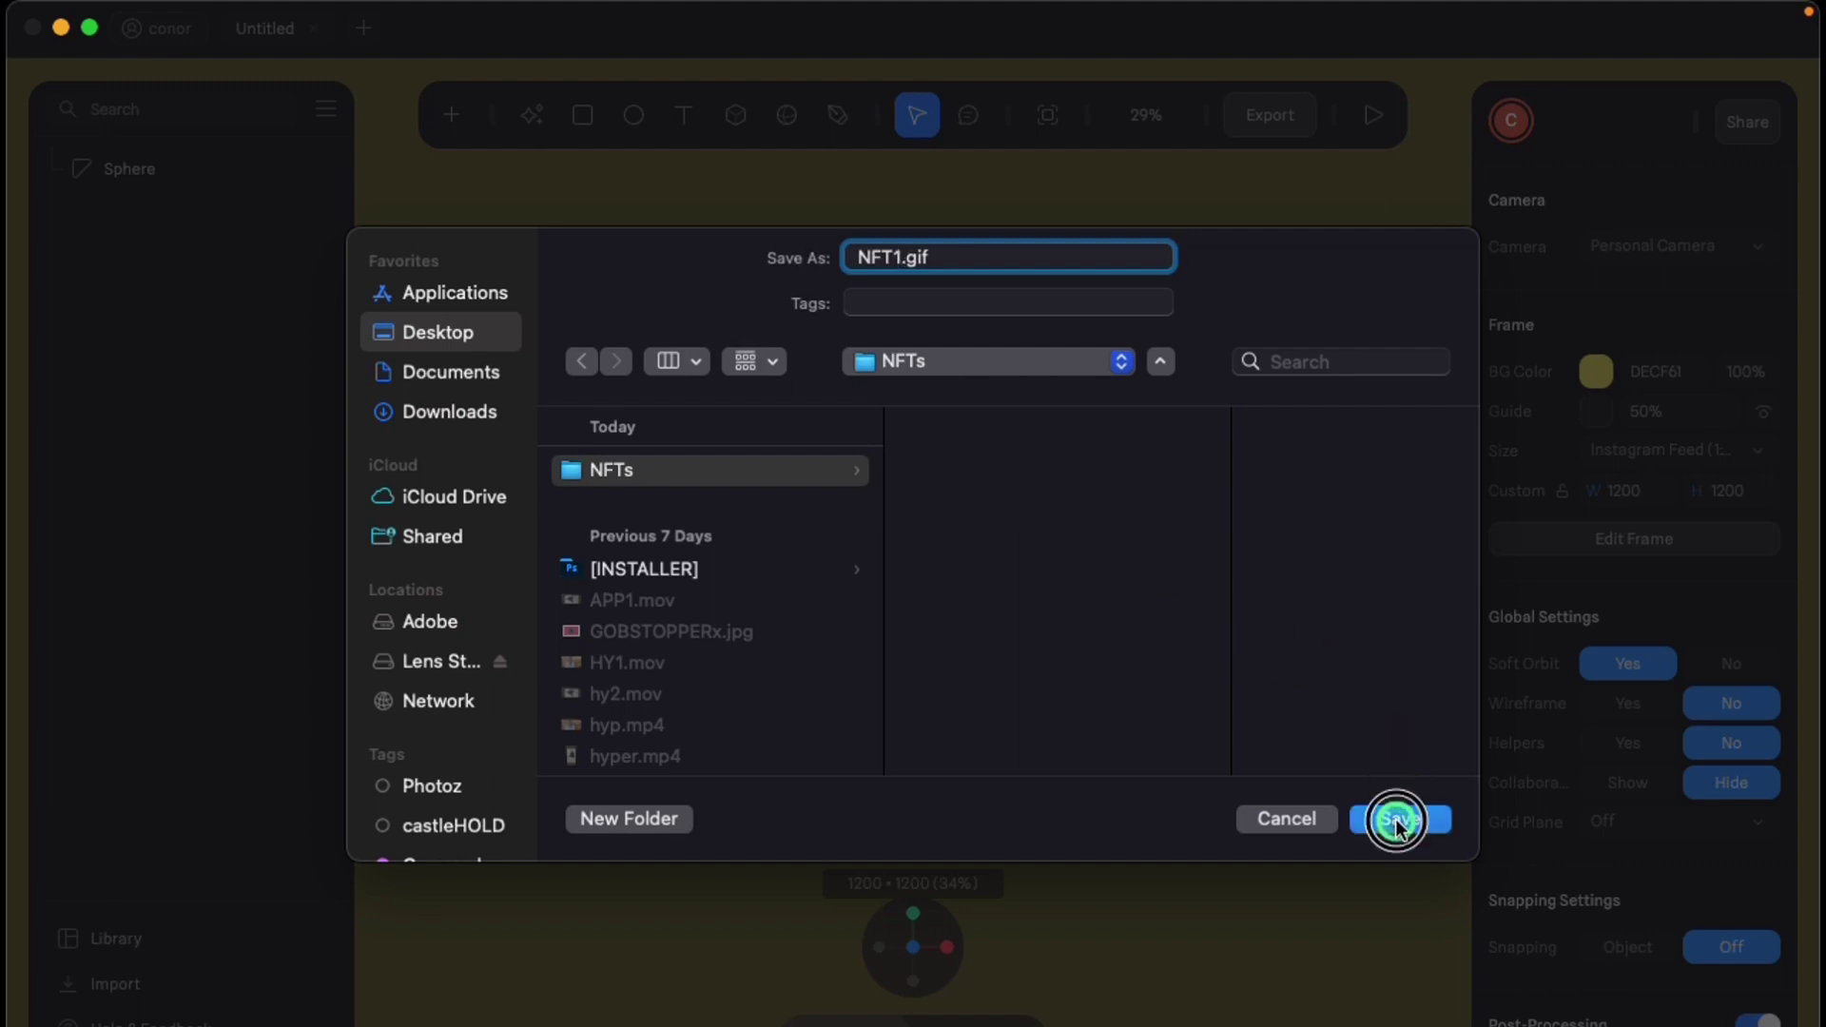
Reopen the Video Recording export and set its format to MP4
click(1274, 121)
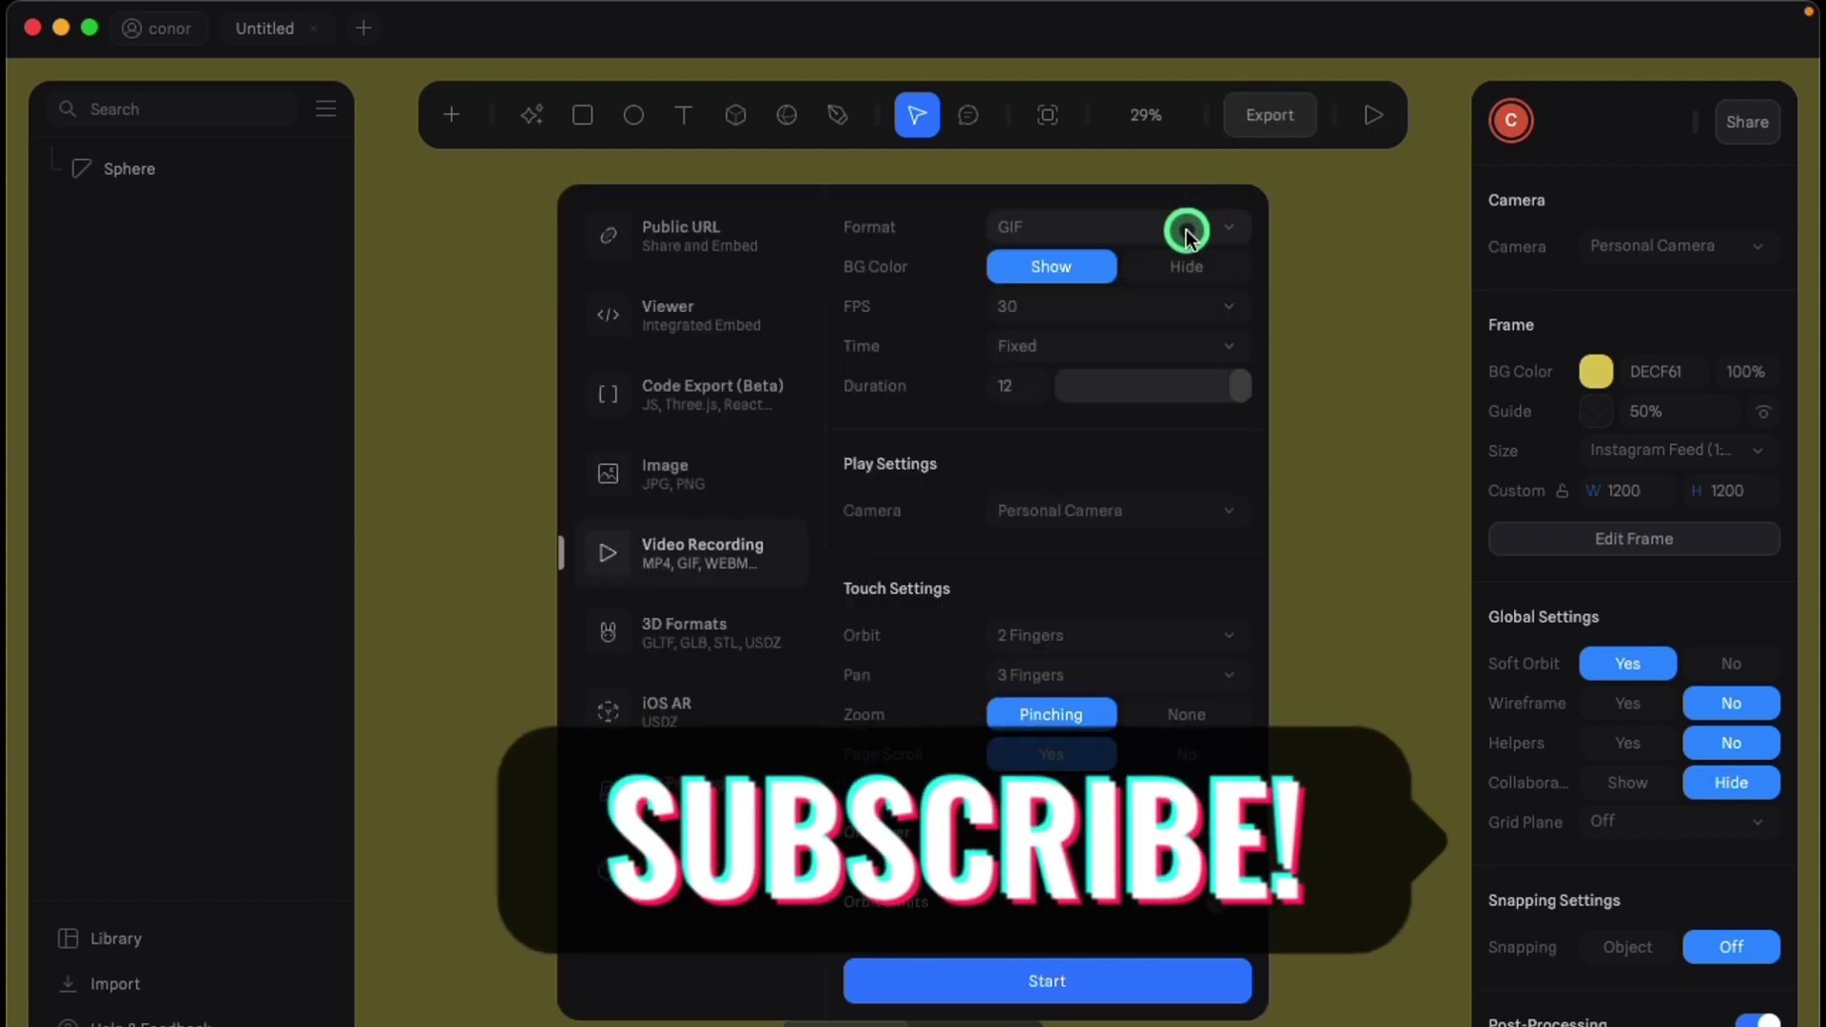
click(1186, 234)
click(1153, 187)
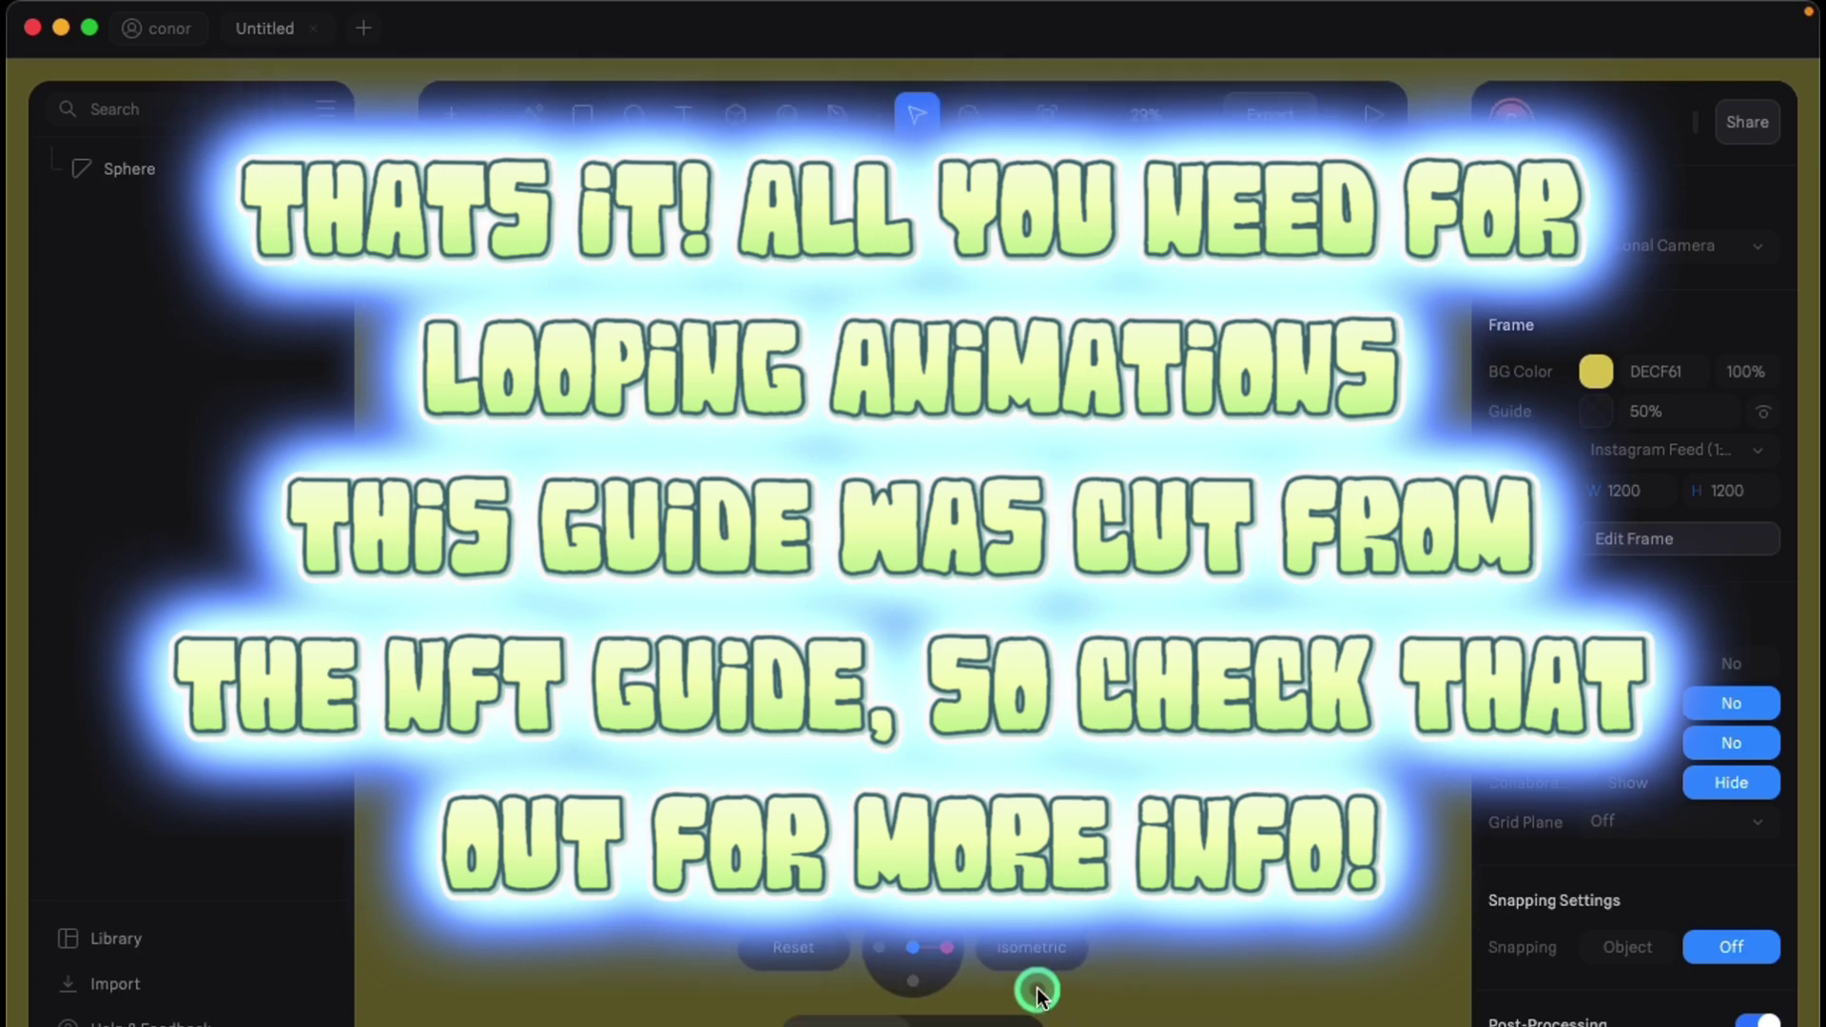
click(1034, 990)
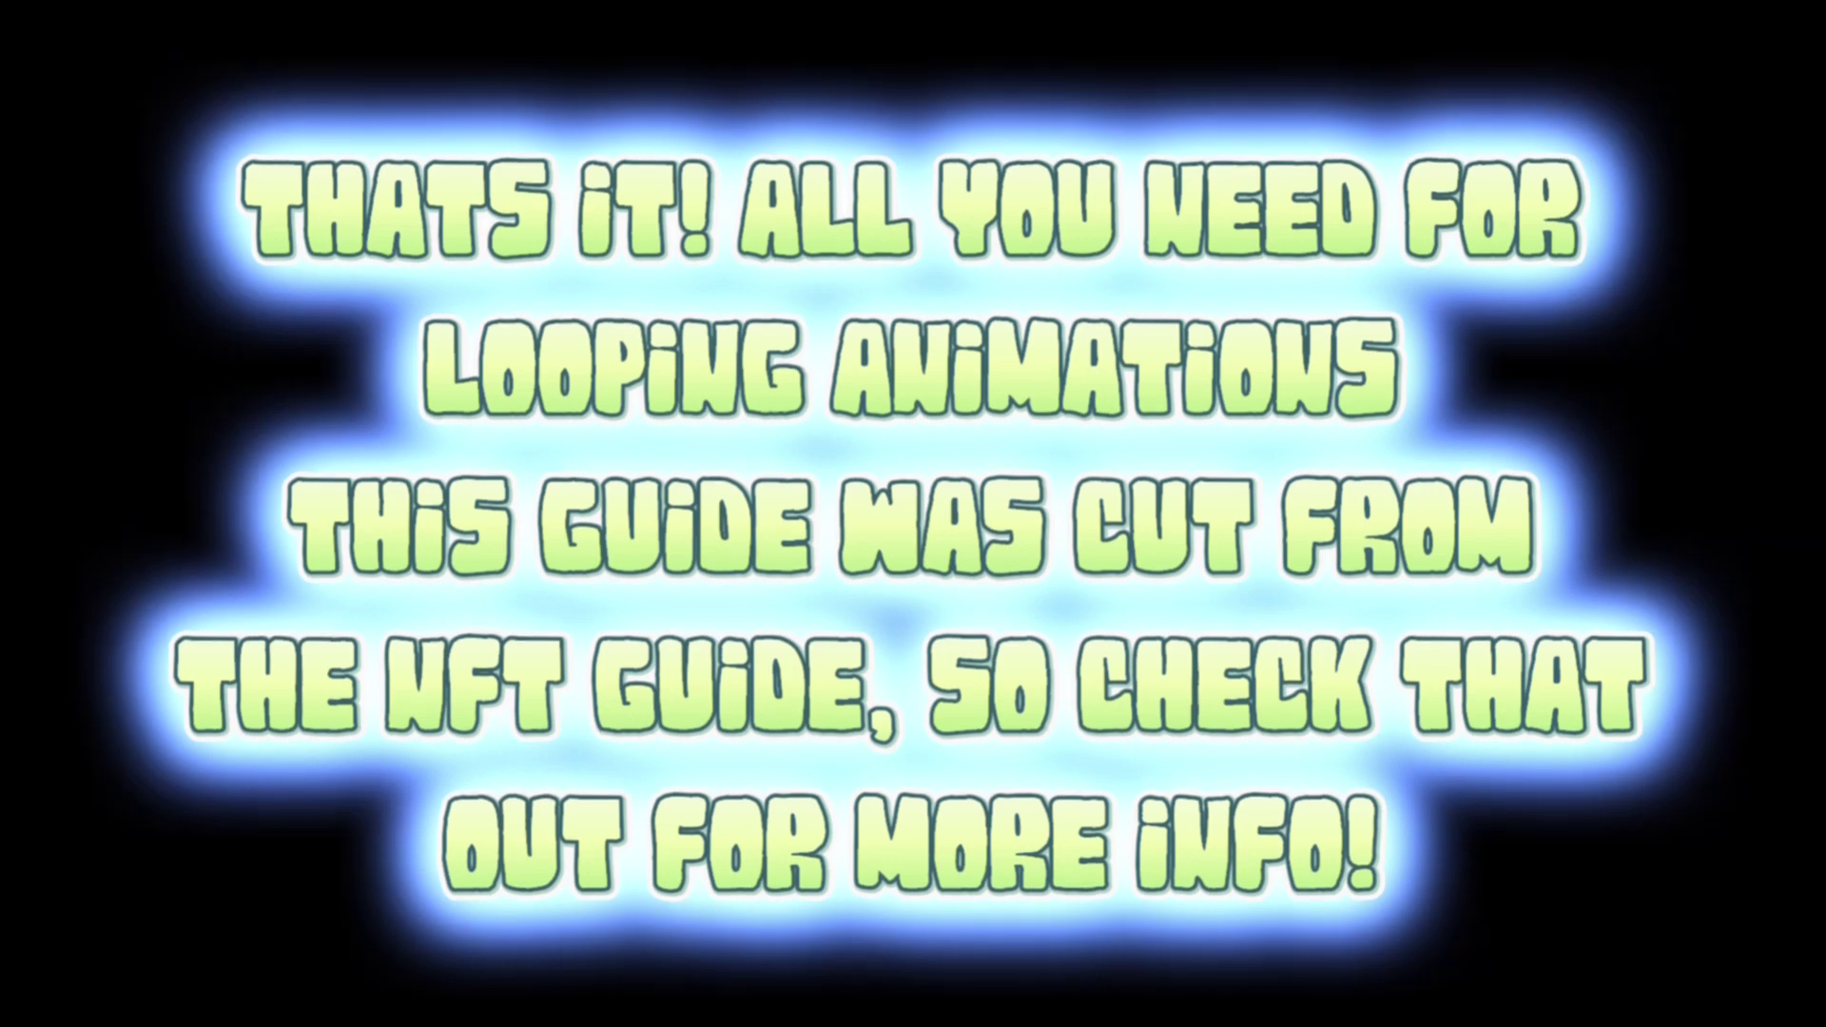